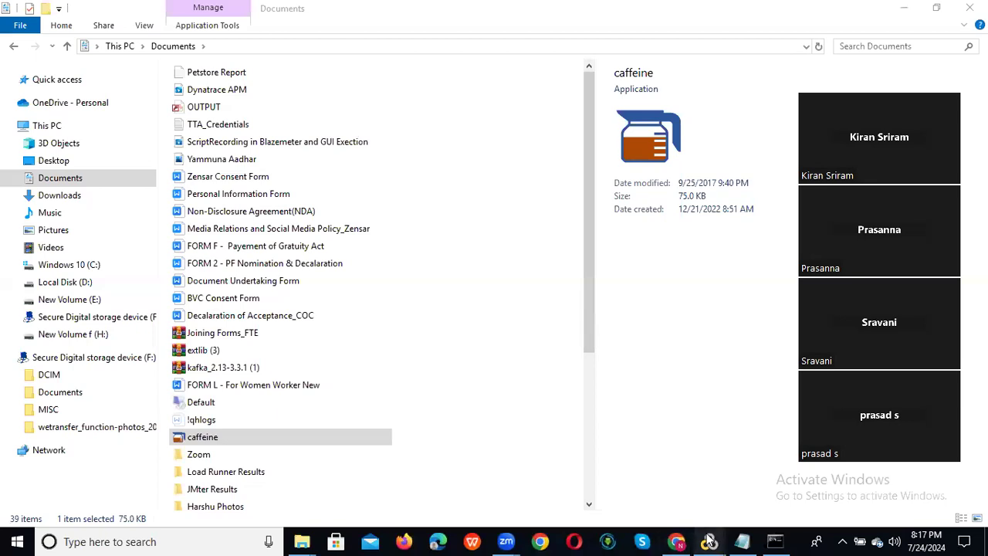
Step: Switch to the LoadRunner script editor, enlarge the code area and review Action.c back to the login request
click(578, 445)
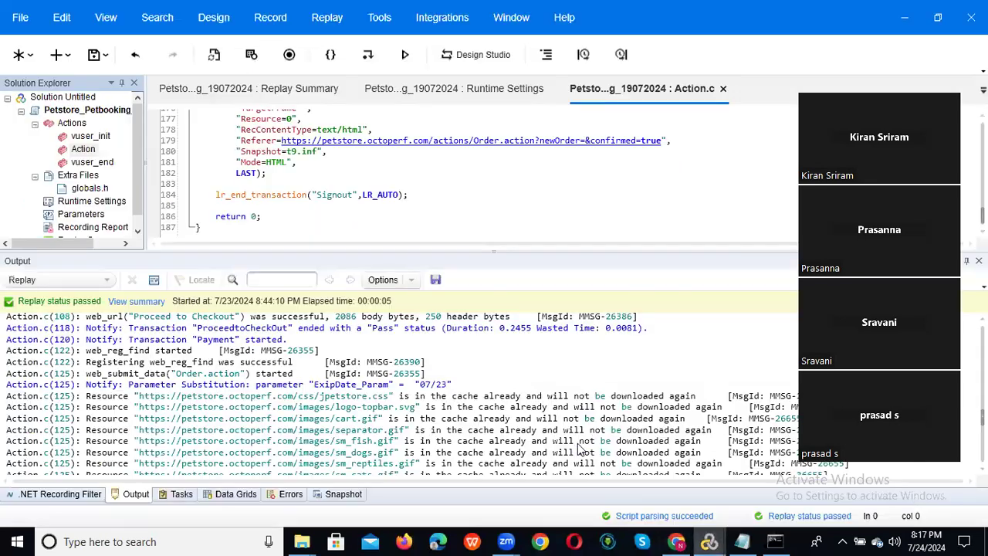
drag(390, 251, 389, 423)
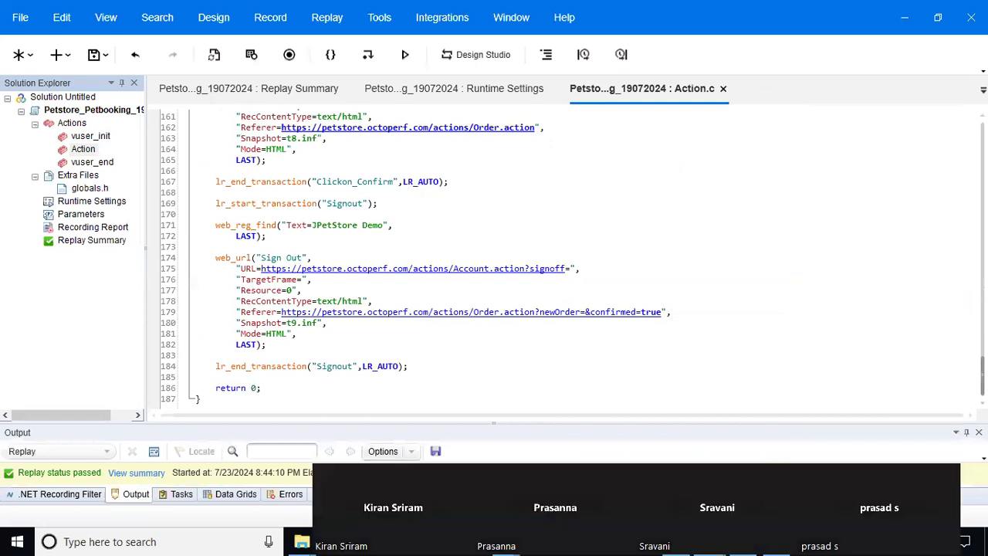
scroll(495, 255, up, 5)
scroll(564, 255, up, 20)
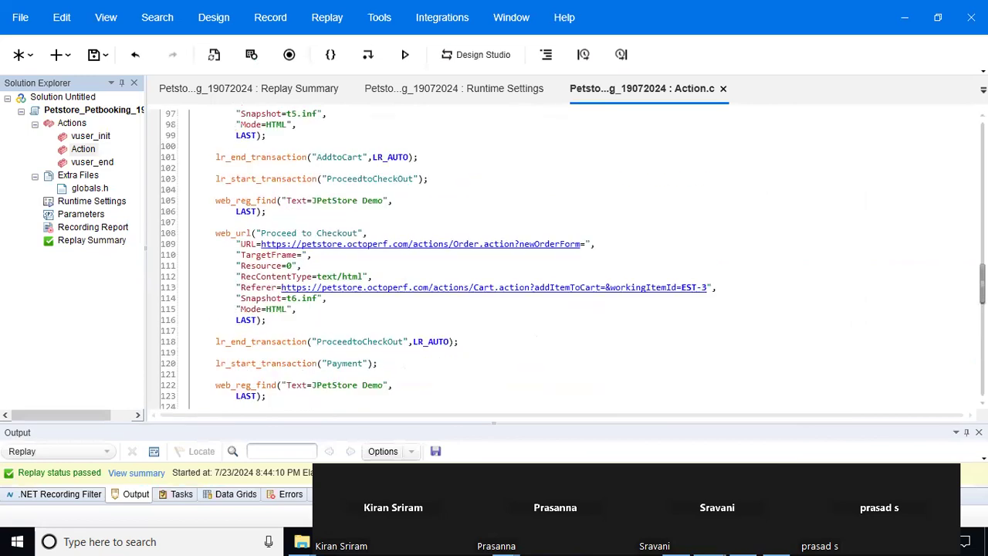
scroll(564, 259, up, 18)
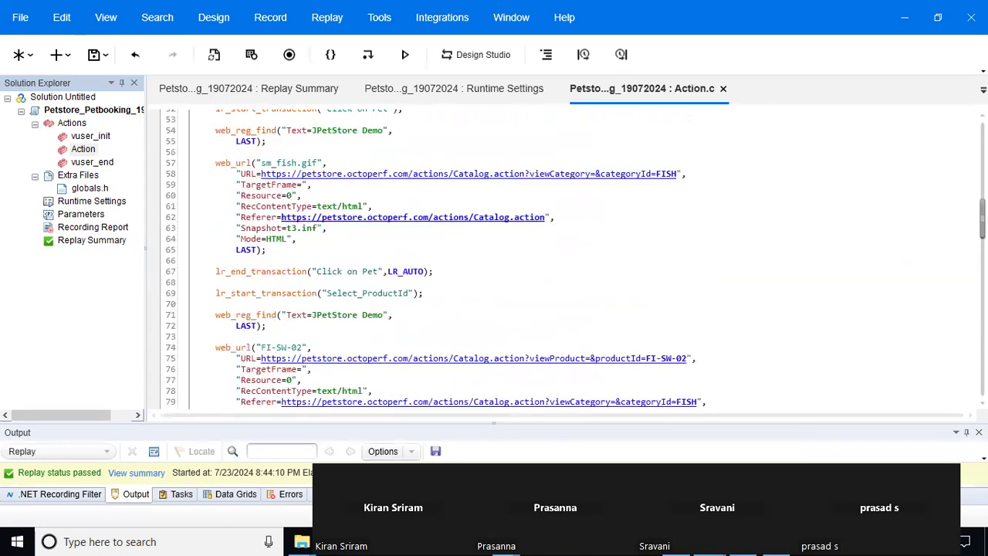
scroll(576, 249, down, 2)
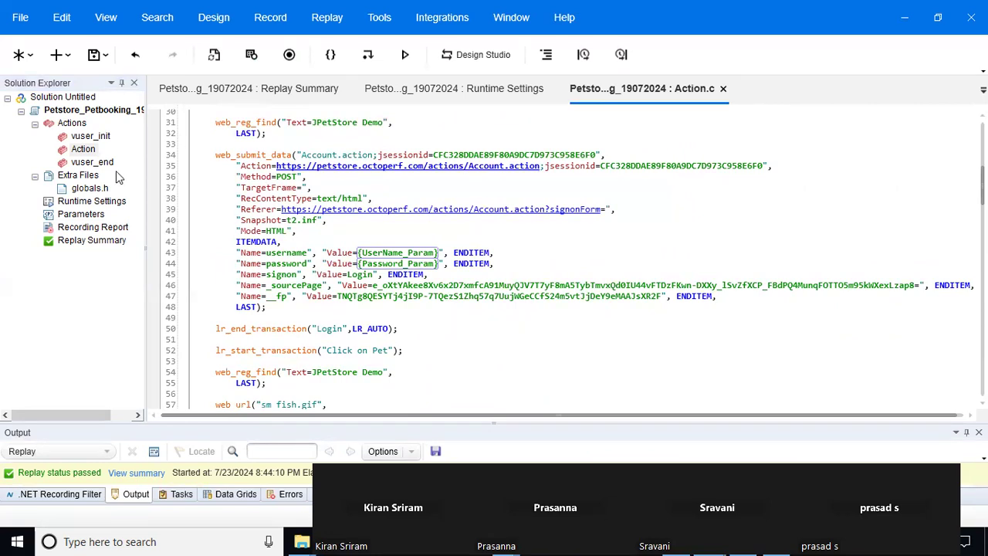
Step: Open the script's Parameter List and display the settings of Password_Param
click(67, 219)
double_click(67, 220)
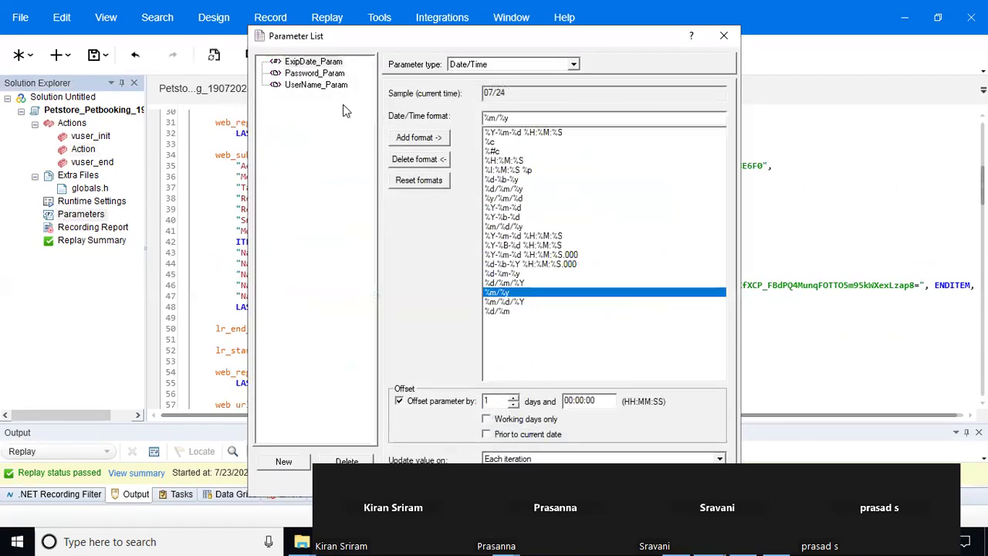
click(314, 74)
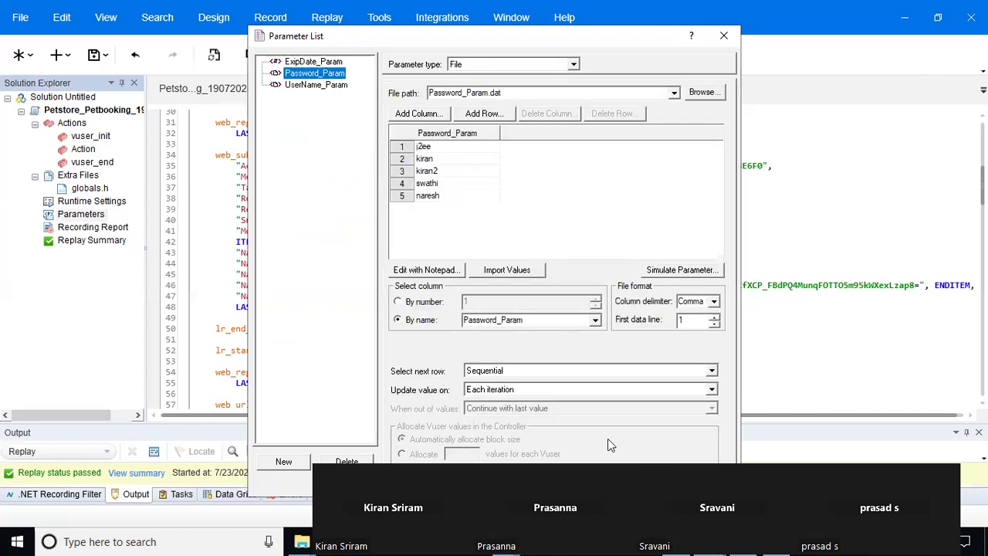
Step: Examine the available choices for selecting the next row and for updating the value of Password_Param
click(713, 372)
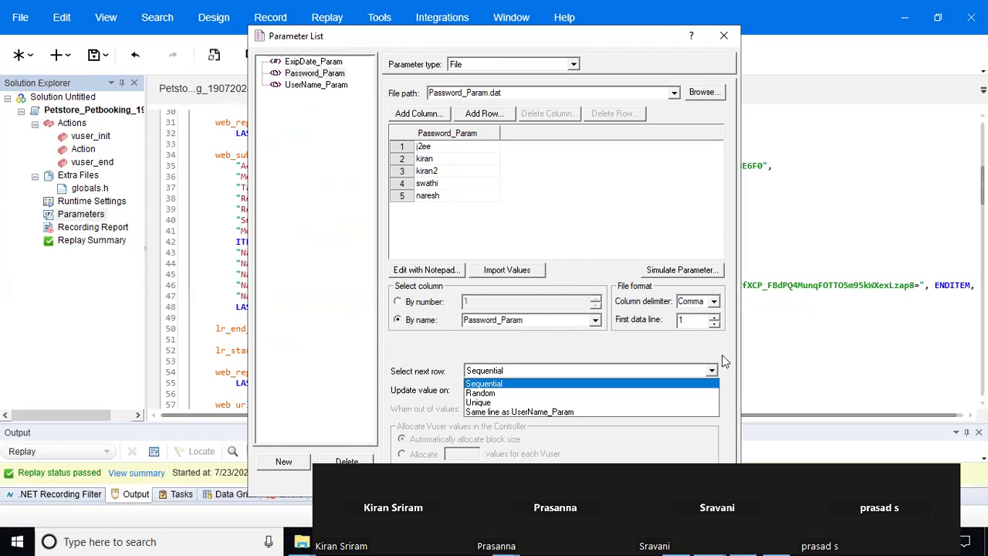
click(721, 355)
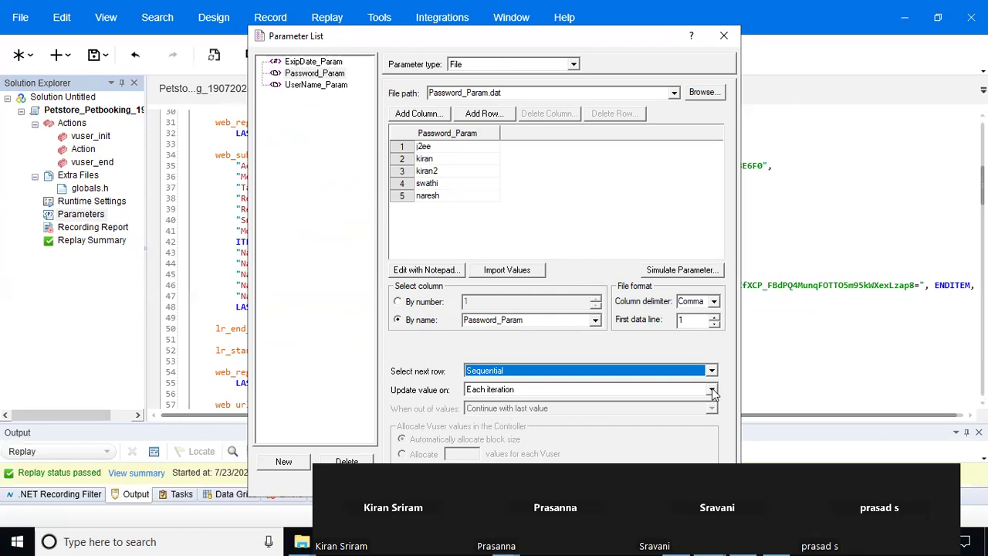
click(711, 391)
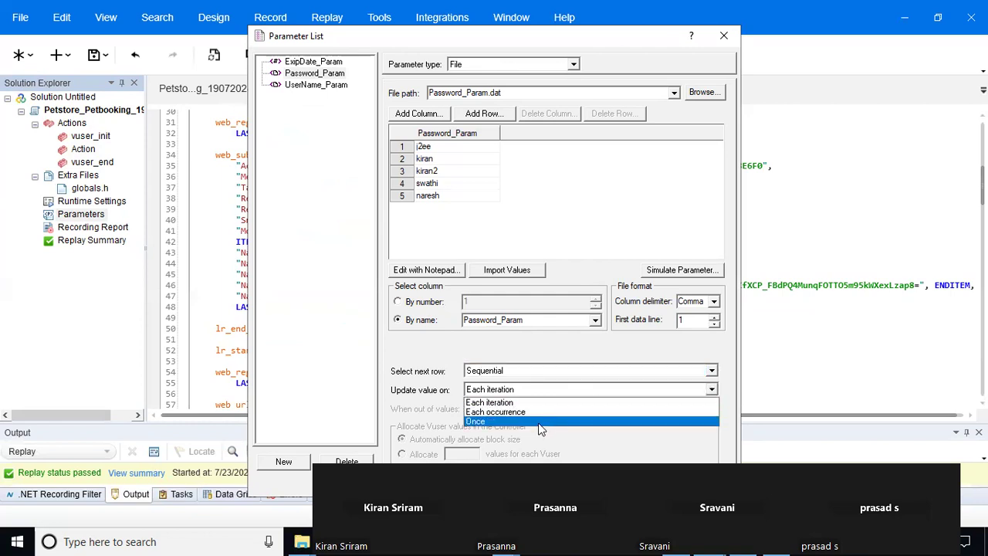
click(451, 357)
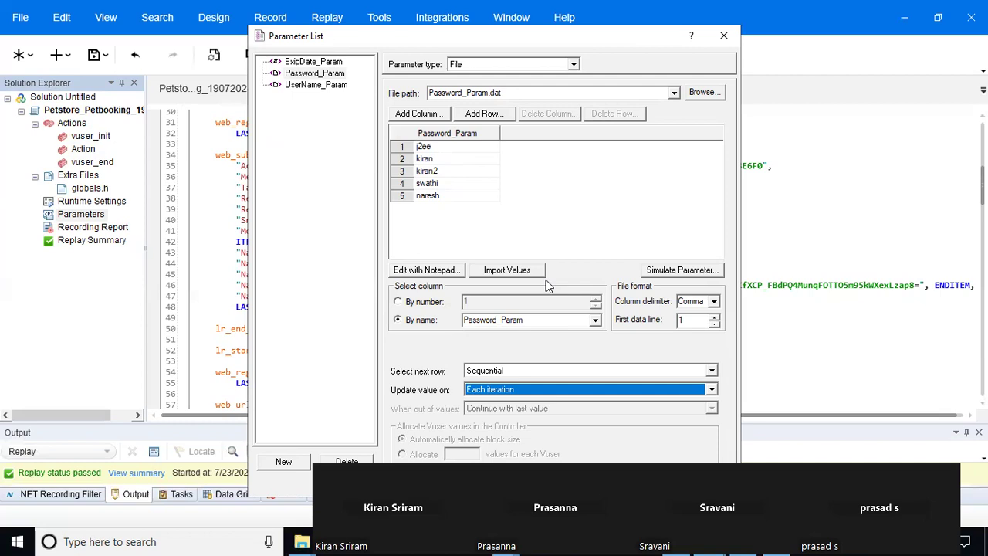
click(712, 370)
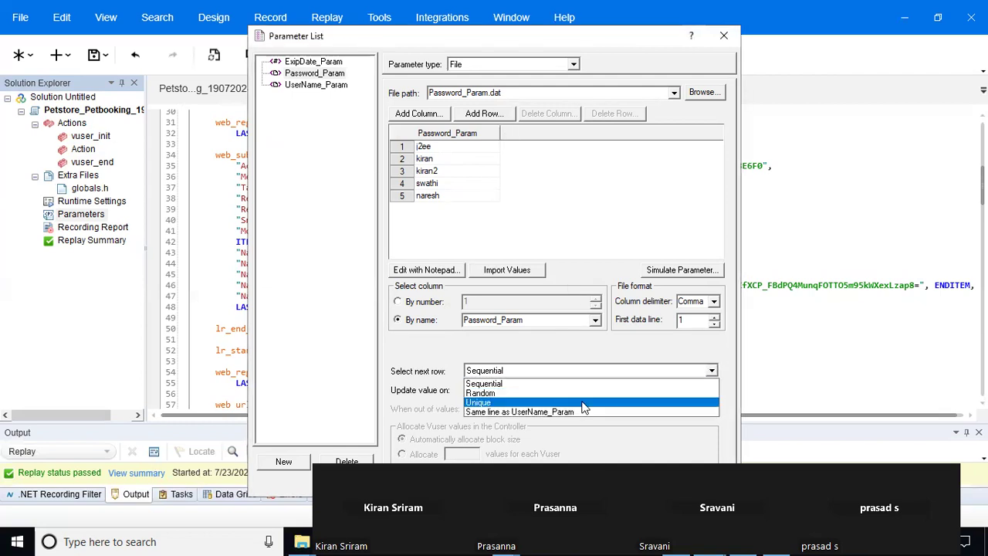
click(520, 348)
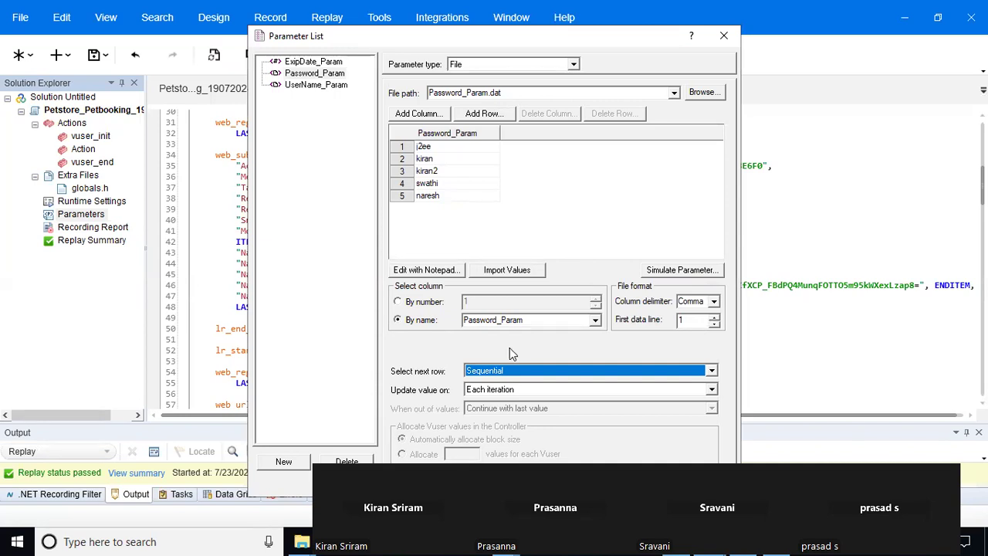
click(514, 371)
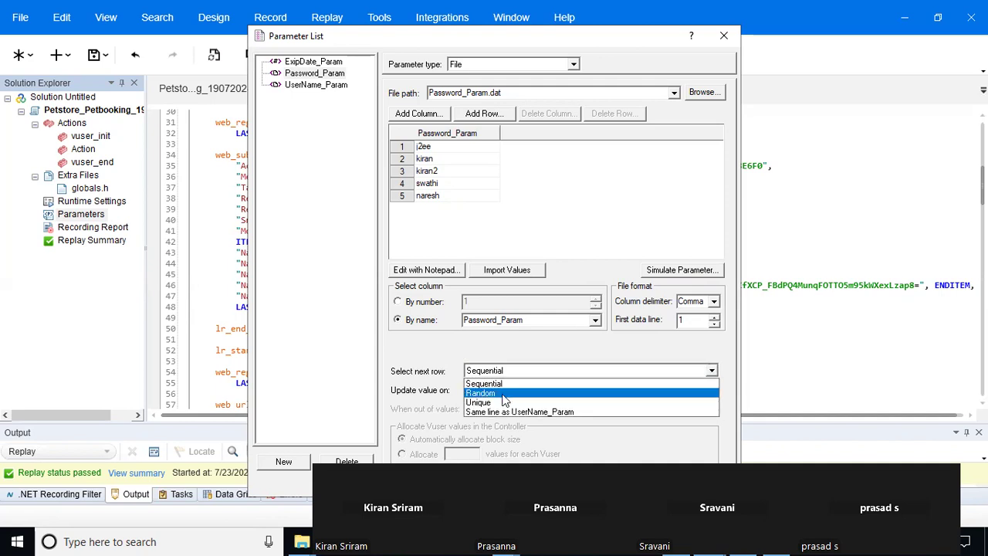
click(505, 349)
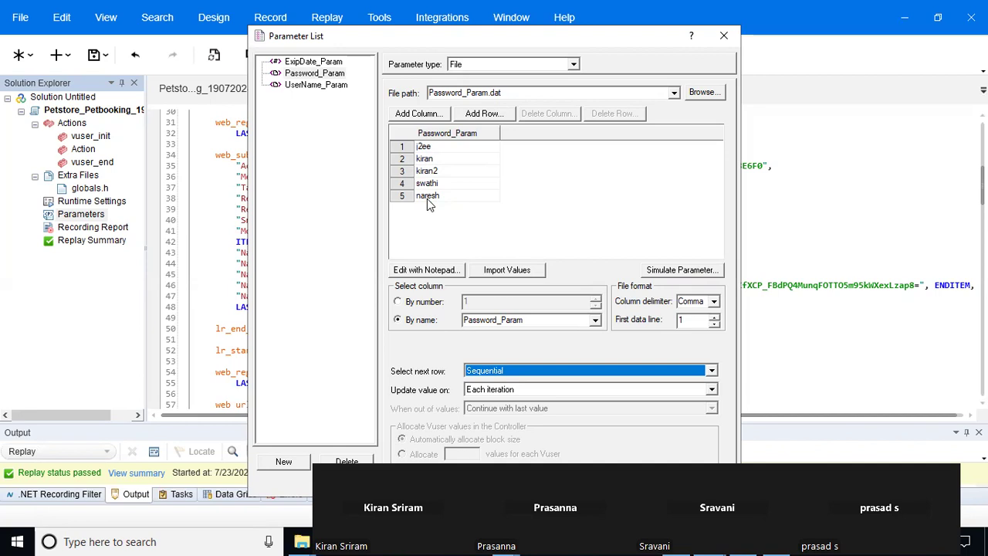
Step: Try Unique as Password_Param's next-row selection and return it to Sequential
click(536, 372)
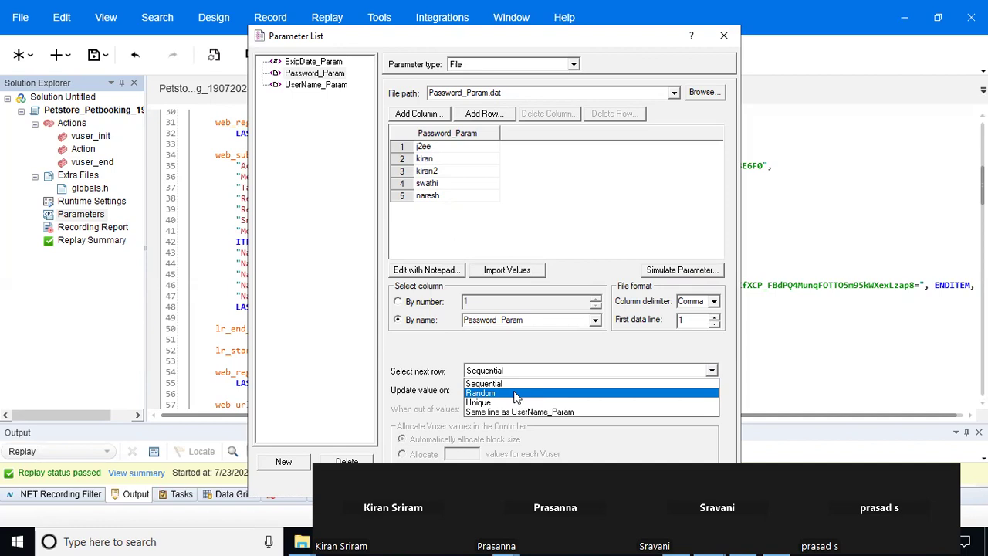
click(513, 403)
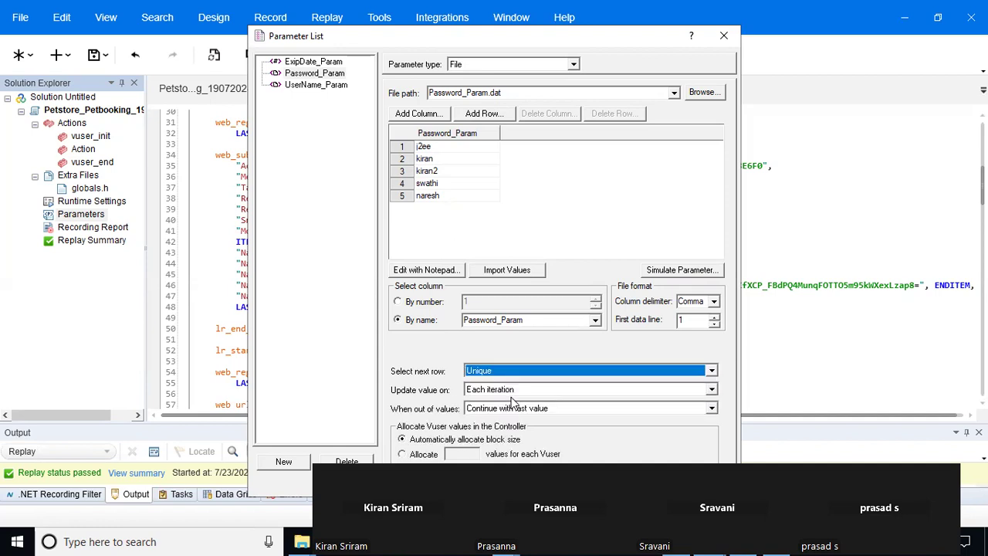
click(533, 371)
click(514, 384)
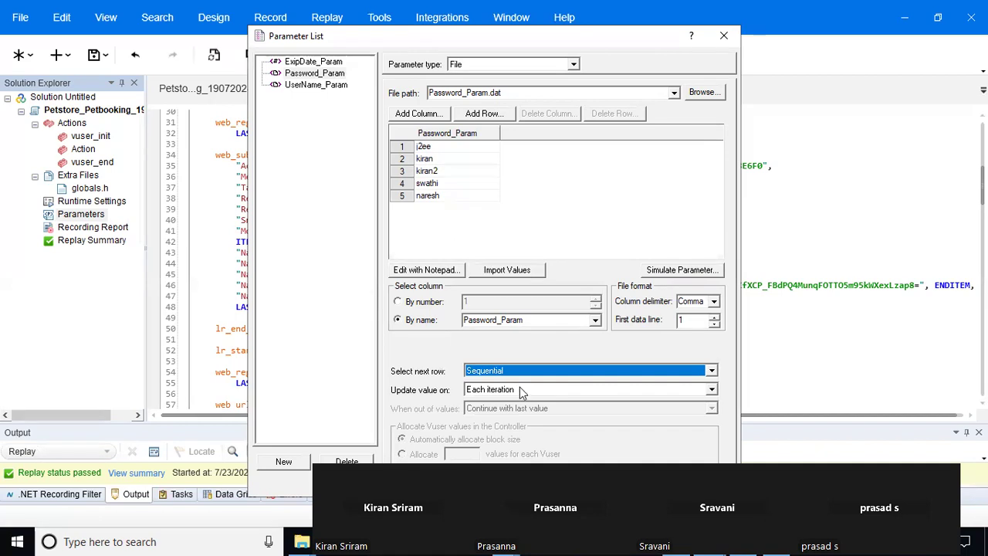
Step: Review Password_Param's value update choices, trying Each occurrence followed by Once with Sequential row selection
click(523, 389)
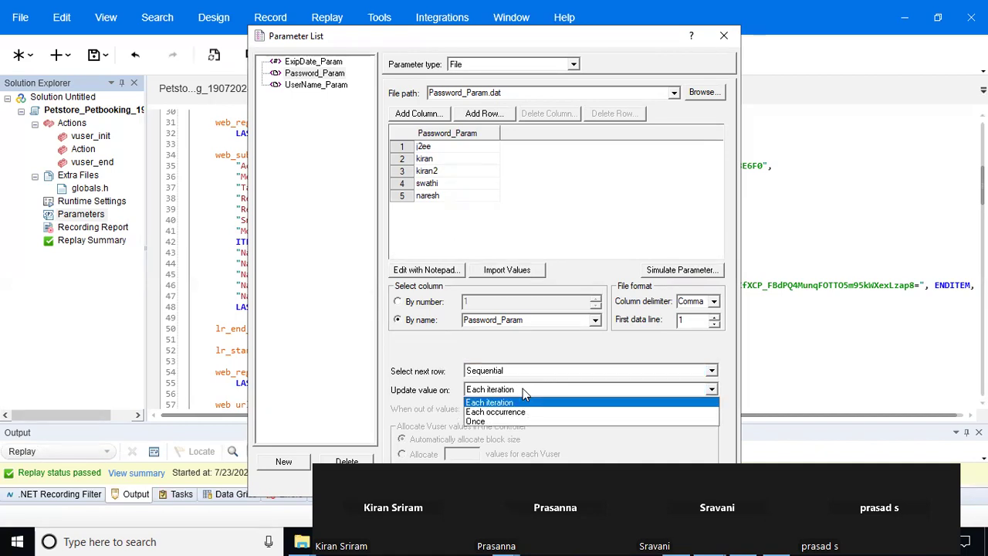
click(520, 389)
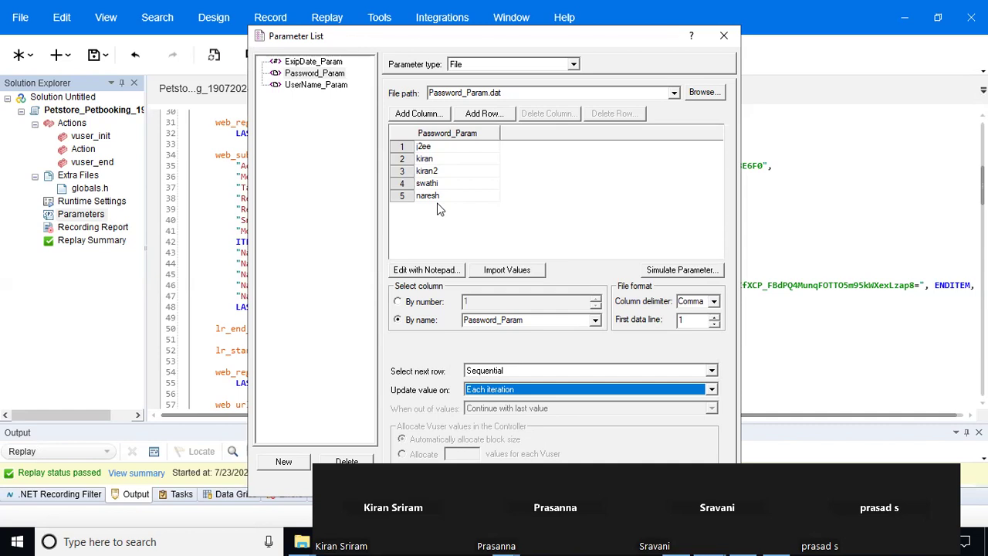
click(556, 389)
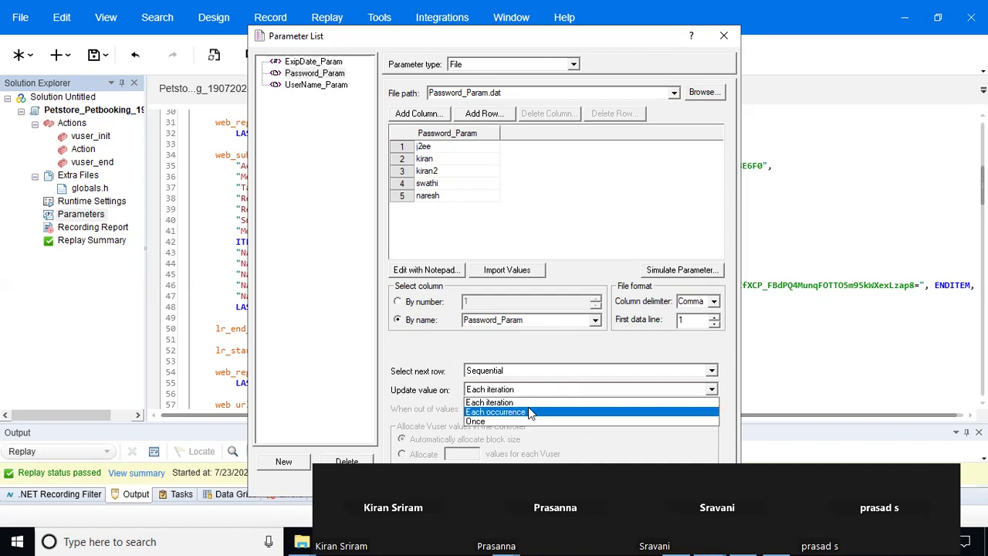
click(530, 412)
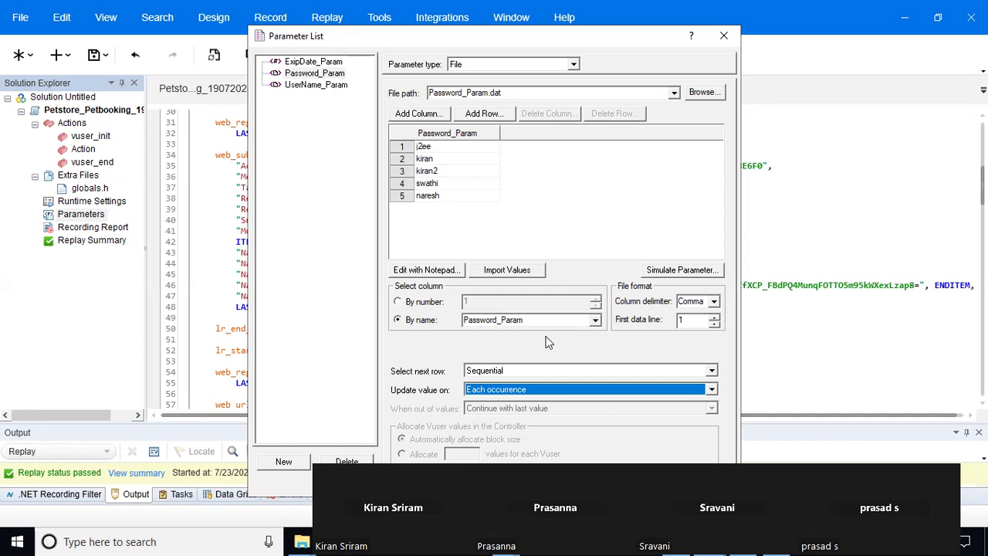
click(544, 388)
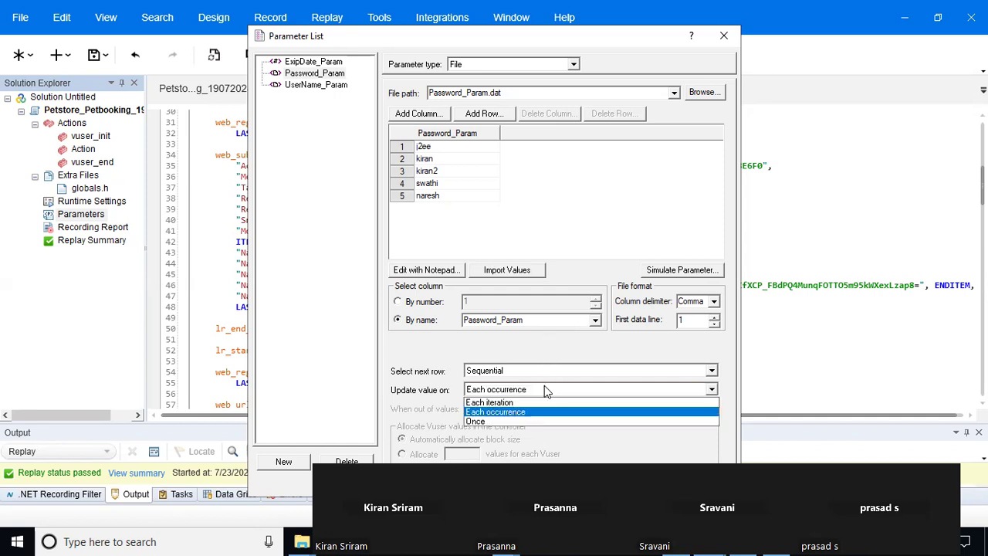
click(519, 417)
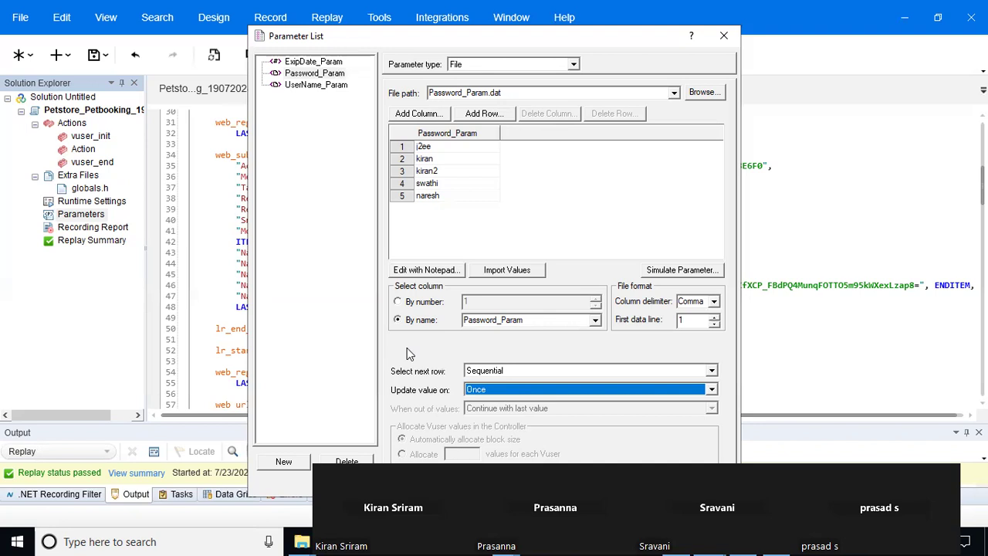
Step: Keep Sequential row selection and cycle Password_Param's value update through Each iteration, Each occurrence and Once
click(525, 369)
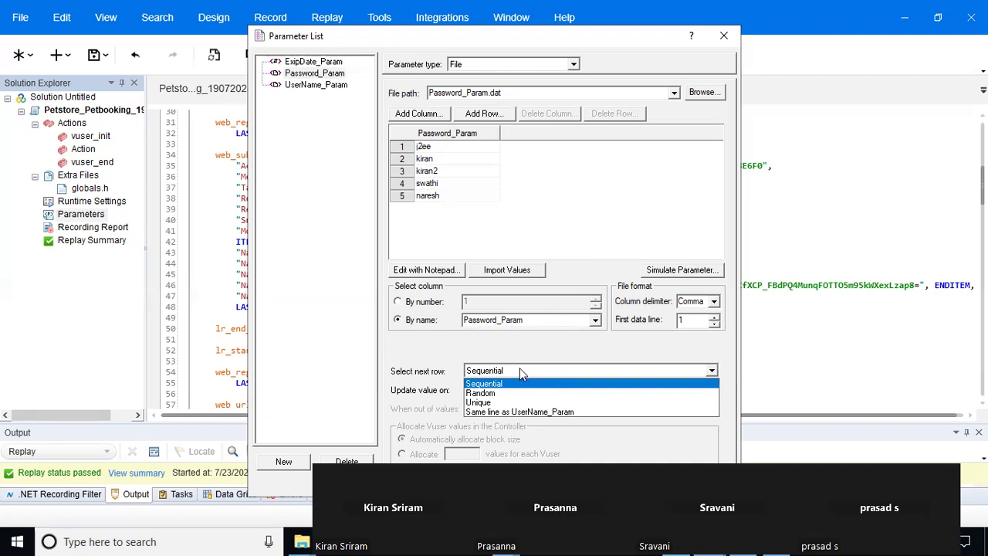
click(520, 369)
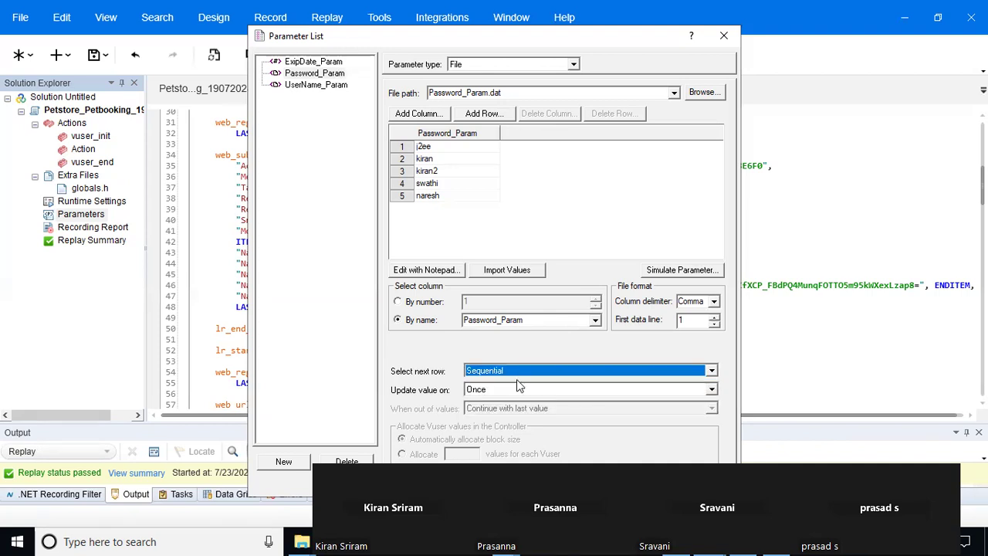
click(518, 389)
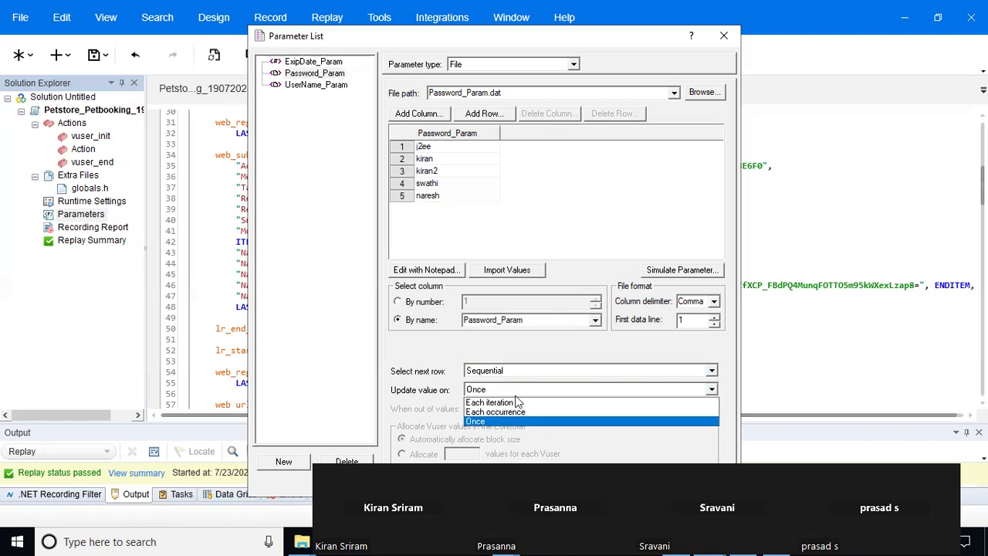
click(512, 403)
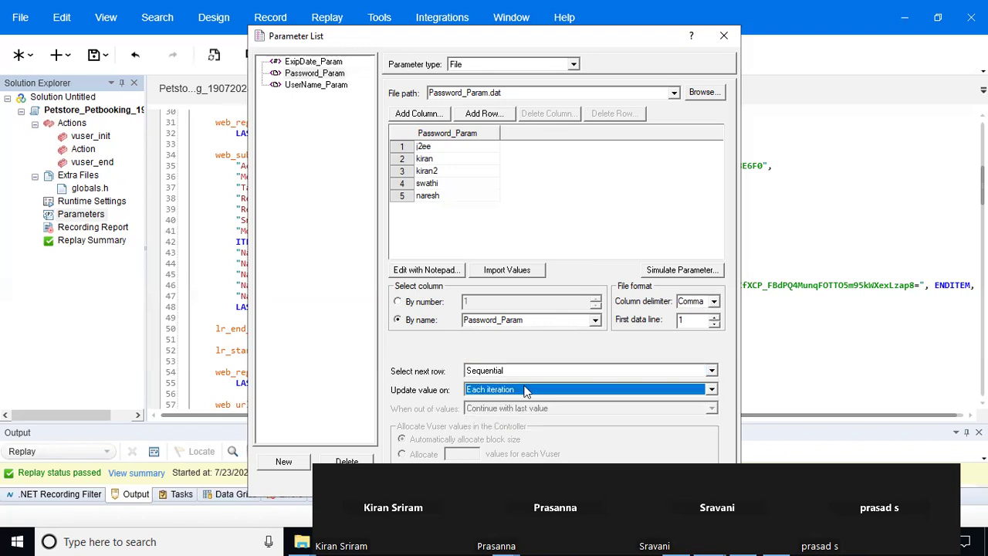
click(525, 390)
click(518, 413)
click(522, 393)
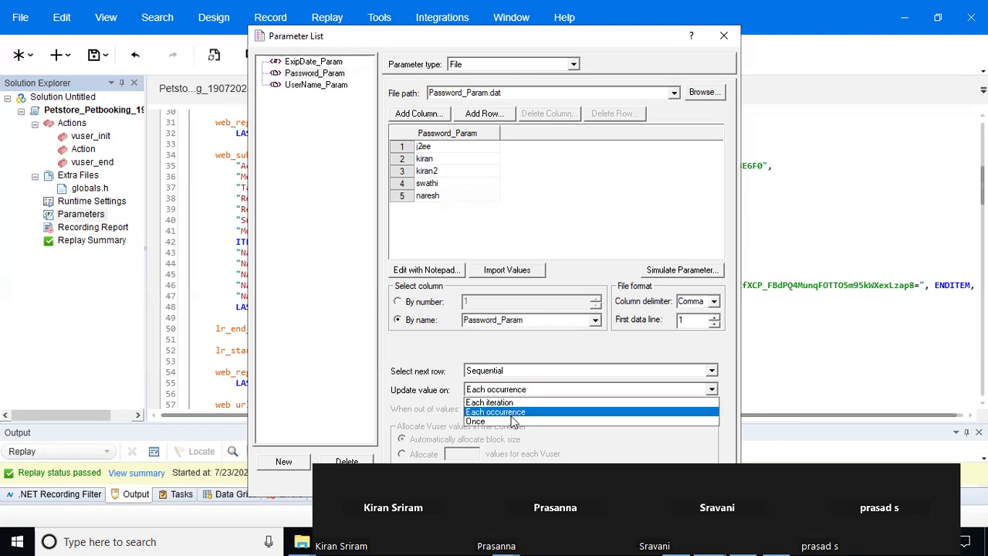
click(514, 421)
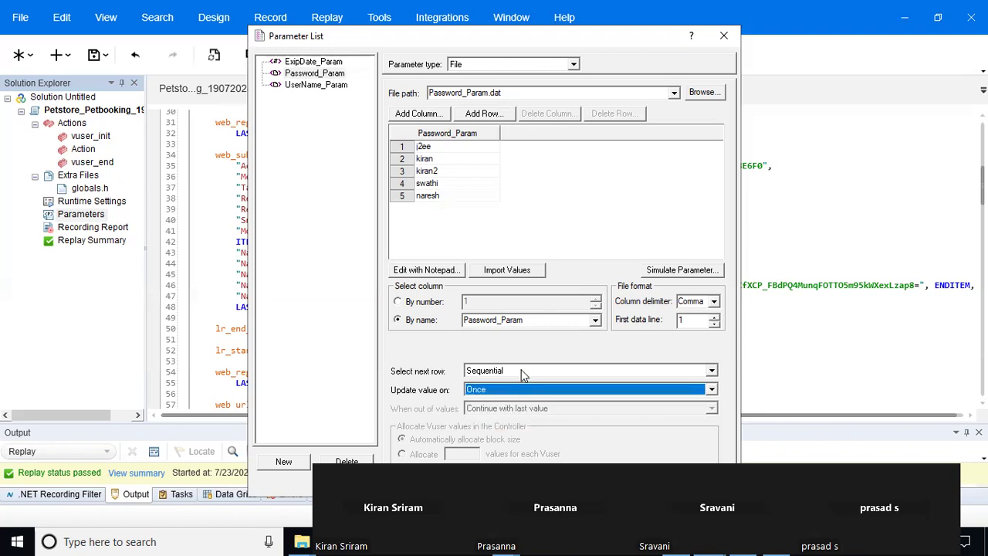
Step: Set Password_Param's next-row selection to Random and its value update to Each iteration, followed by Each occurrence
click(521, 369)
click(510, 392)
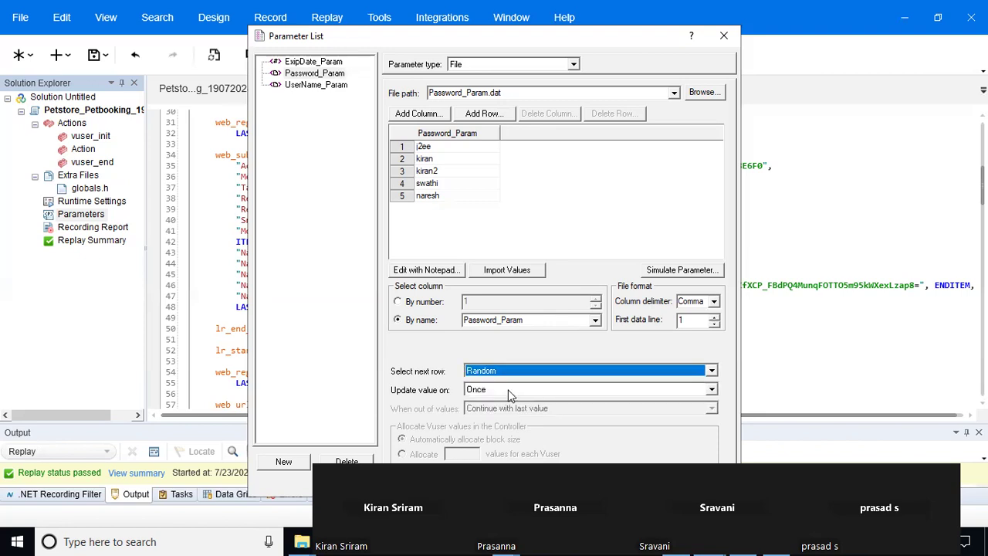
click(509, 392)
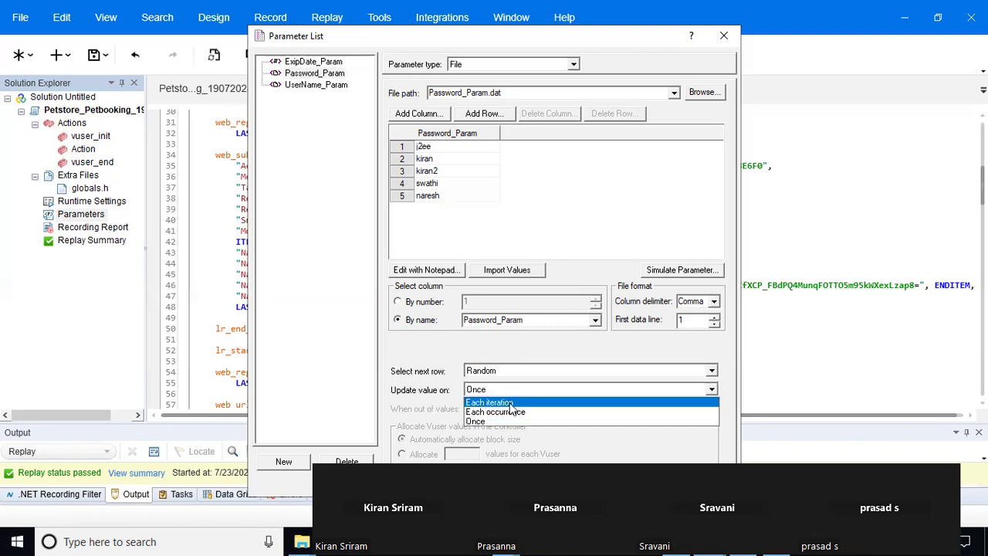
click(510, 403)
click(514, 390)
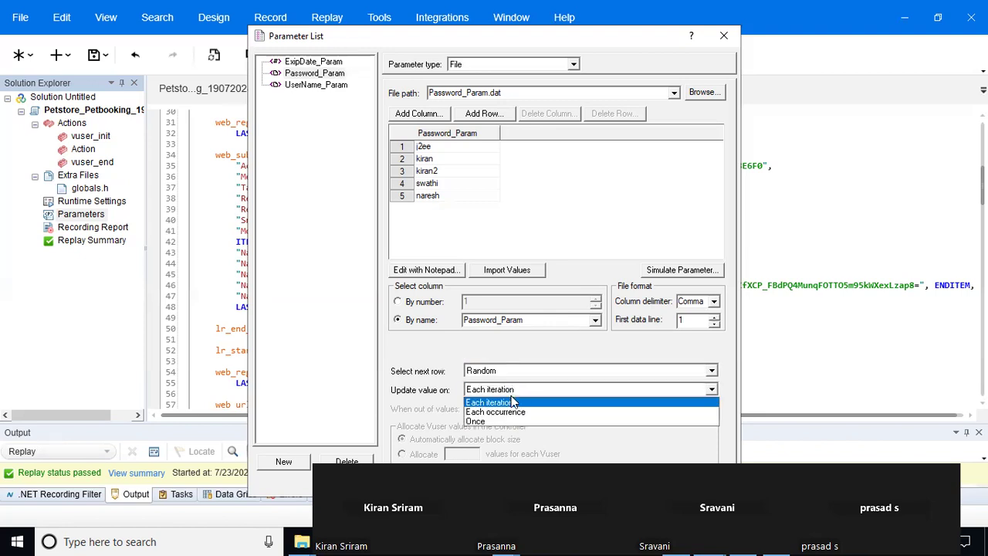
click(510, 411)
Step: Set Password_Param's next-row selection to Unique
click(518, 371)
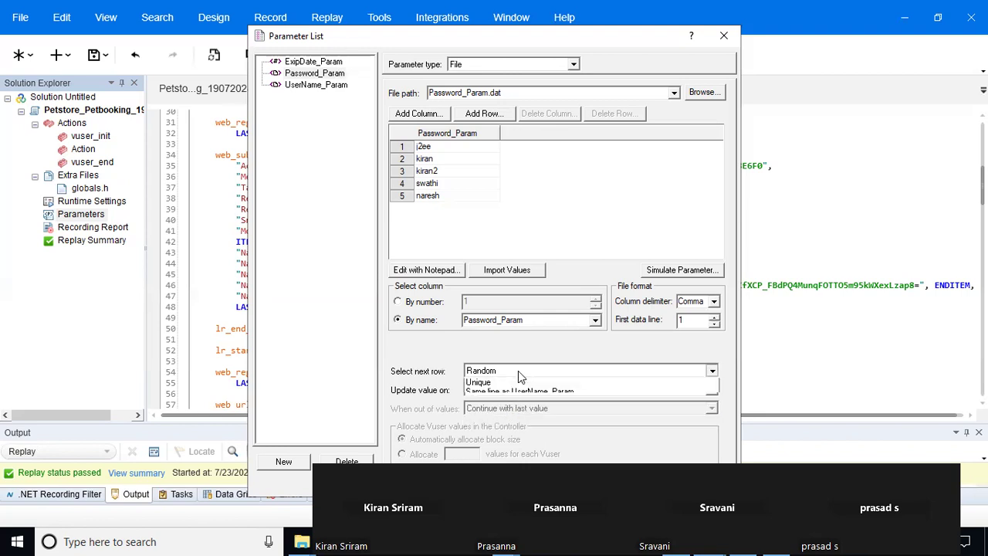
click(501, 402)
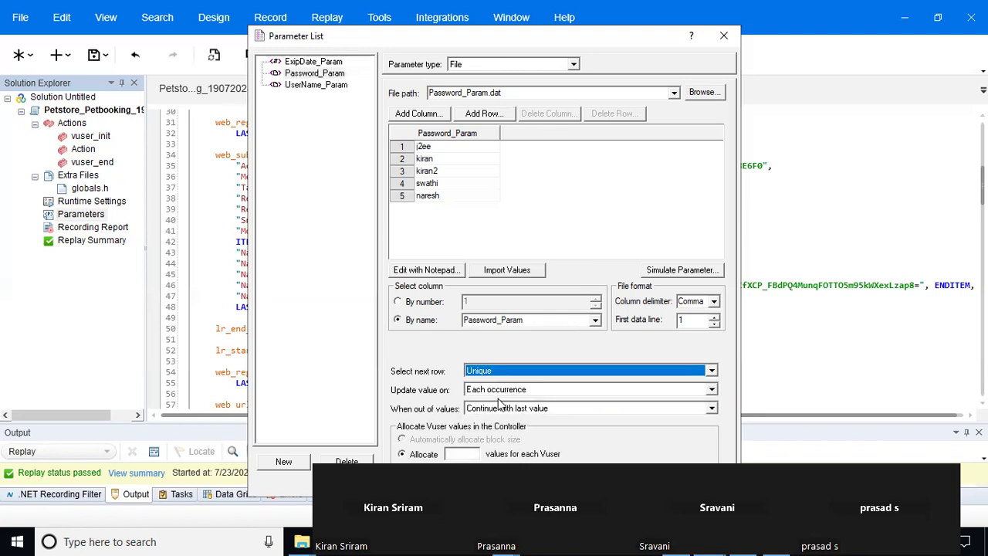
Step: With Unique next-row selection, cycle Password_Param's value update through Each iteration, Each occurrence and Once
click(503, 390)
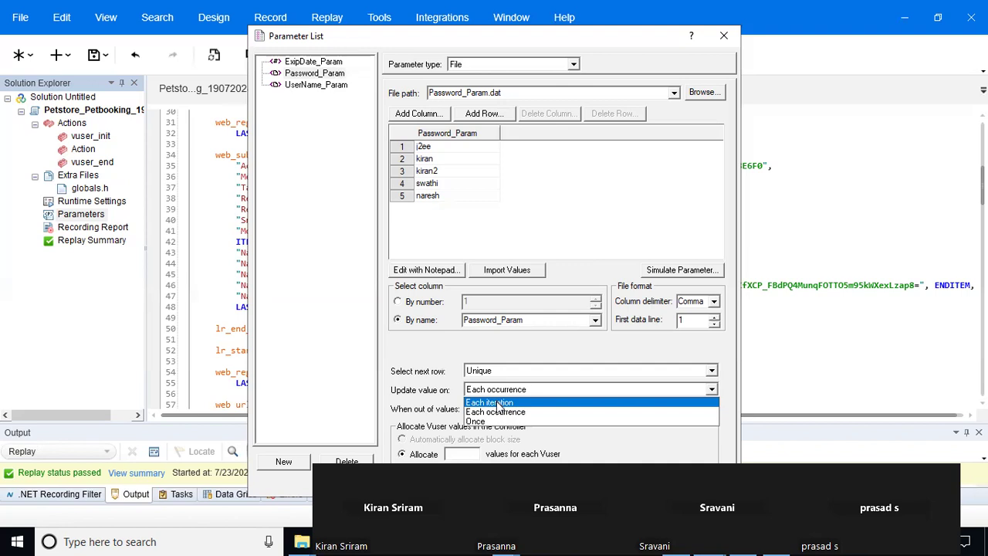
click(513, 401)
click(515, 391)
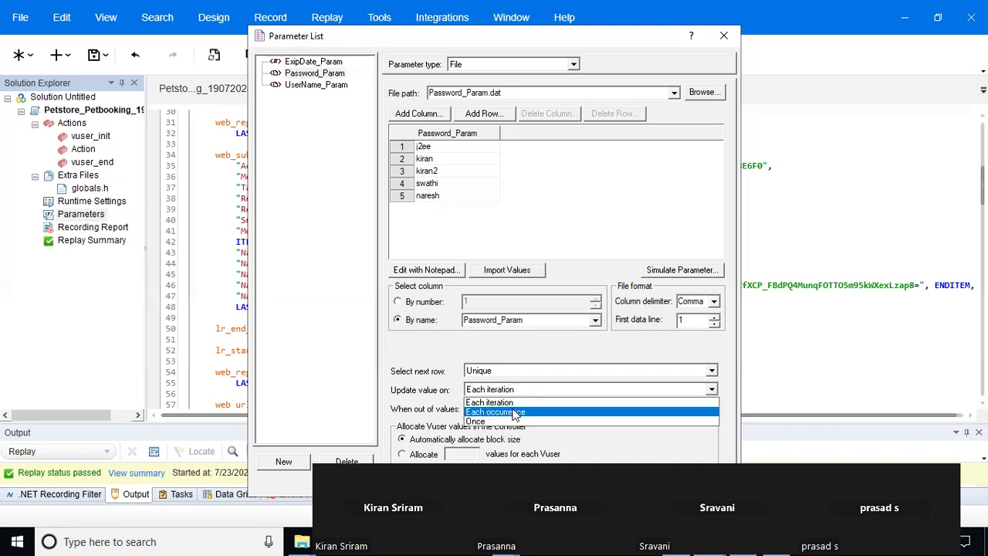
click(515, 413)
click(512, 390)
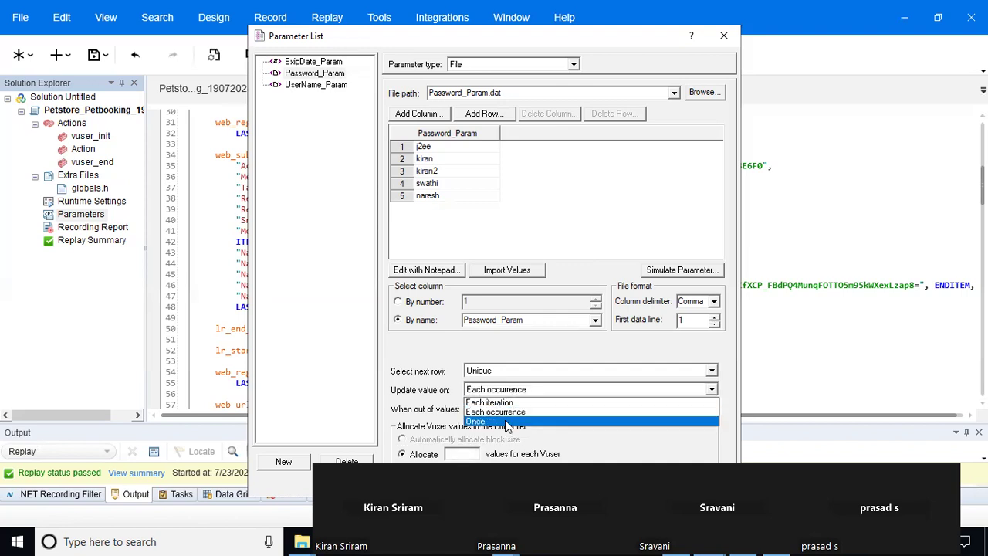
click(506, 421)
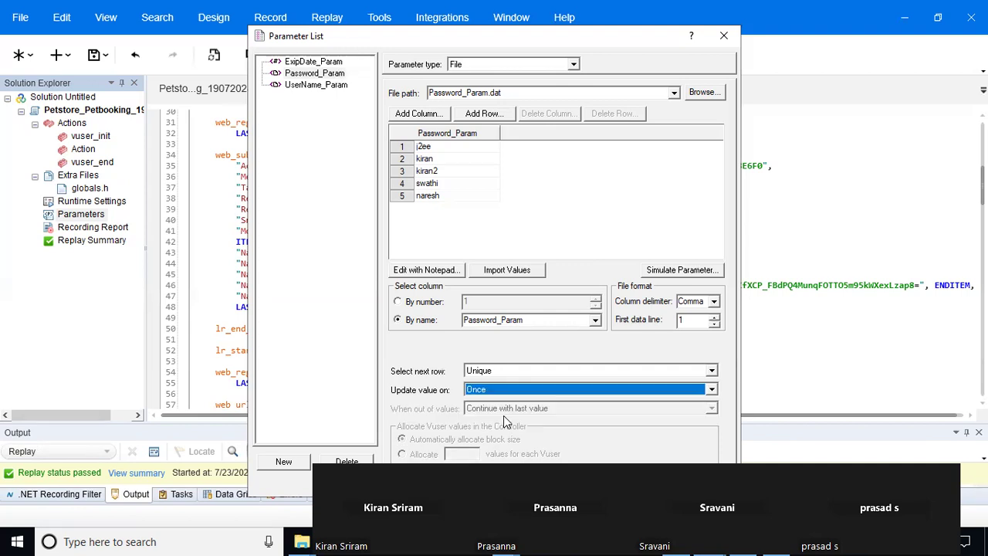
Step: Set Password_Param's next-row selection to Sequential and its value update to Each iteration
click(531, 371)
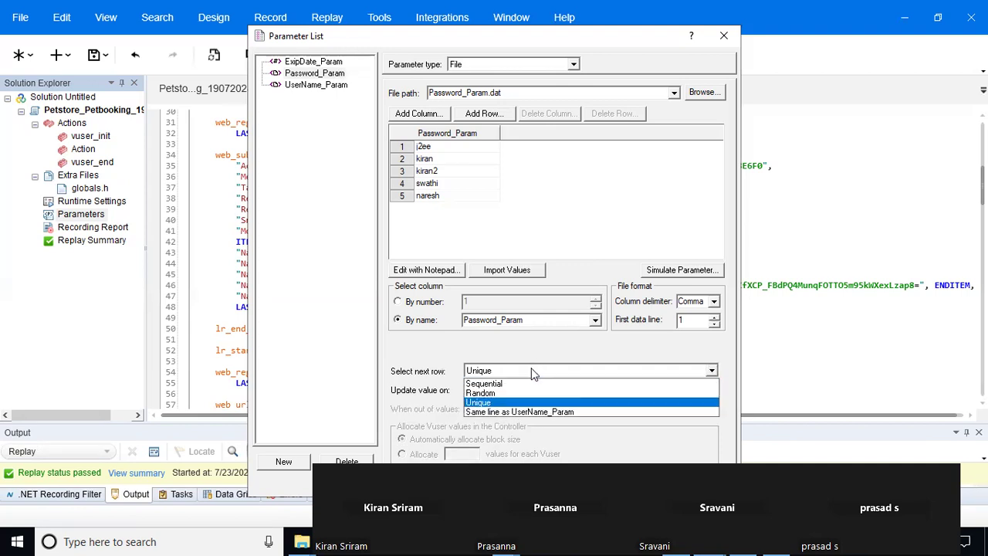
click(503, 384)
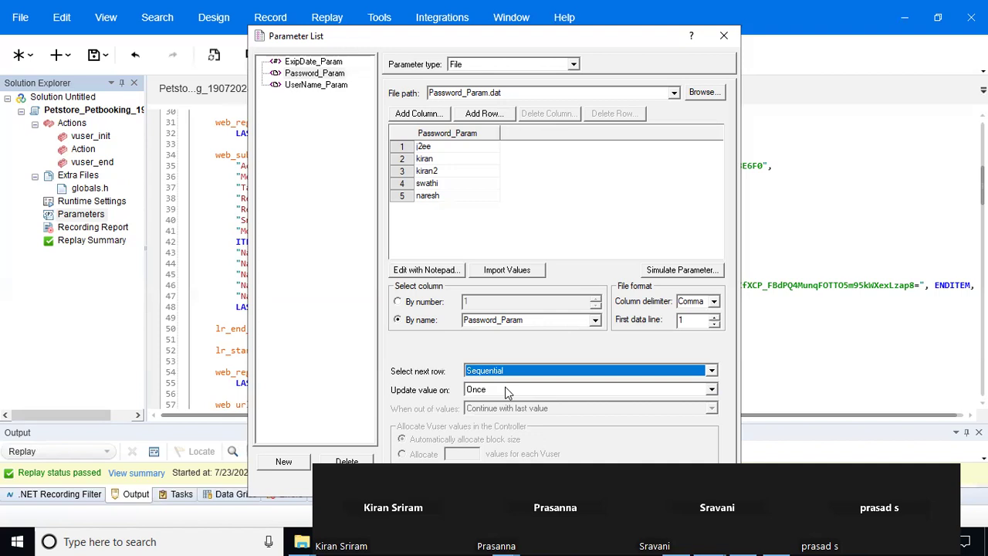
click(507, 389)
click(501, 404)
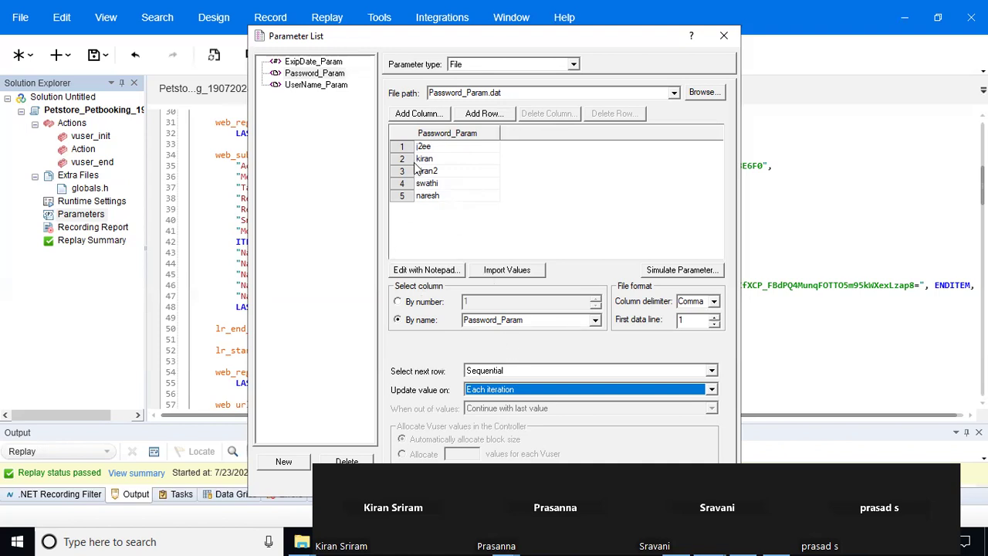
Step: Simulate UserName_Param for 5 Vusers running 5 iterations until completion
click(329, 90)
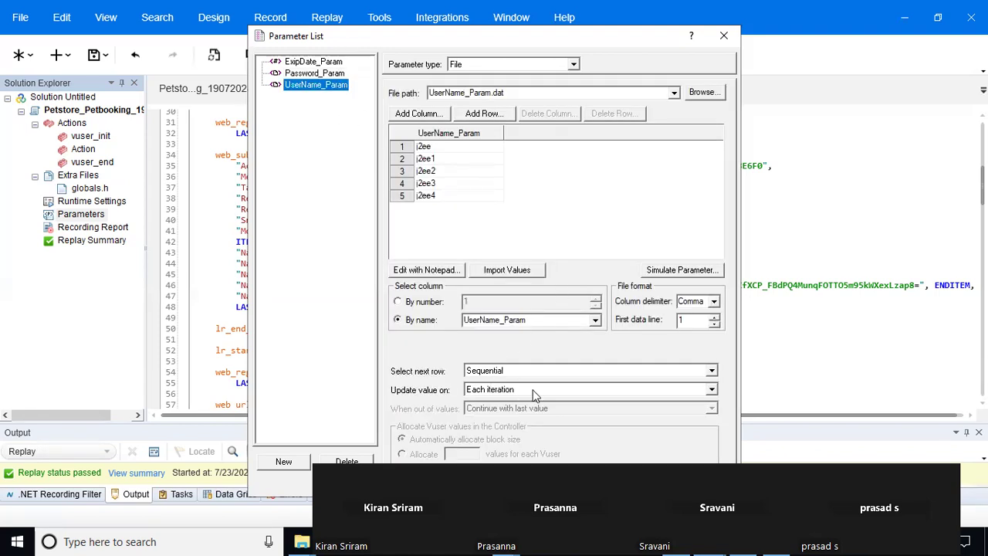
click(687, 273)
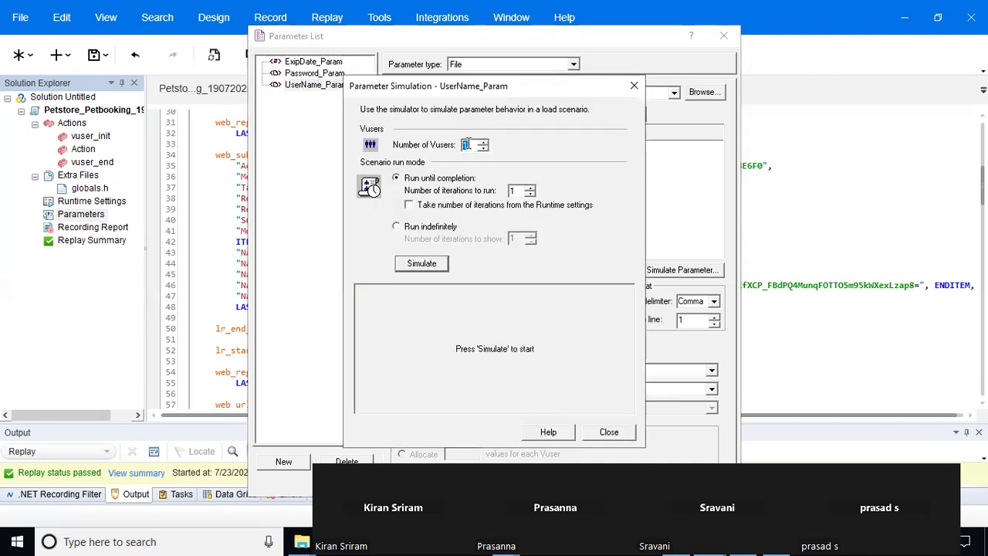
text(5)
click(518, 192)
key(BackSpace)
text(5)
click(422, 266)
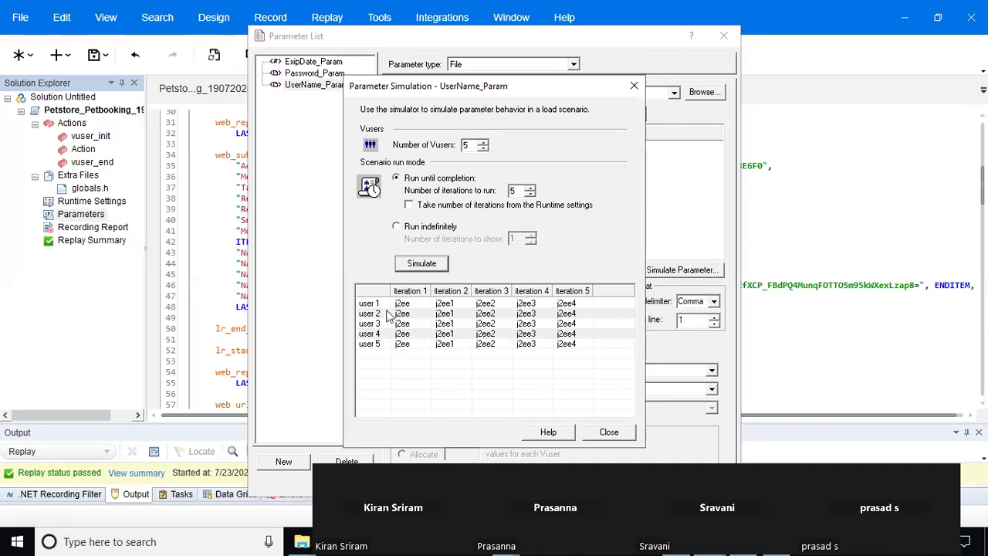
Step: Switch to Paint with a blank canvas and maximize its window
click(120, 542)
text(paint)
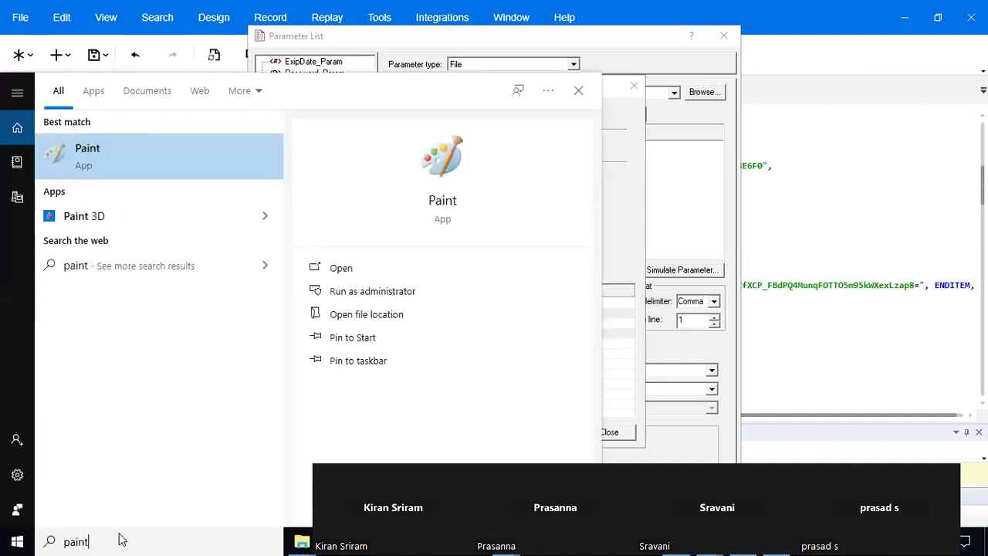
click(345, 268)
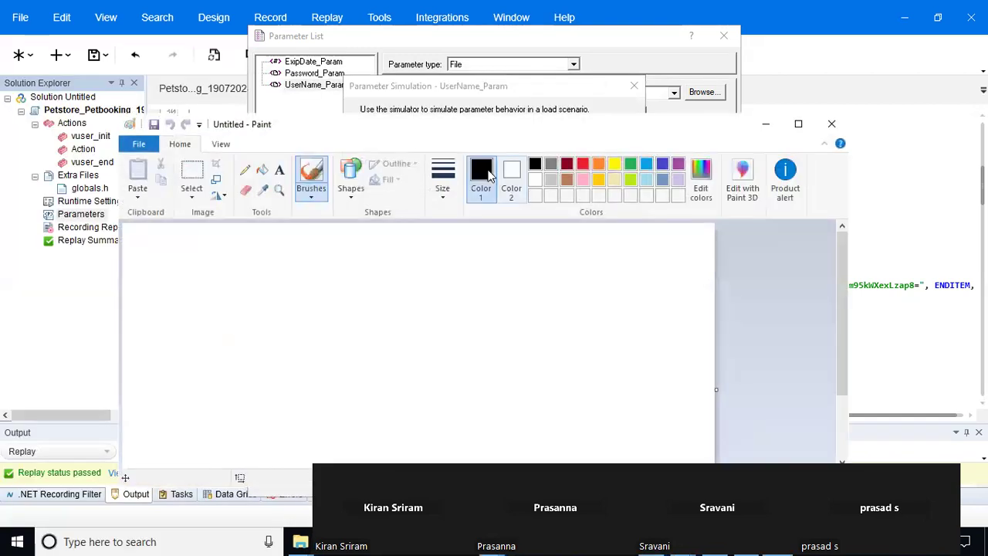
click(800, 124)
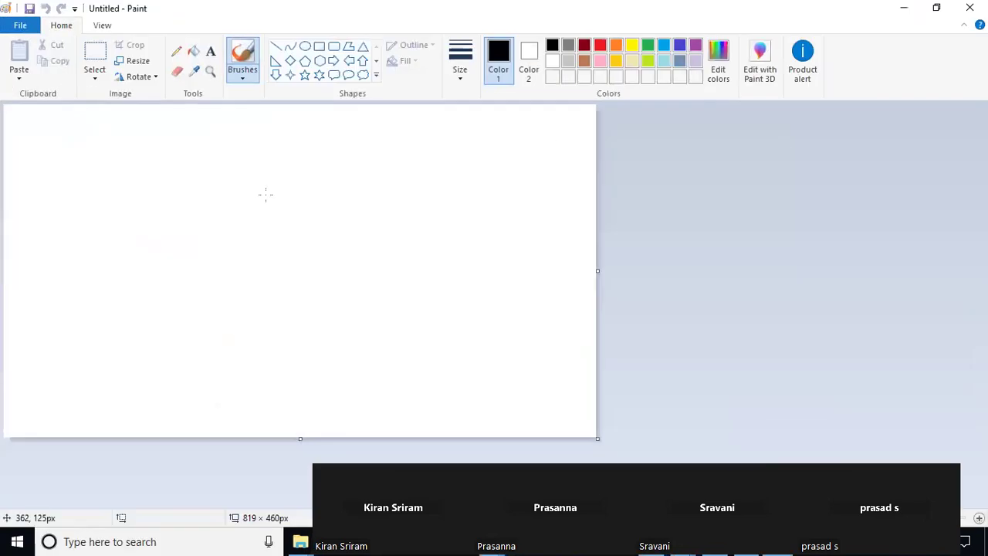
Step: Write the text headings "Username" and "Password" side by side near the top of the canvas
click(210, 52)
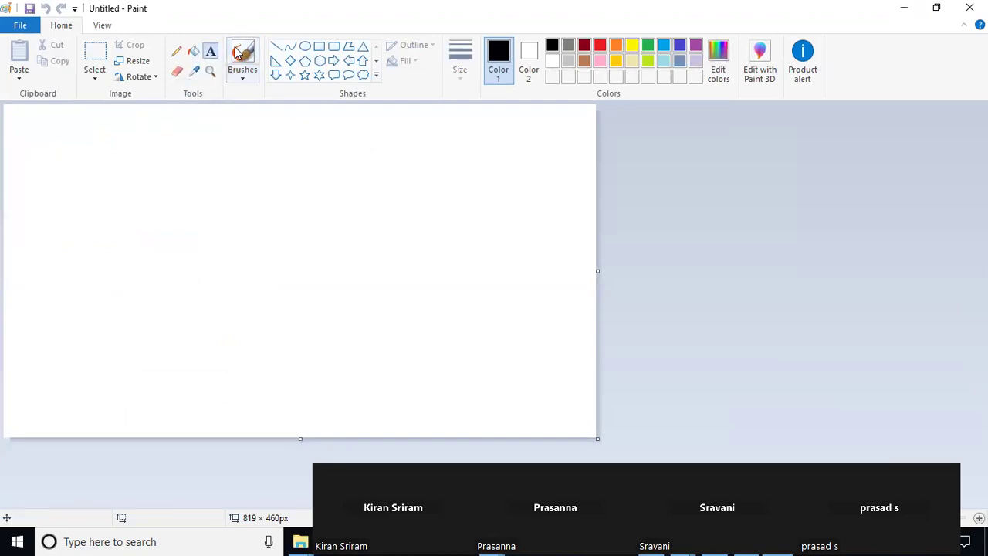
drag(101, 152, 191, 162)
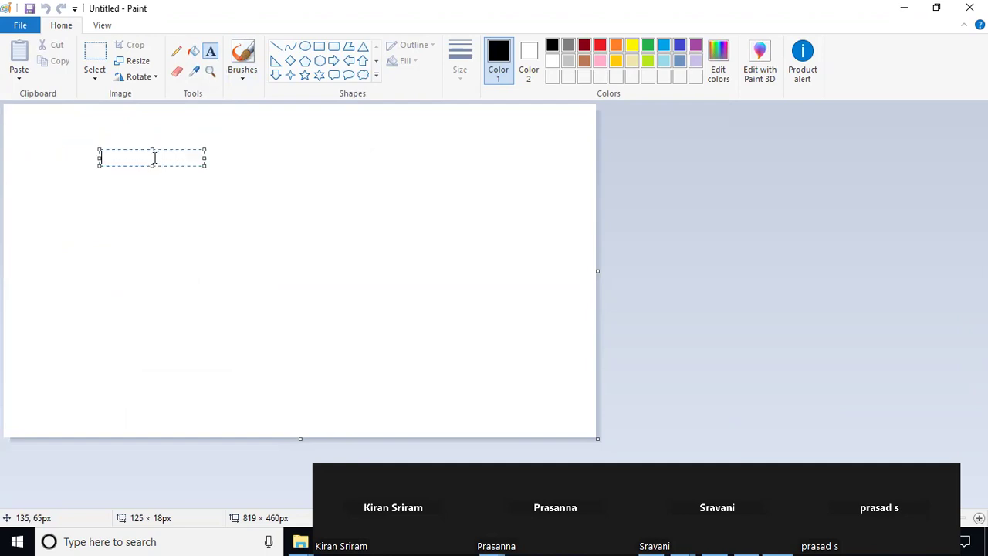
text(Use)
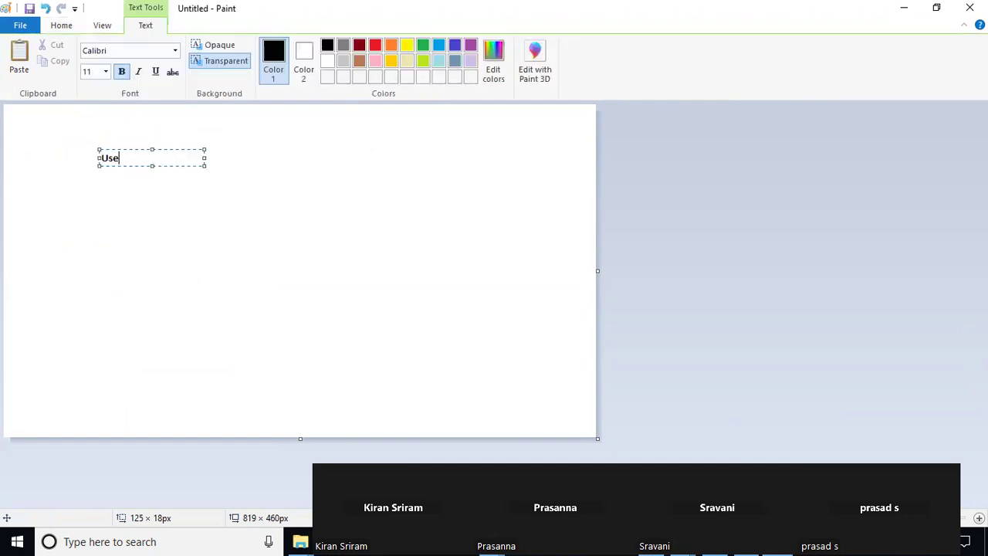
text(rname)
click(248, 157)
drag(221, 155, 288, 159)
text(Password)
click(185, 208)
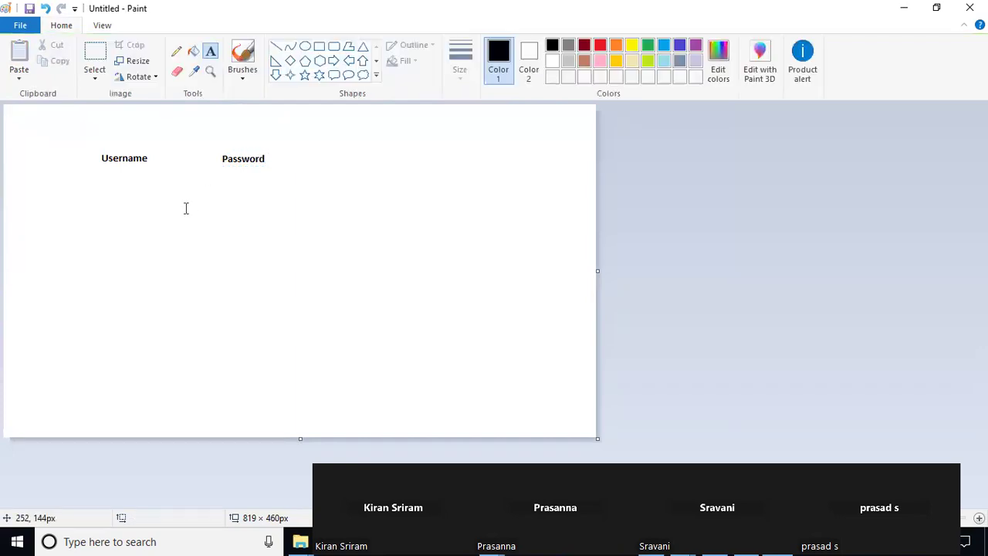
Step: Write the first two sample usernames one below the other under the Username heading
click(128, 188)
click(101, 185)
click(108, 182)
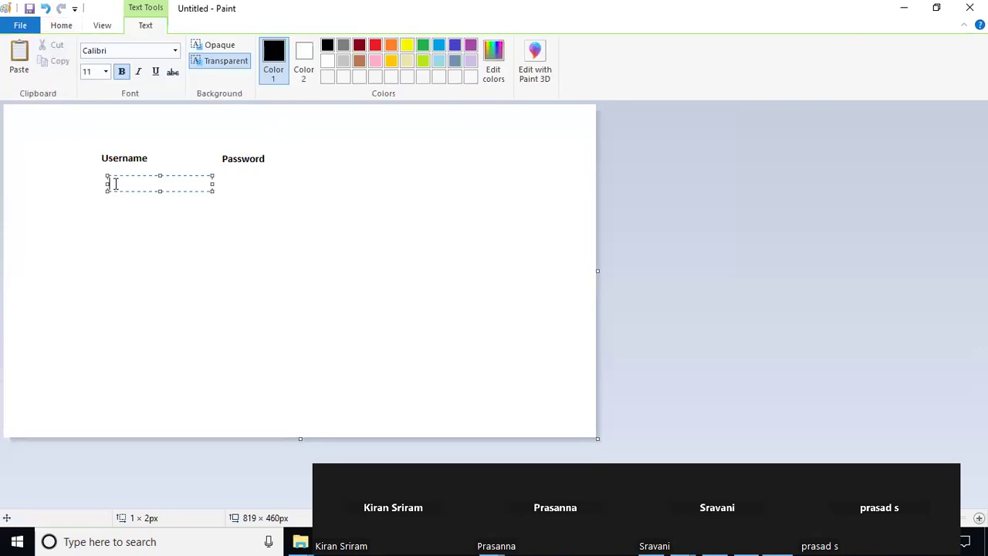
text(kiran)
click(109, 205)
click(110, 205)
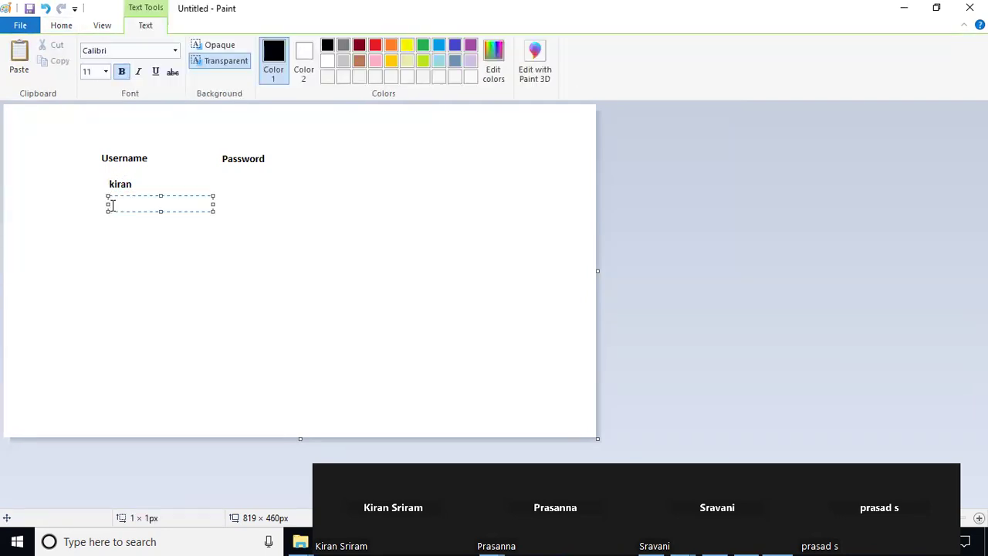
text(sanja)
Step: Add the third and fourth sample usernames to complete the column under the Username heading
click(108, 227)
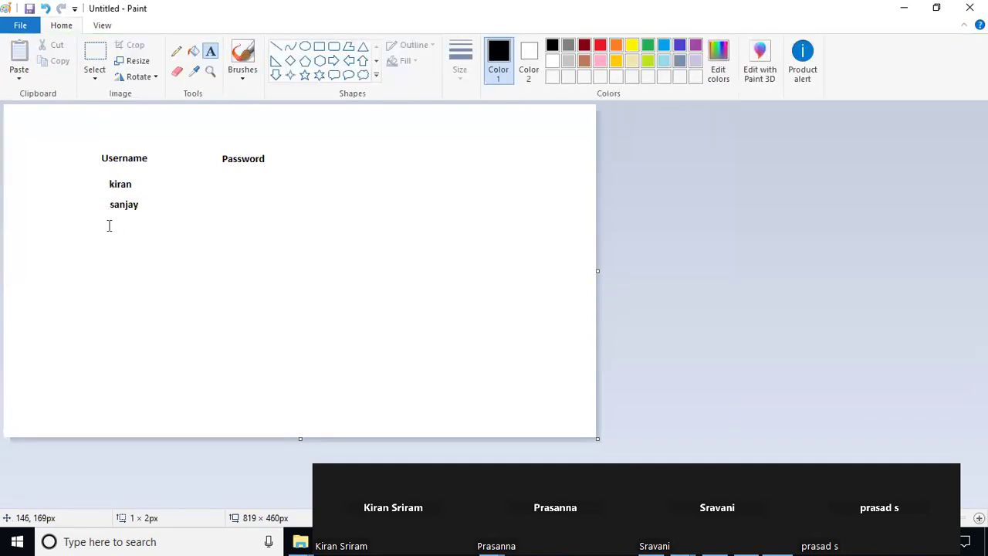
click(108, 222)
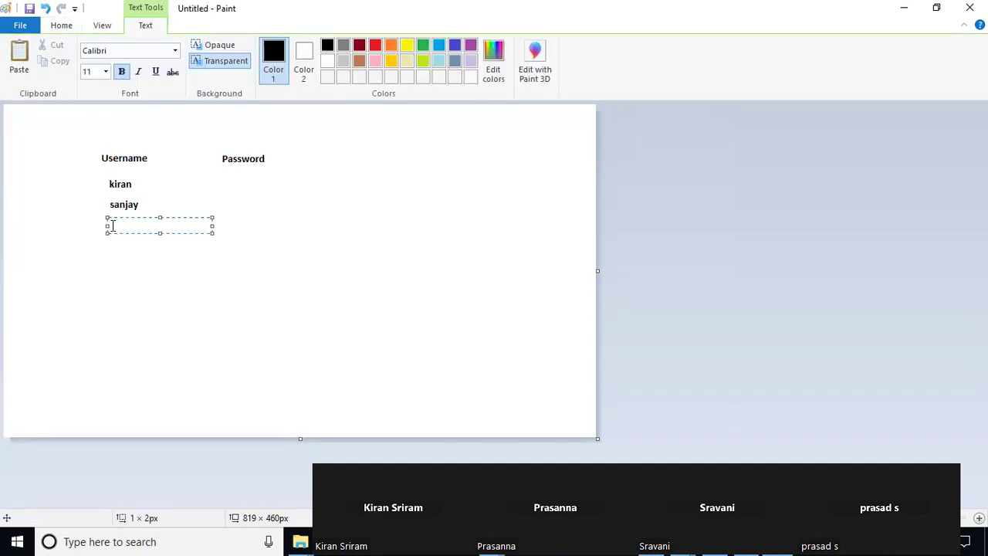
text(krish)
click(111, 248)
click(110, 247)
text(prasad)
click(99, 261)
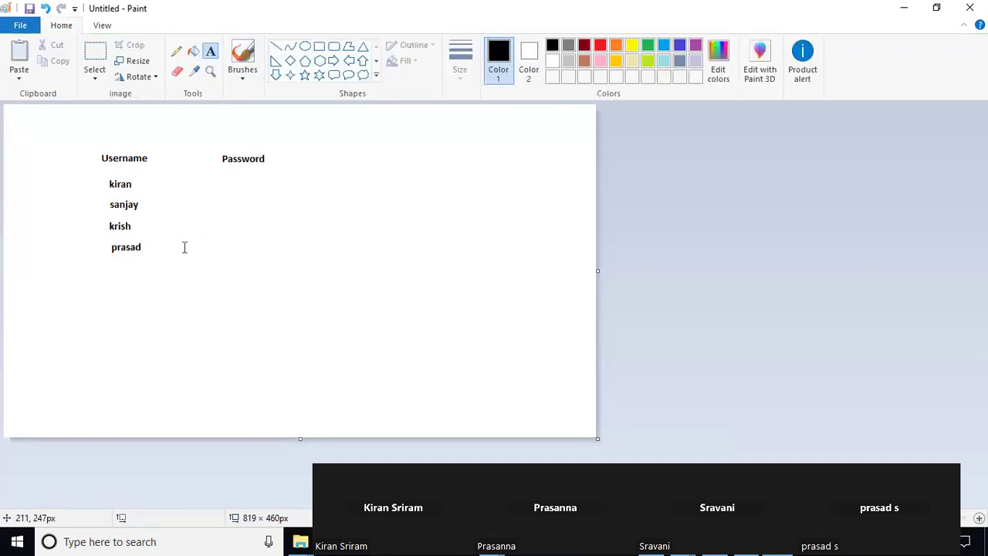
Step: Write four sample passwords under the Password heading, one beside each username
click(231, 182)
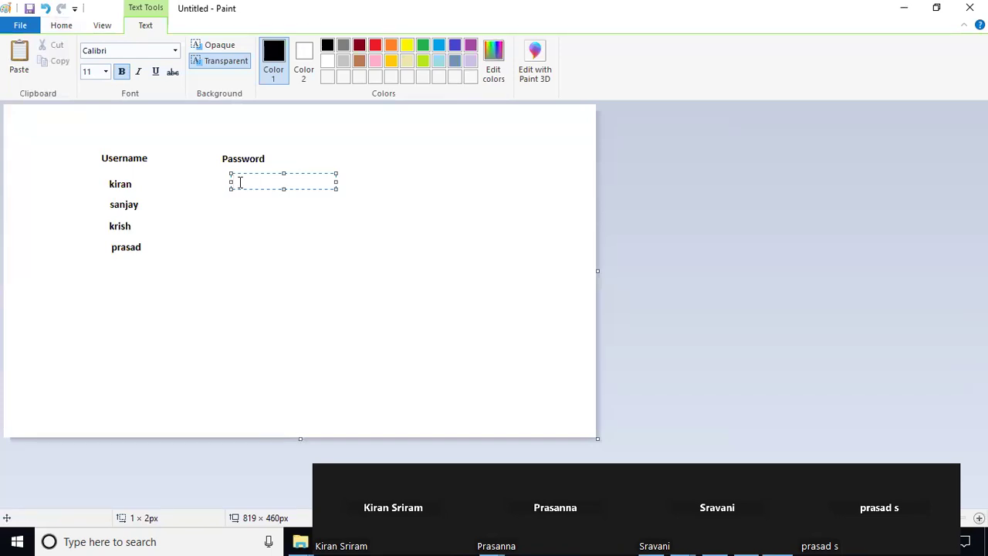
text(hdfh)
click(235, 205)
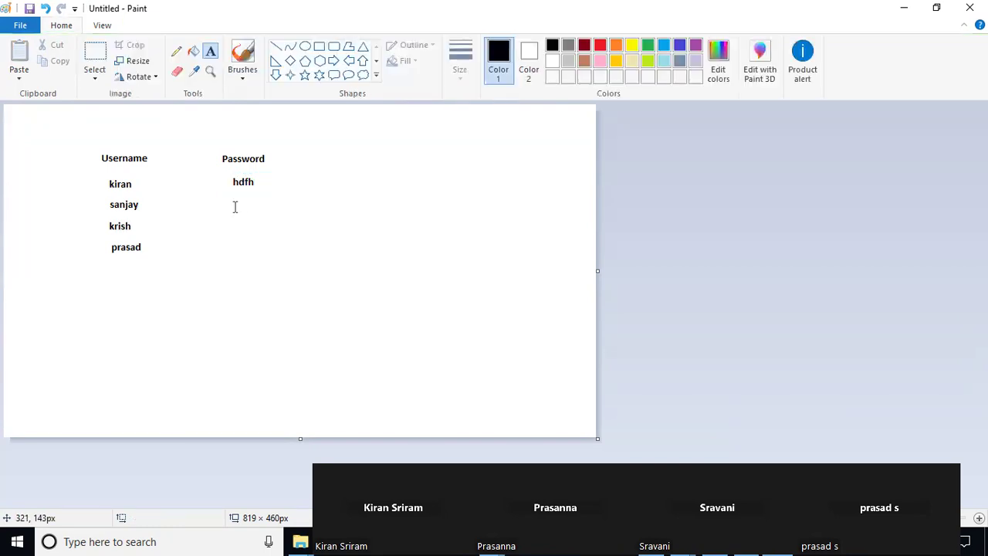
click(234, 206)
text(hjfjj)
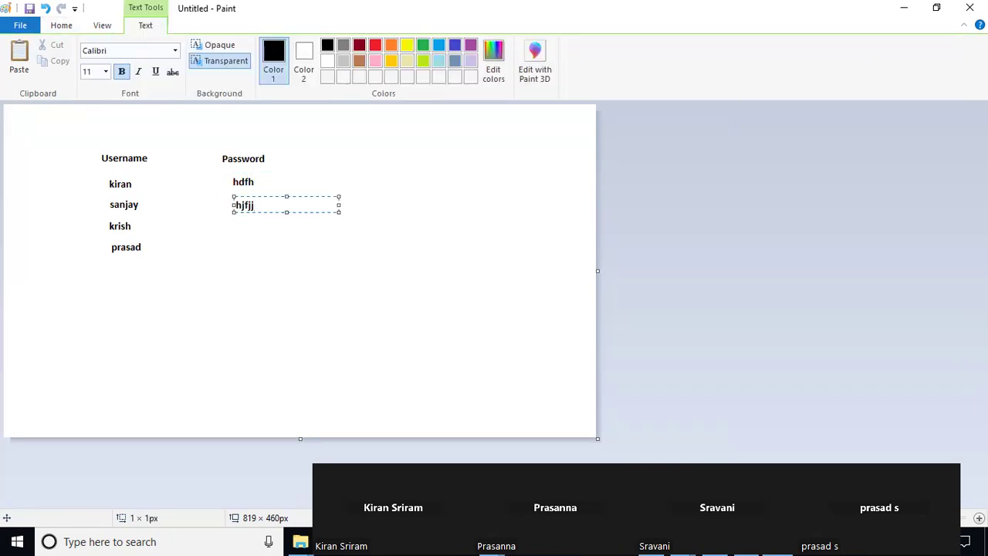
click(236, 223)
click(236, 223)
text(gfhgj)
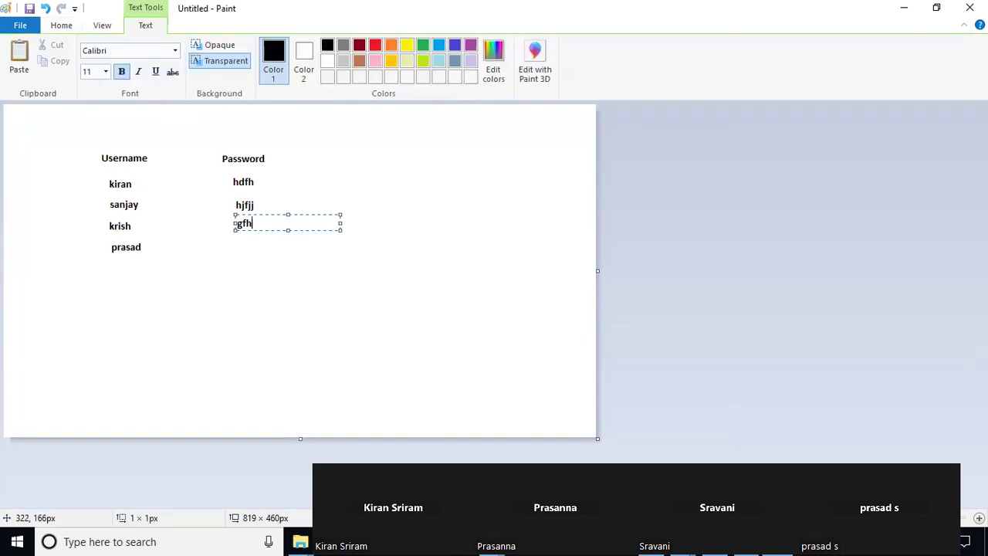
click(239, 242)
click(240, 243)
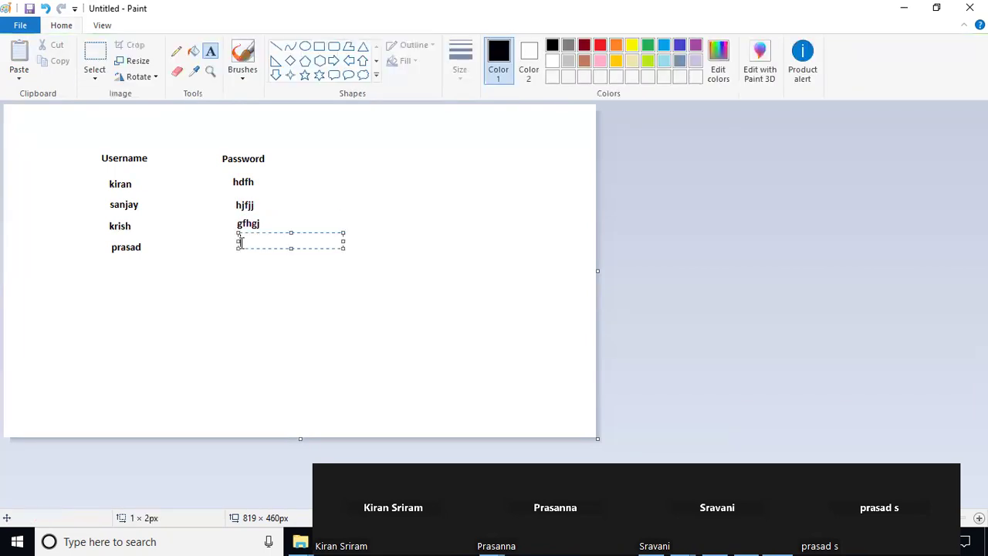
text(gdgg)
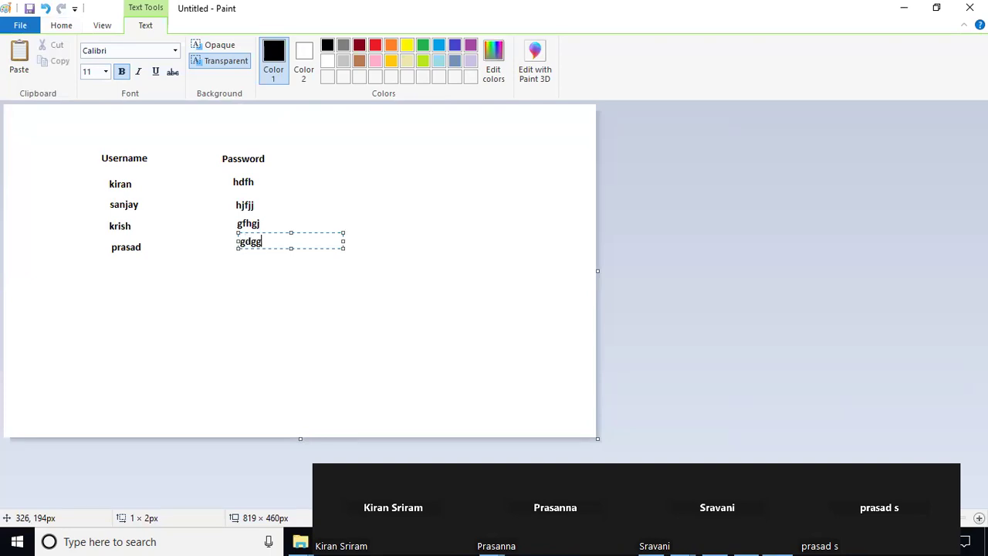
Step: Add the title "Sequential Each Iteration" above the headings and write the number 1 beside it
click(137, 118)
drag(133, 121, 155, 139)
text(Sequ)
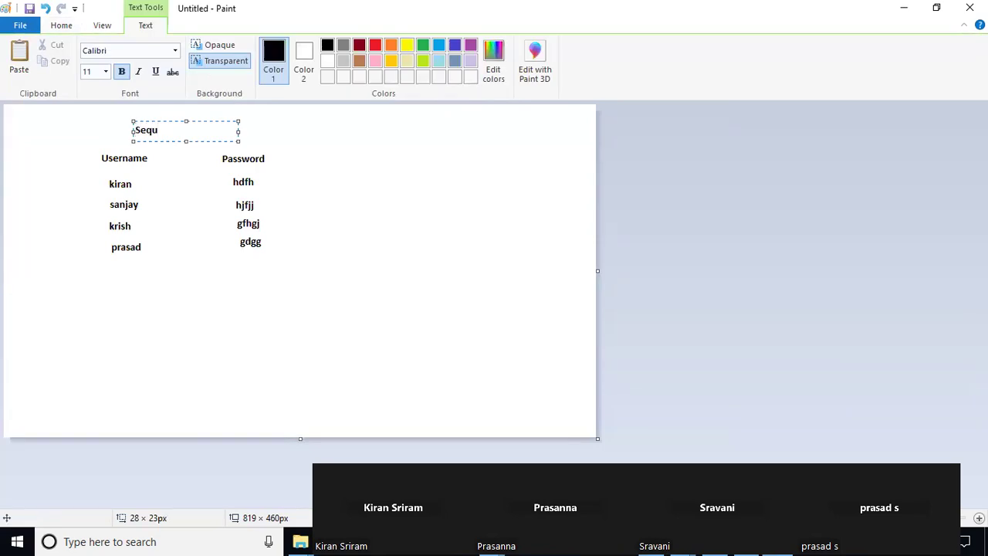
text(ential Each Iteration)
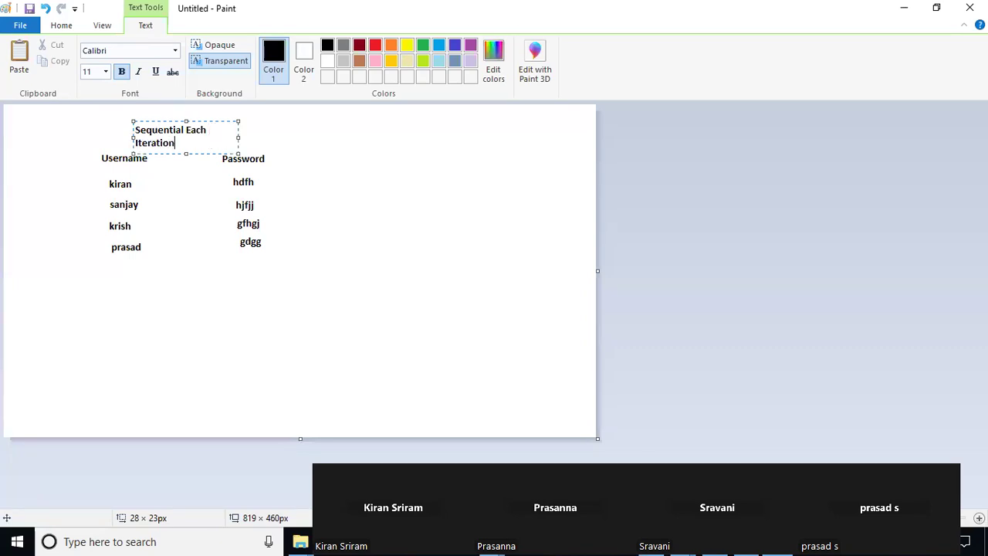
click(329, 348)
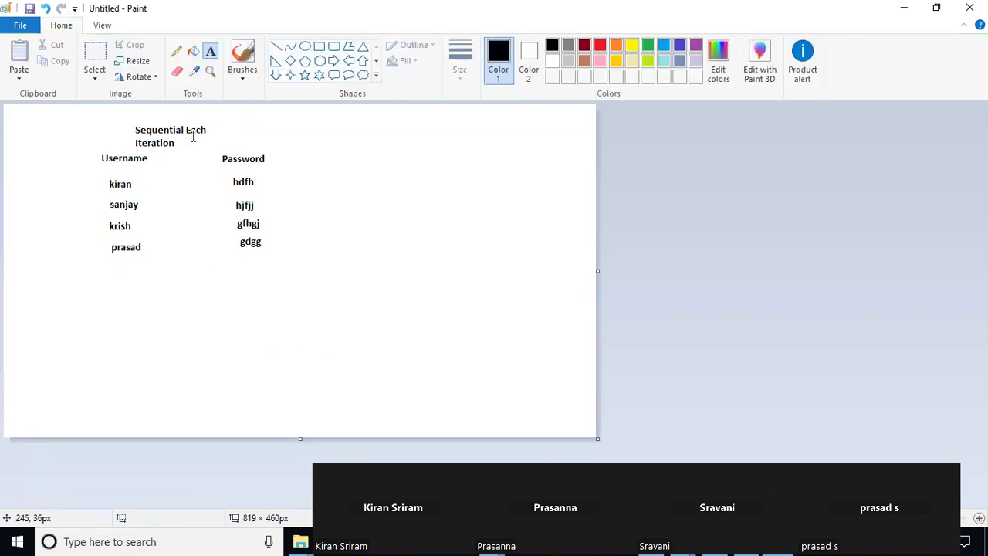
click(232, 124)
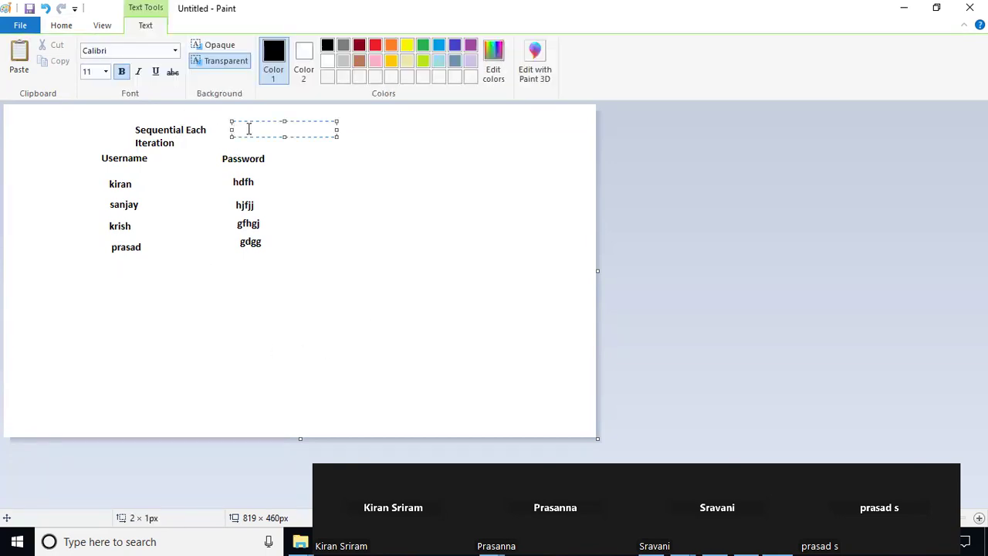
text(1)
click(404, 366)
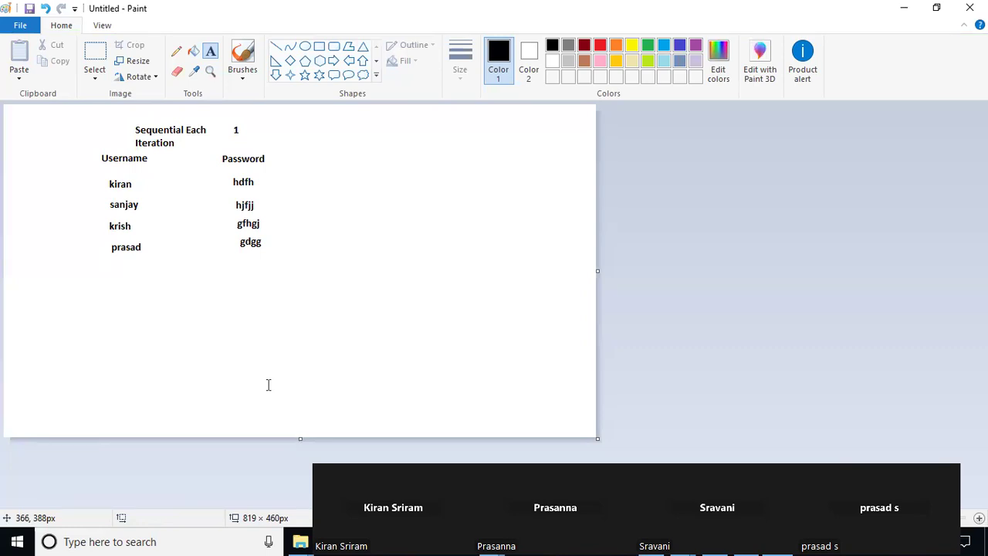
Step: Draw freehand pencil lines connecting each of the four usernames to the first password
click(175, 55)
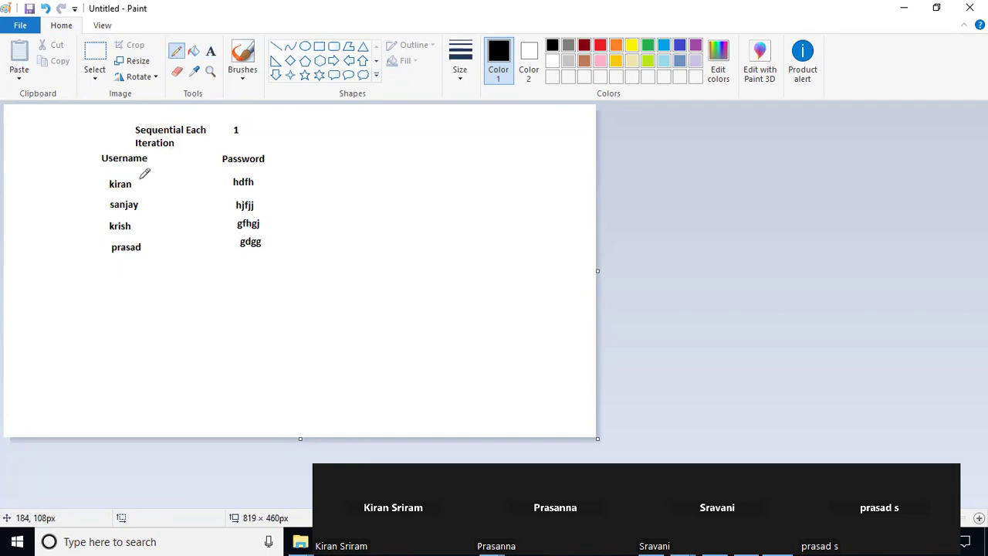
mouse_move(135, 185)
mouse_down()
mouse_move(213, 174)
mouse_move(232, 188)
mouse_move(241, 180)
mouse_up()
drag(142, 204, 231, 187)
mouse_move(132, 226)
mouse_down()
mouse_move(186, 216)
mouse_move(240, 184)
mouse_up()
drag(143, 248, 236, 185)
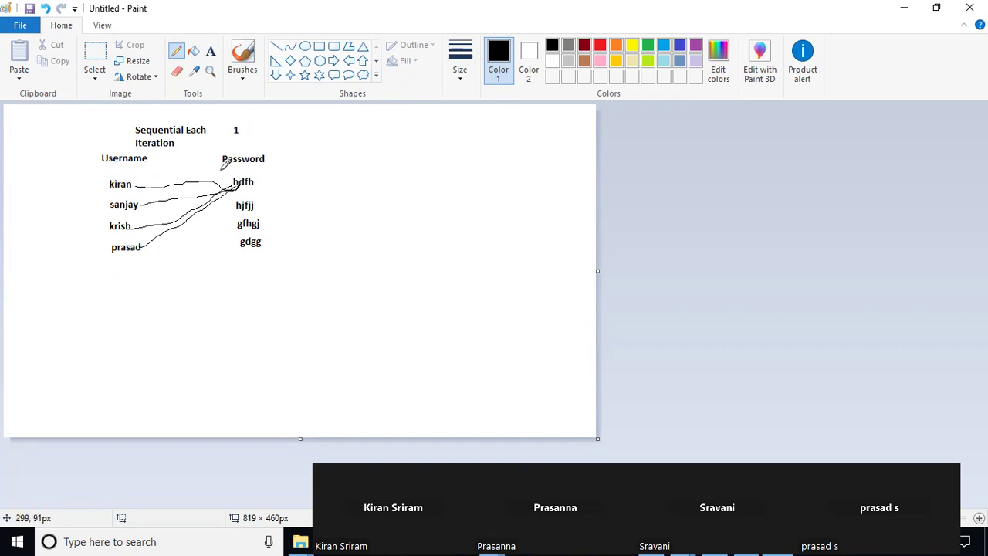
Step: Draw a mark beside the first password and pencil lines from each of the four usernames to the second password, labelled II
drag(220, 175, 232, 173)
drag(135, 186, 234, 209)
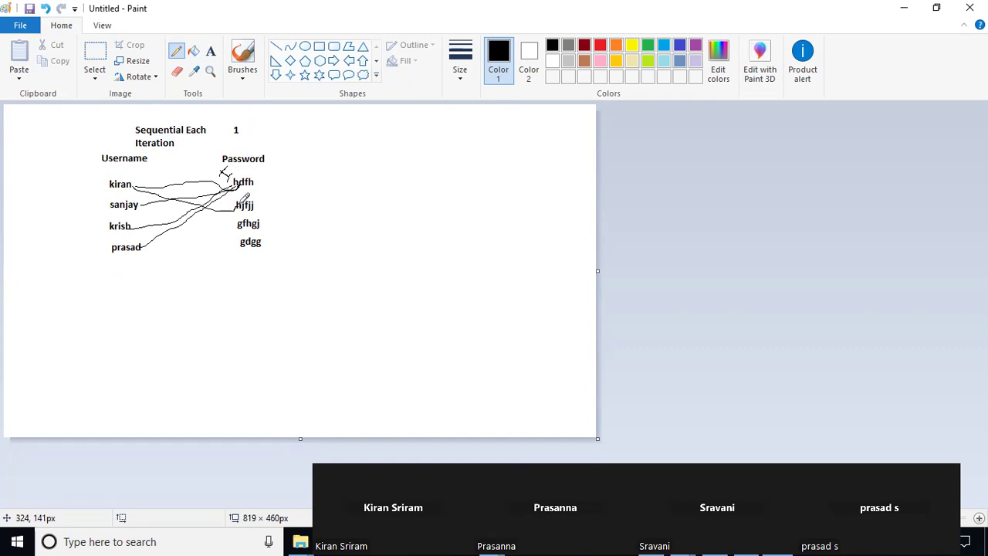
drag(135, 186, 240, 210)
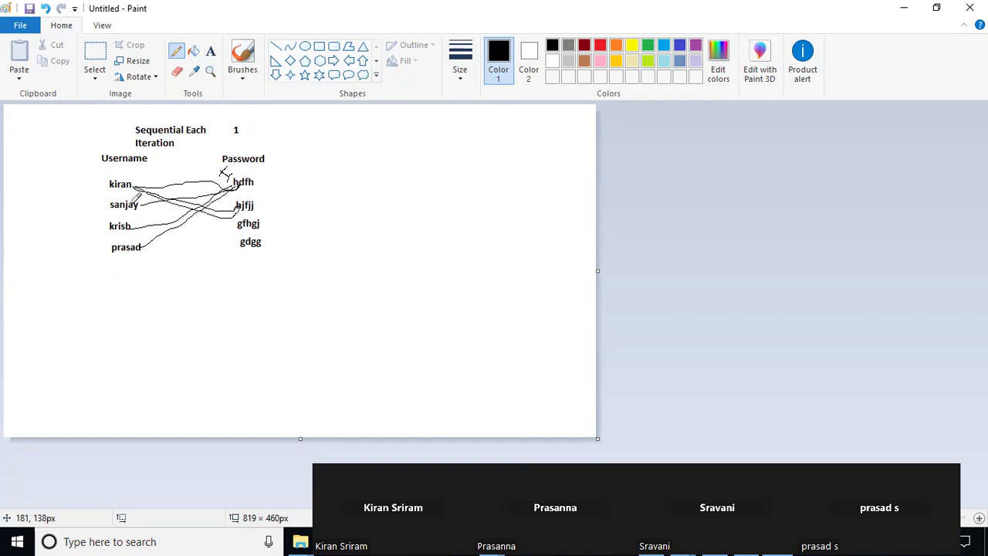
drag(136, 205, 200, 214)
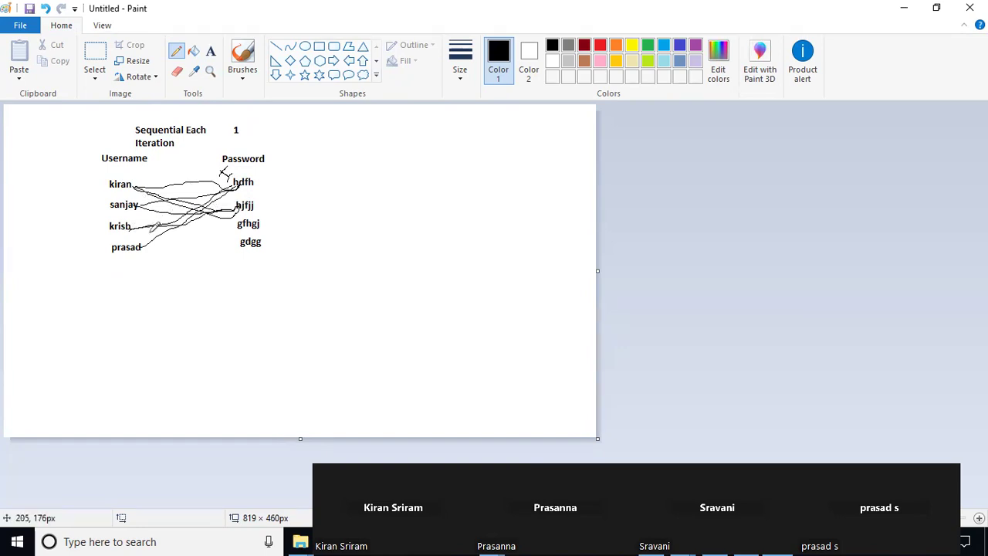
mouse_move(137, 247)
mouse_down()
mouse_move(229, 206)
mouse_move(286, 212)
mouse_move(286, 199)
mouse_move(291, 207)
mouse_up()
Step: Draw pencil lines from all four usernames to the third password, labelled III, and one line from the first username to the fourth password
mouse_move(128, 185)
mouse_down()
mouse_move(216, 211)
mouse_move(230, 232)
mouse_up()
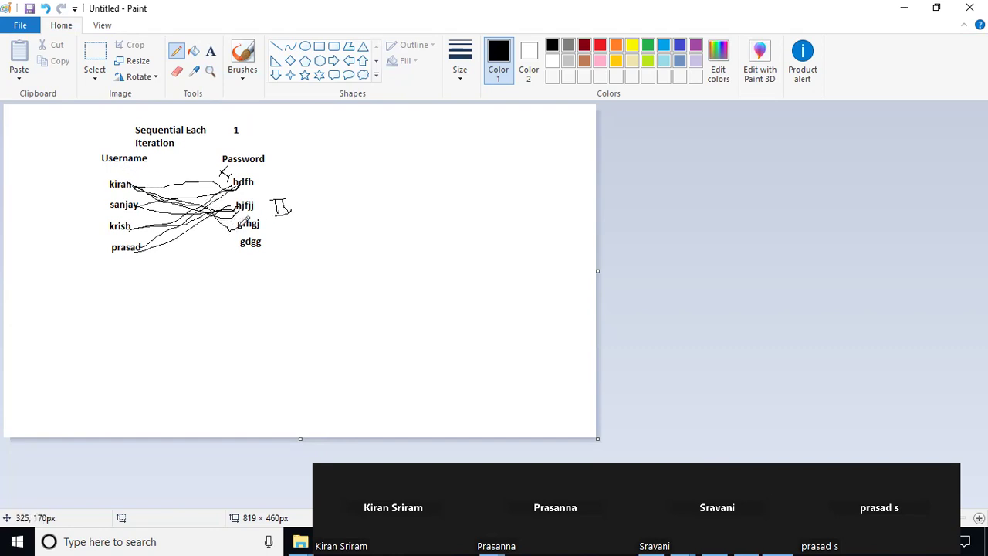
drag(135, 205, 237, 226)
drag(131, 226, 240, 222)
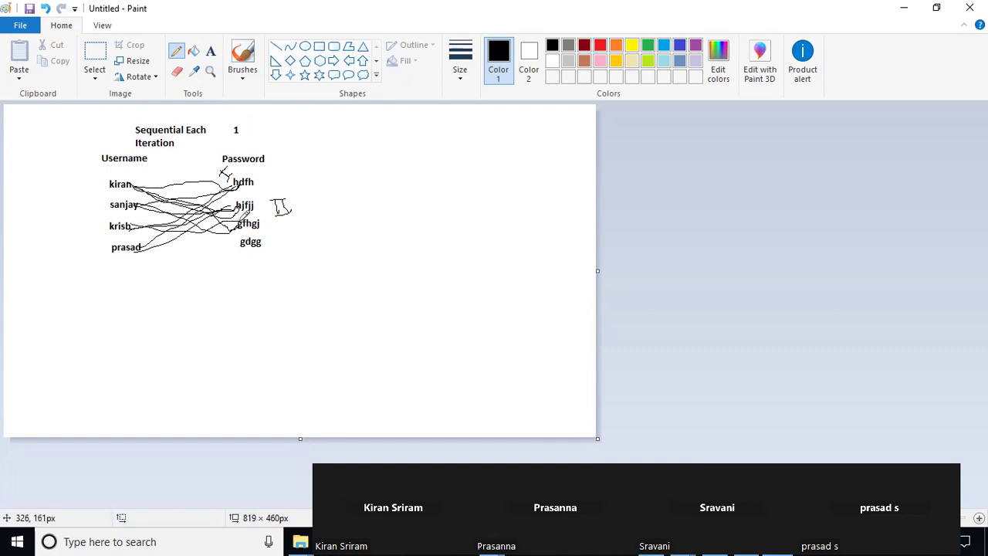
mouse_move(129, 253)
mouse_down()
mouse_move(235, 226)
mouse_move(302, 240)
mouse_up()
drag(134, 189, 258, 253)
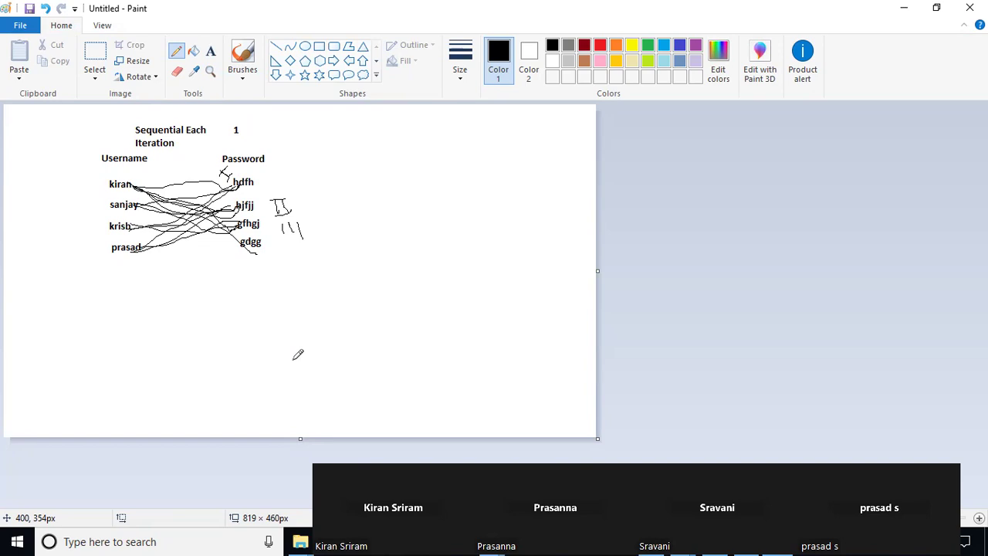
click(305, 227)
Step: Undo all the pencil lines and handwritten marks, back to the plain title and the two text columns
key(ctrl+z)
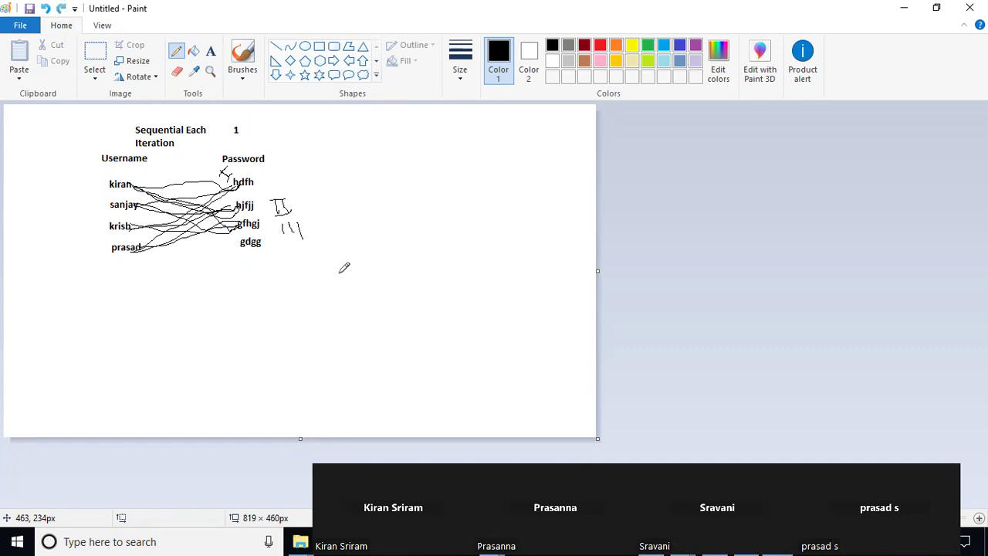
key(ctrl+z)
key(ctrl+z)
key(ctrl+z)
key(ctrl+z)
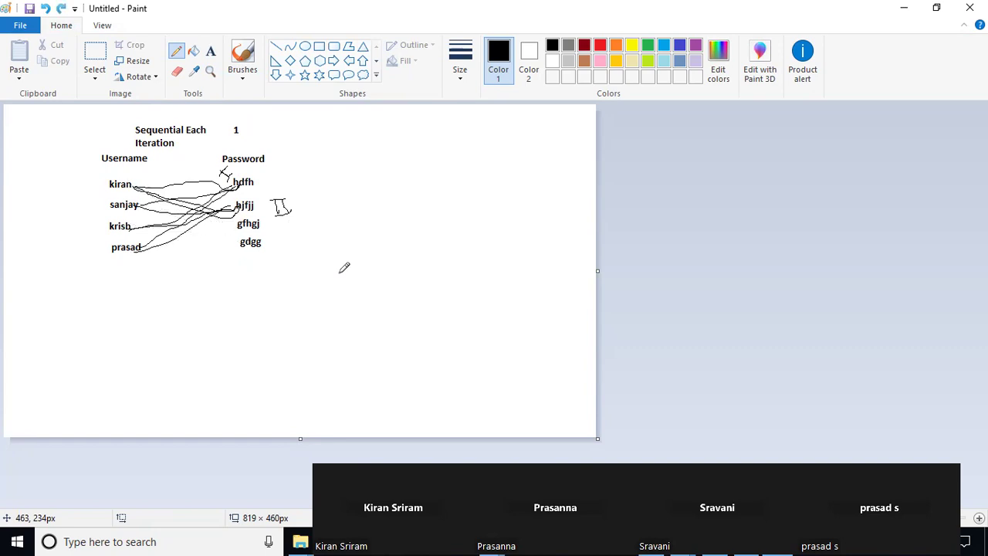
key(ctrl+z)
key(ctrl+z)
key(ctrl+z)
key(ctrl+z)
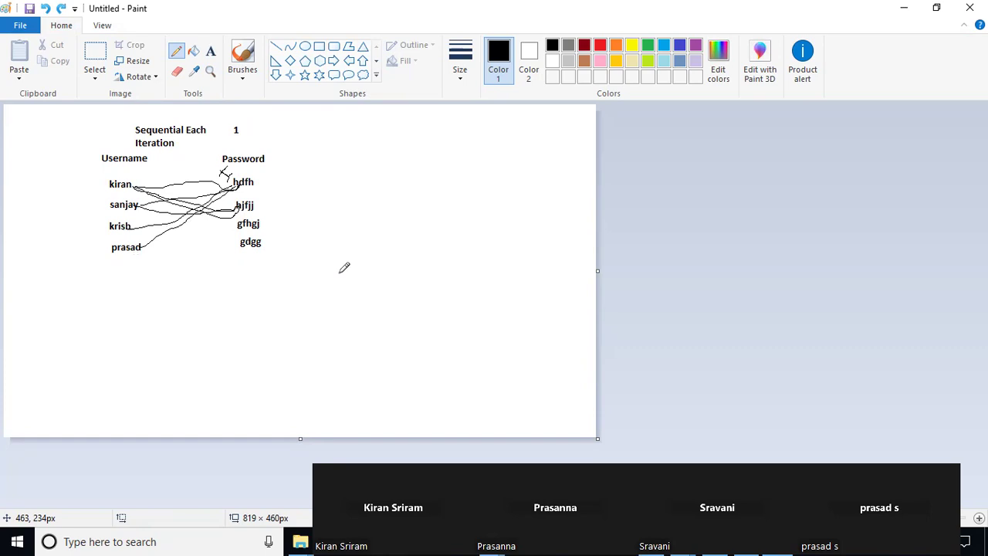
key(ctrl+z)
key(ctrl+z)
key(ctrl+z)
key(ctrl+z)
key(ctrl+z)
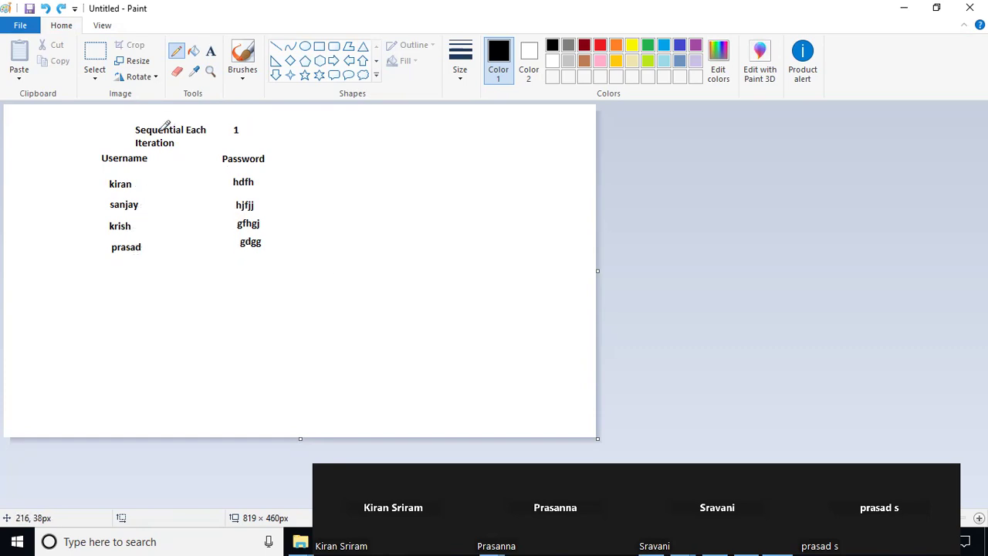
click(210, 51)
click(170, 129)
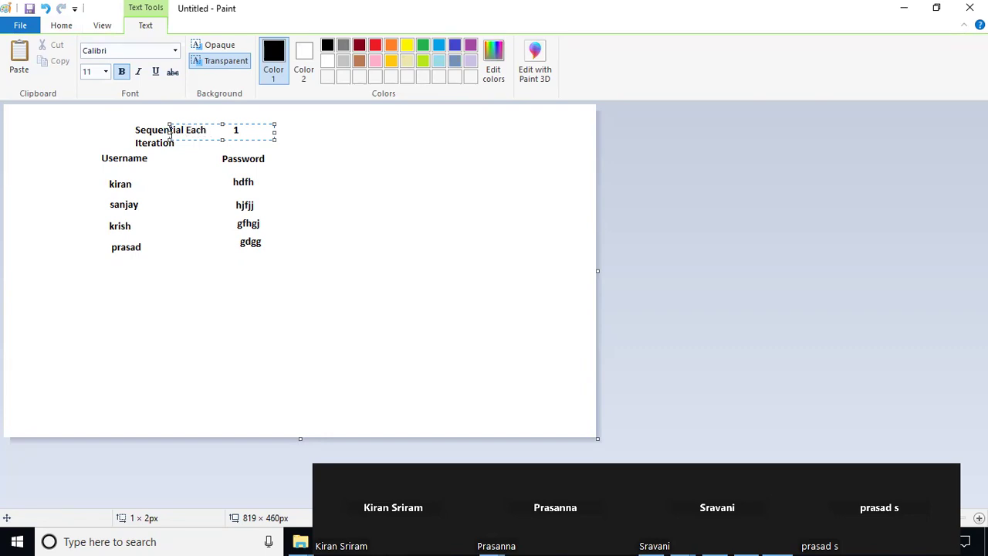
click(308, 139)
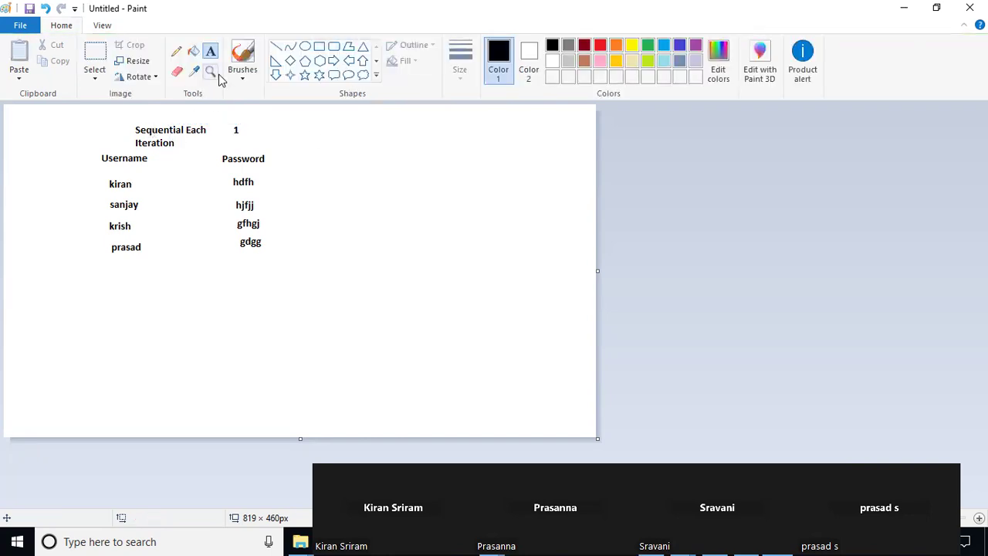
Step: Erase the word "Sequential" from the title and write "Random" in its place
click(178, 72)
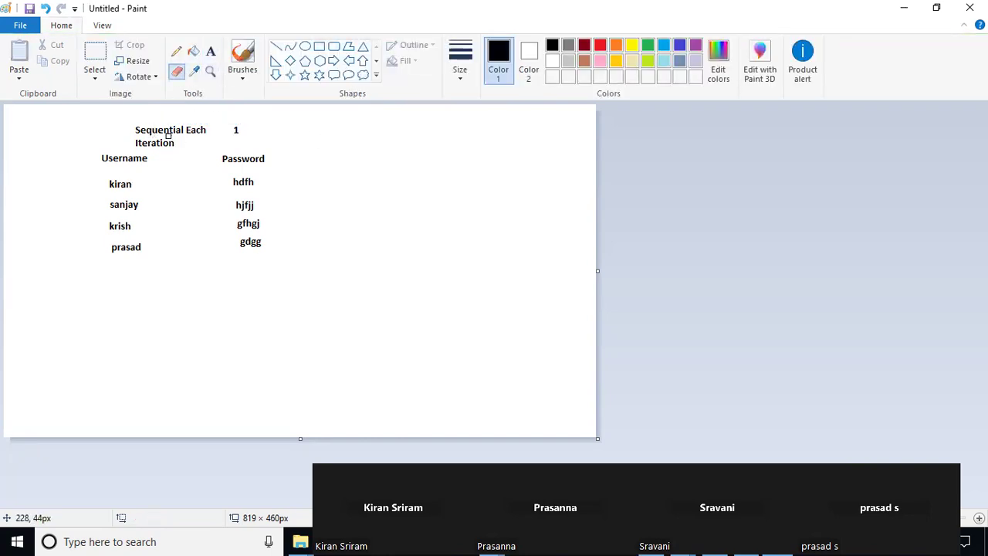
mouse_move(182, 129)
mouse_down()
mouse_move(139, 129)
mouse_move(179, 133)
mouse_move(155, 135)
mouse_up()
click(176, 51)
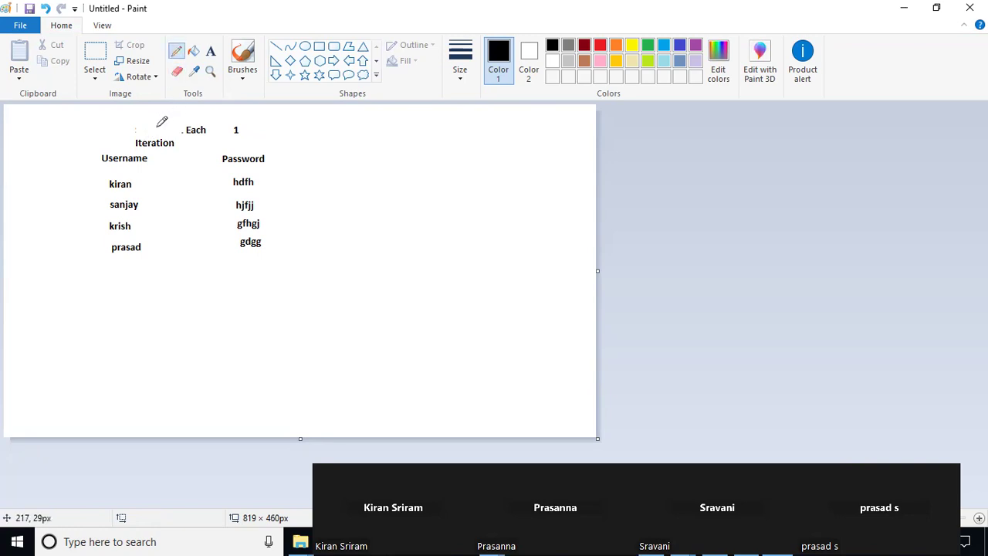
click(211, 51)
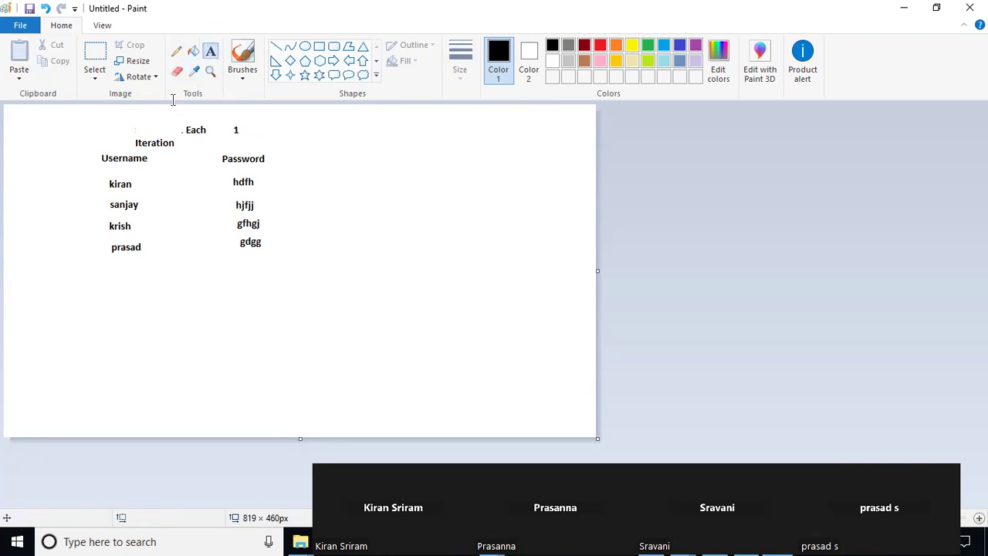
click(148, 128)
text(Random)
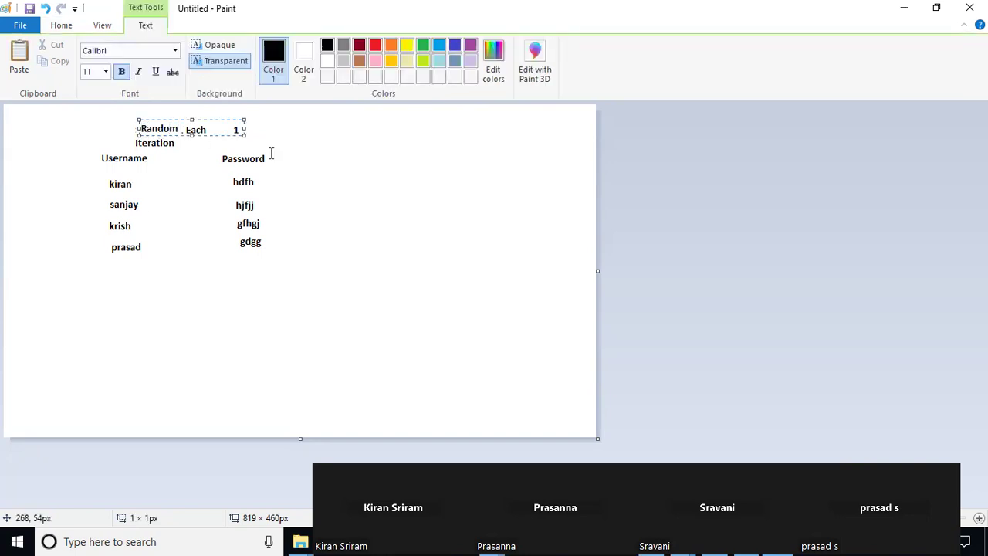
click(366, 146)
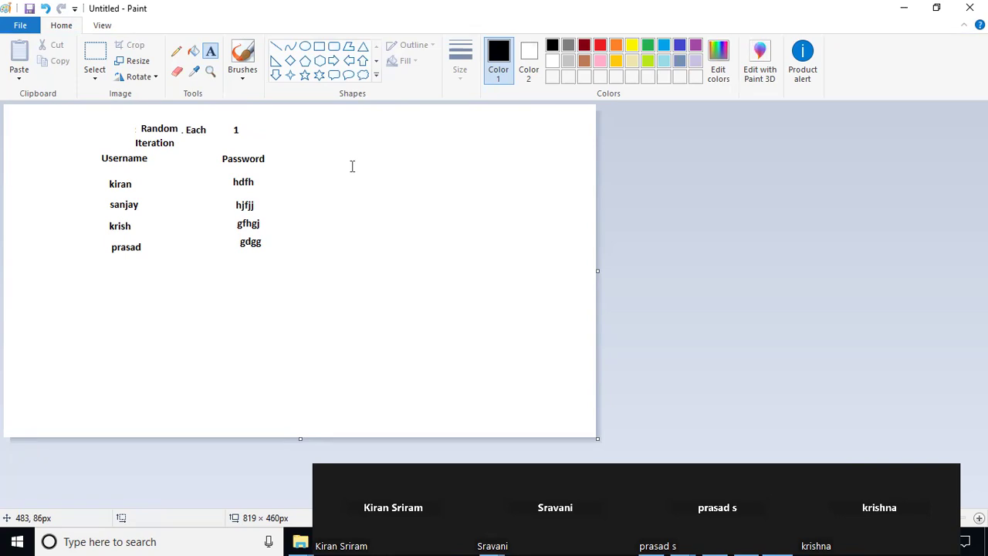
Step: Connect the four usernames to passwords in random order with pencil lines, adding second lines from the first two usernames to the last two passwords
click(176, 51)
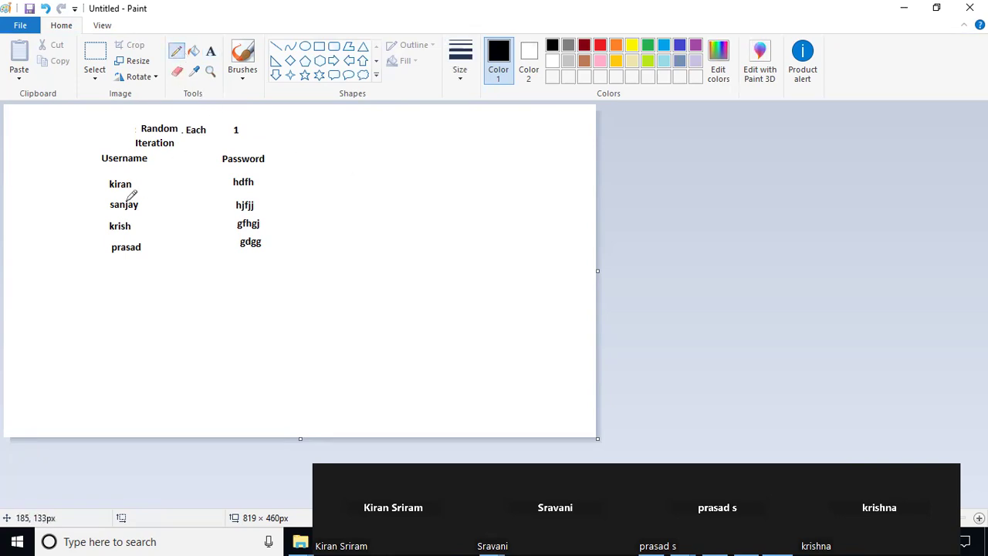
drag(132, 188, 243, 208)
drag(136, 207, 237, 179)
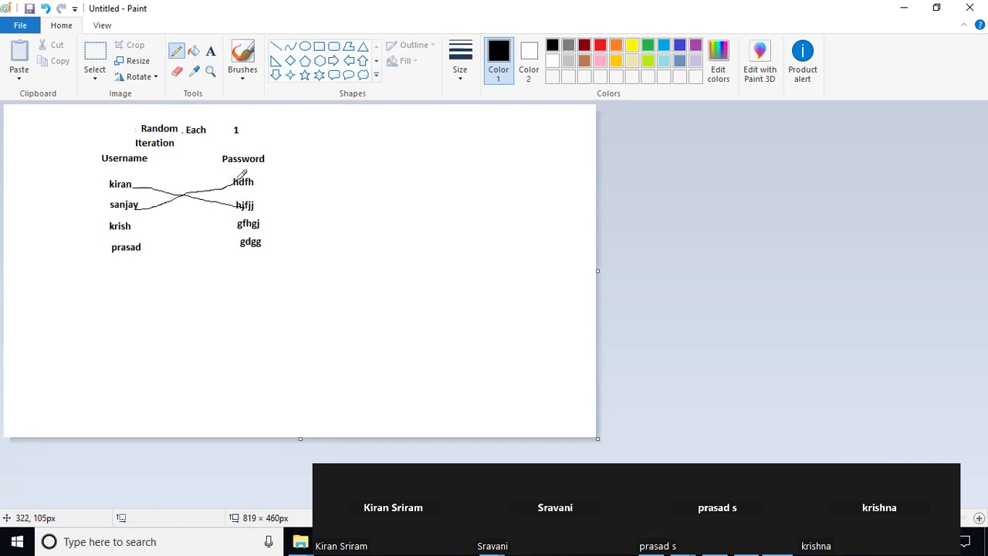
drag(132, 227, 237, 179)
mouse_move(145, 249)
mouse_down()
mouse_move(244, 193)
mouse_move(239, 204)
mouse_up()
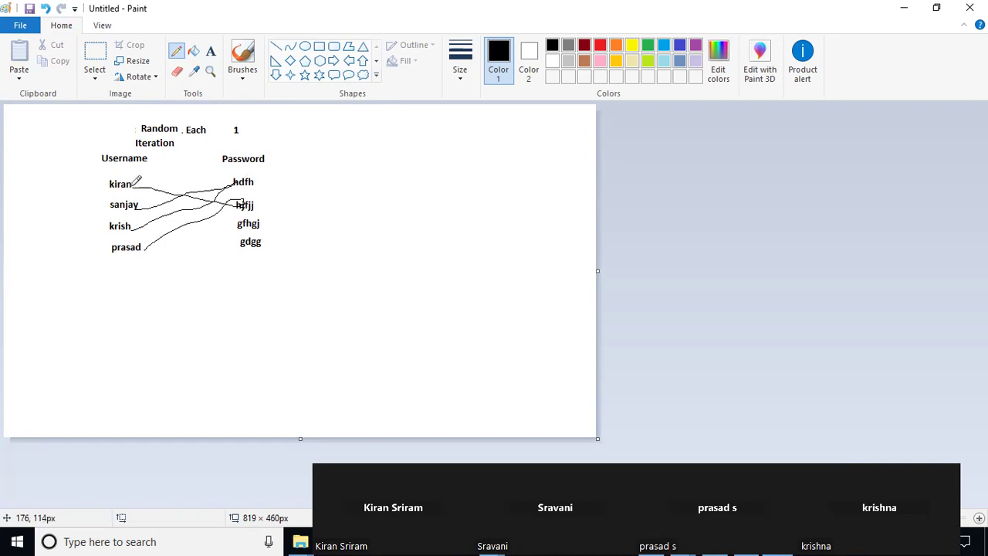
mouse_move(131, 185)
mouse_down()
mouse_move(178, 191)
mouse_move(231, 230)
mouse_up()
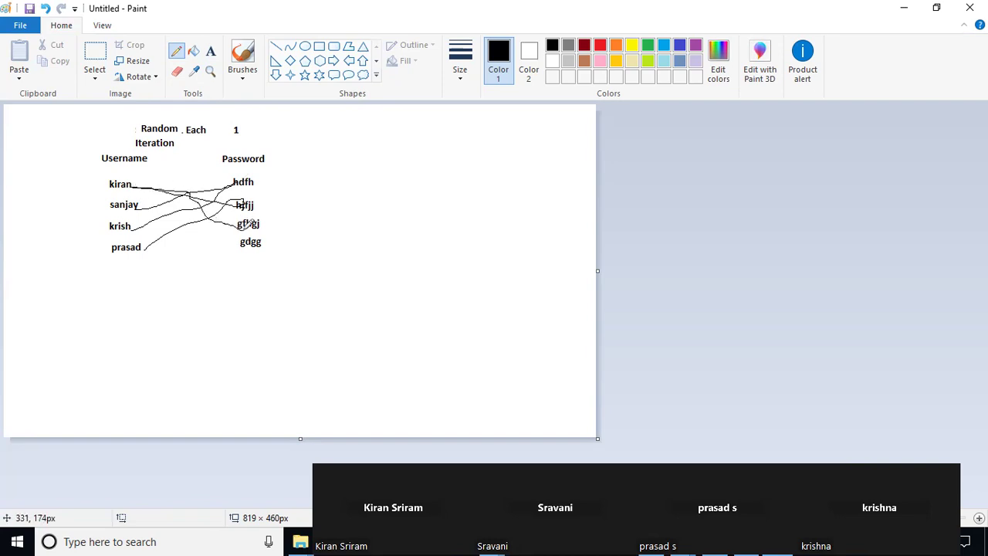
drag(147, 205, 240, 248)
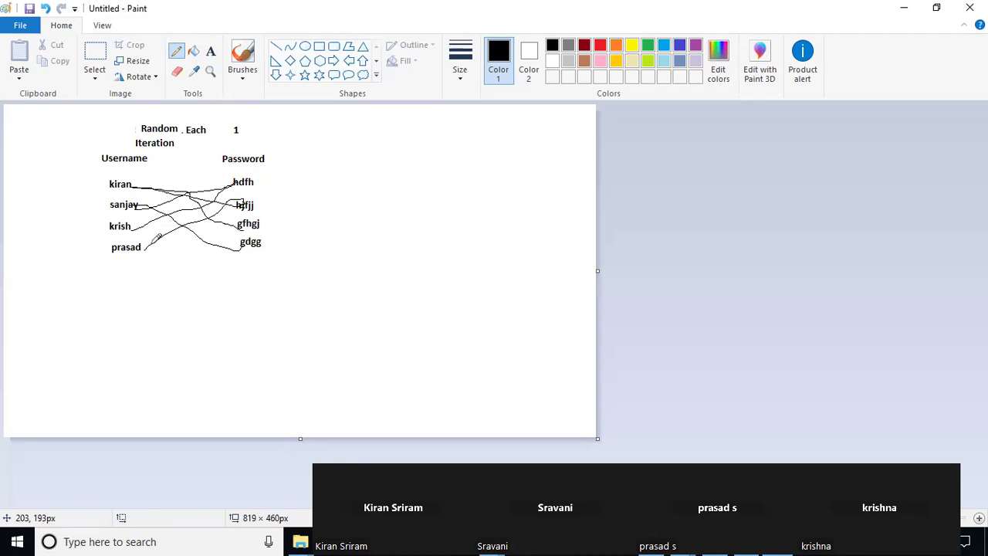
Step: Erase the word "Random" from the title and write "Unique" in its place
click(178, 71)
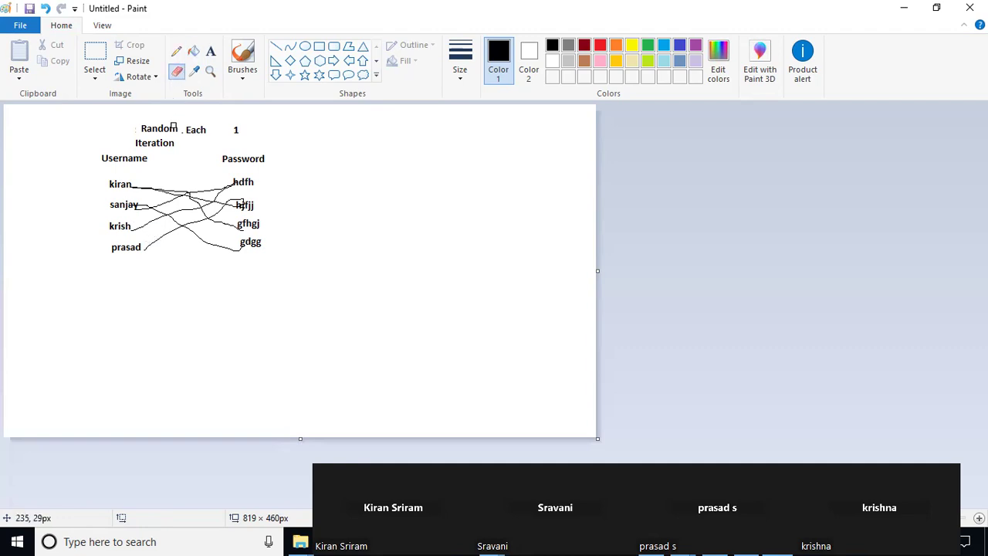
drag(177, 128, 142, 129)
click(176, 51)
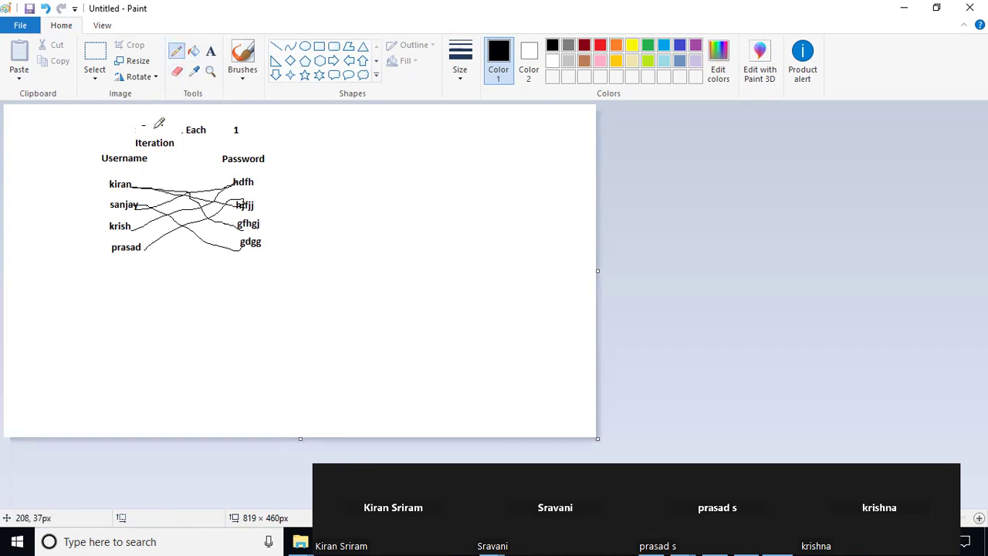
click(211, 50)
click(140, 130)
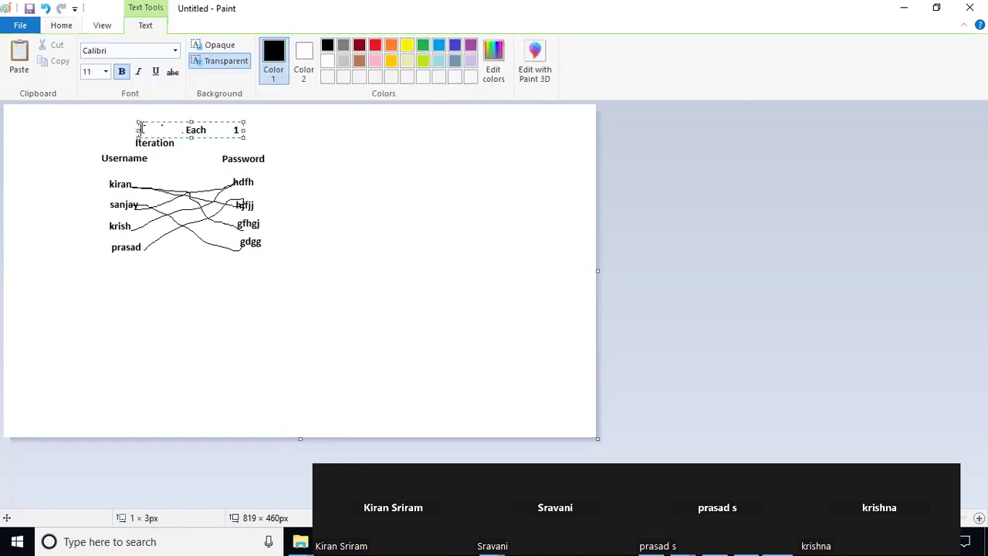
text(Unique)
click(422, 258)
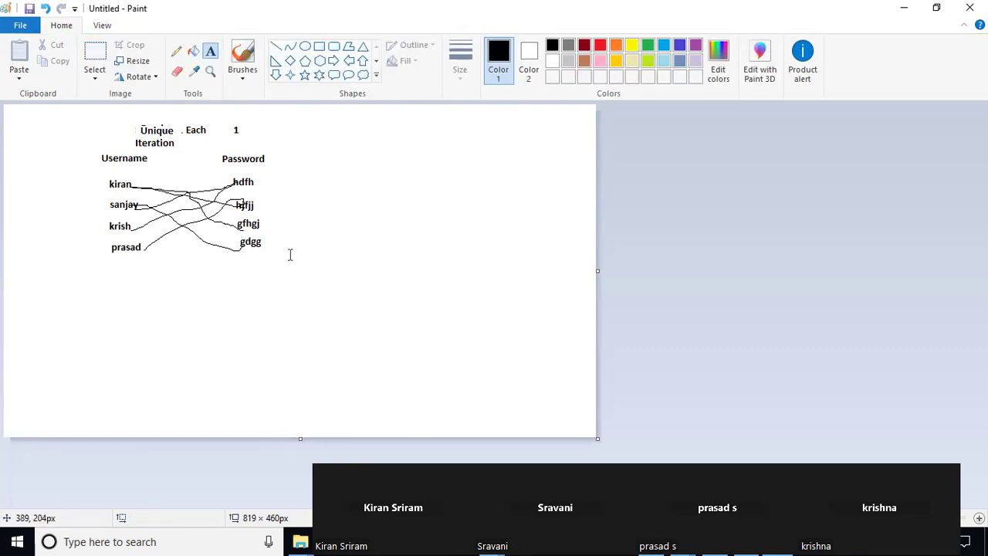
Step: Erase the crossing pencil lines between the Username and Password columns
click(240, 247)
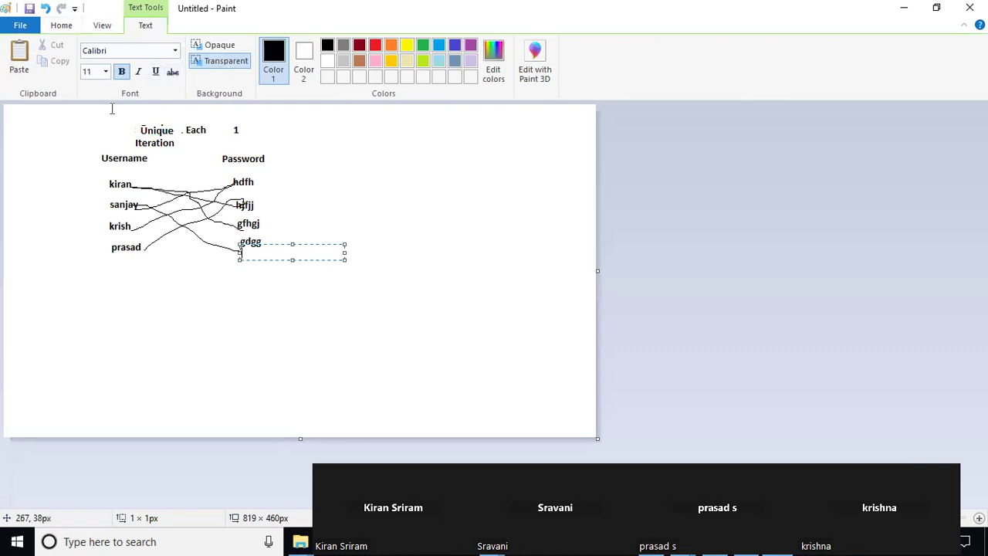
click(58, 27)
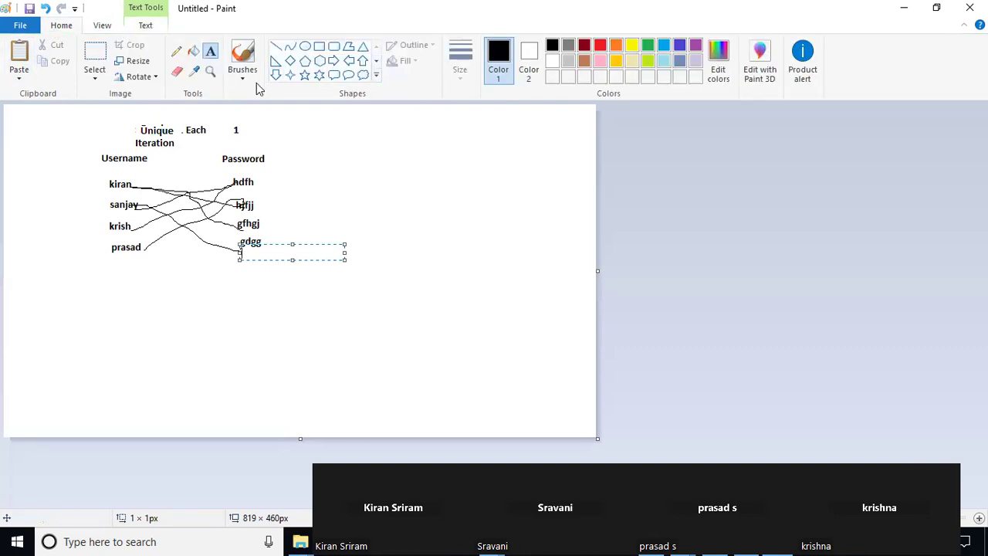
click(177, 71)
mouse_move(177, 214)
mouse_down()
mouse_move(178, 181)
mouse_move(189, 223)
mouse_move(224, 184)
mouse_up()
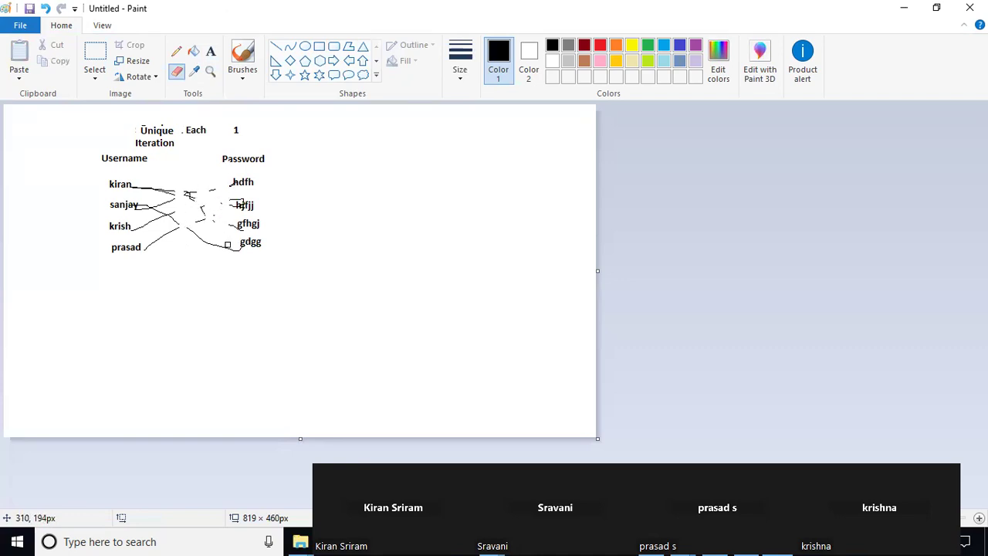
mouse_move(171, 230)
mouse_down()
mouse_move(155, 247)
mouse_move(143, 222)
mouse_move(132, 234)
mouse_move(159, 203)
mouse_move(142, 207)
mouse_move(192, 193)
mouse_move(197, 248)
mouse_move(165, 204)
mouse_up()
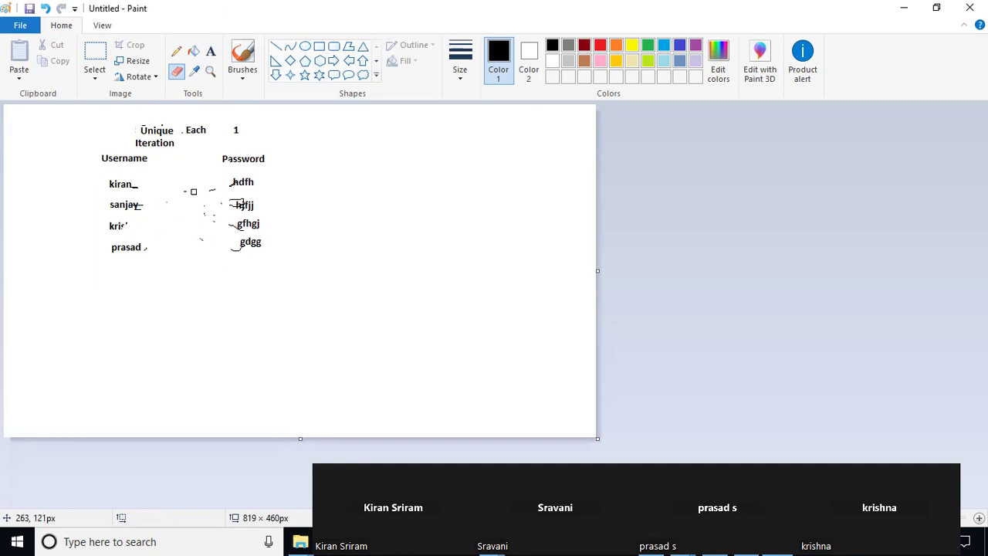
mouse_move(181, 195)
mouse_down()
mouse_move(168, 201)
mouse_move(216, 188)
mouse_move(187, 189)
mouse_up()
drag(225, 242, 243, 254)
Step: Draw four pencil lines, each connecting one username to the password in the same row
click(176, 51)
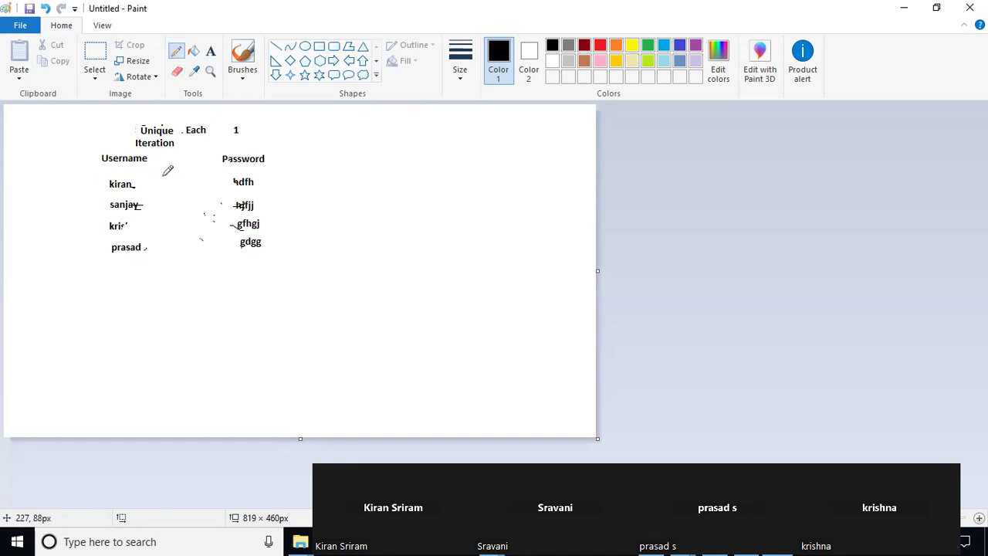
drag(137, 186, 241, 184)
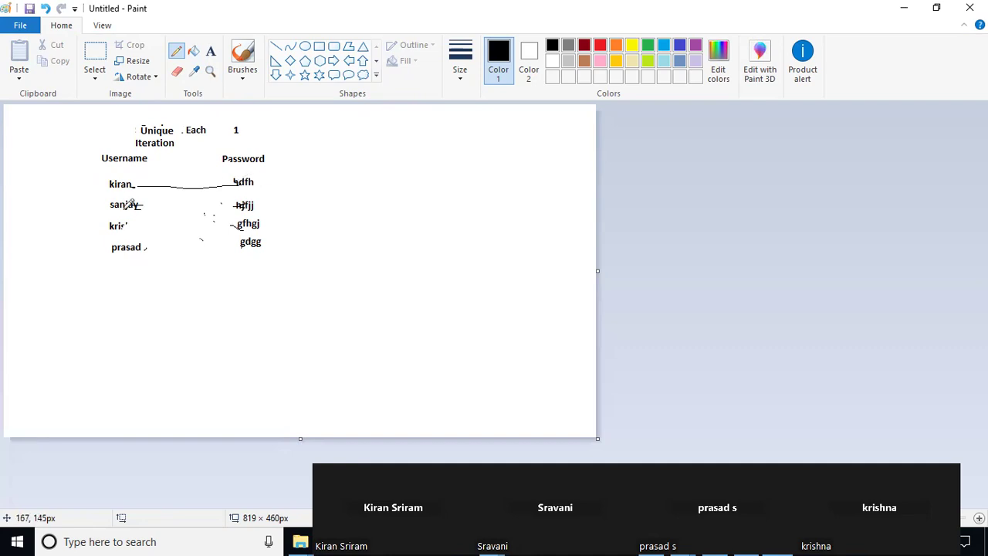
drag(145, 207, 250, 205)
drag(128, 224, 241, 224)
drag(143, 248, 246, 242)
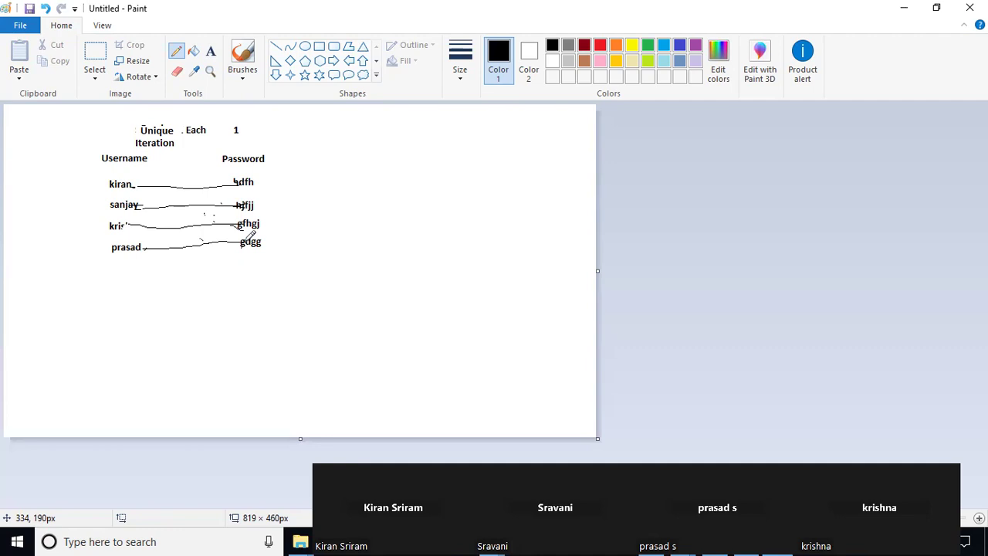
Step: Switch back to LoadRunner and close the parameter simulation for UserName_Param
key(alt+Tab)
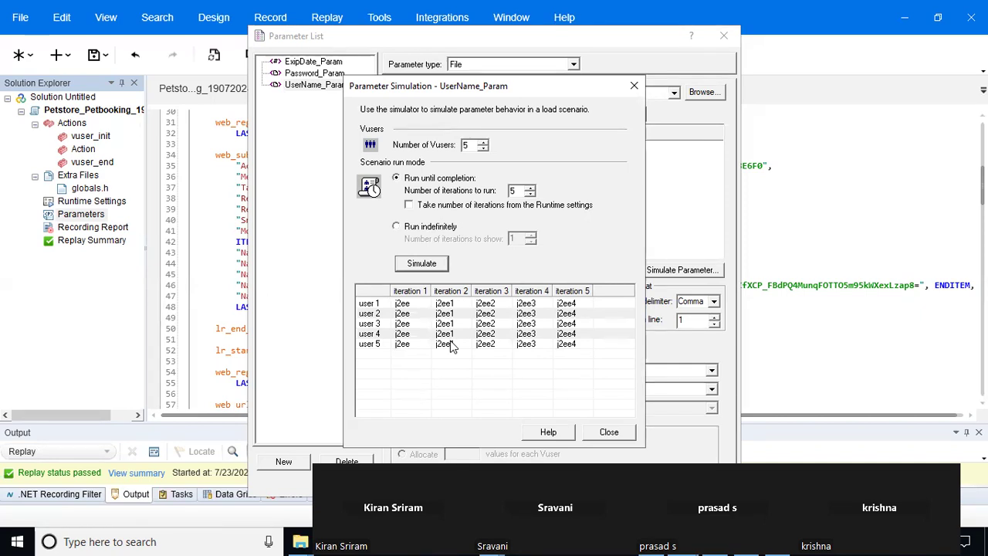
click(609, 436)
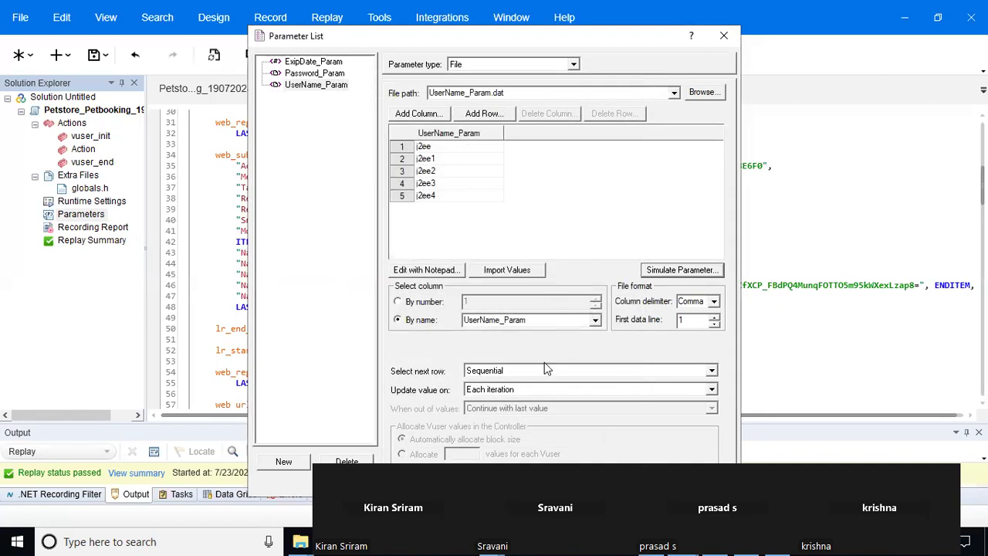
Step: Set UserName_Param's next row selection to Random, simulate it with 5 Vusers and 5 iterations, and close the simulation
click(539, 370)
click(510, 393)
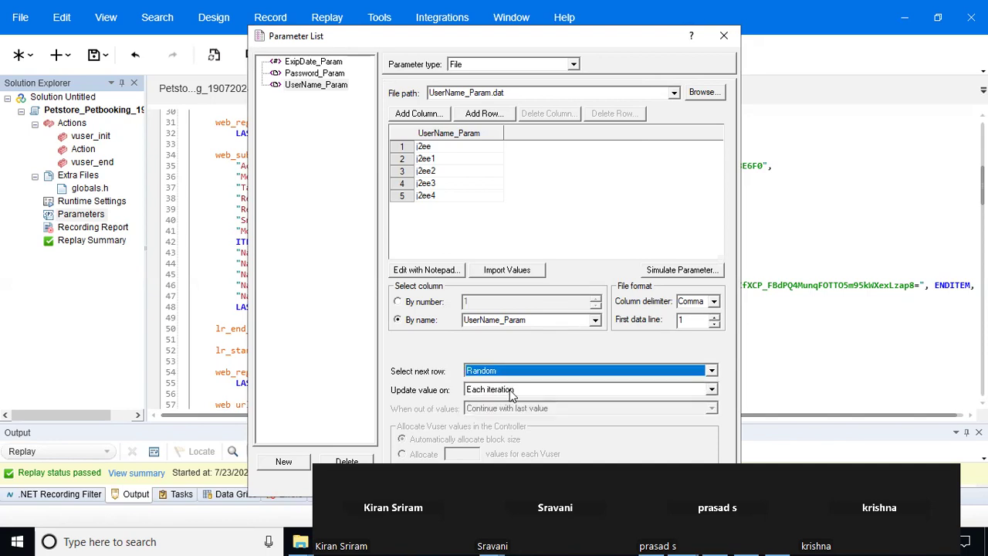
click(703, 270)
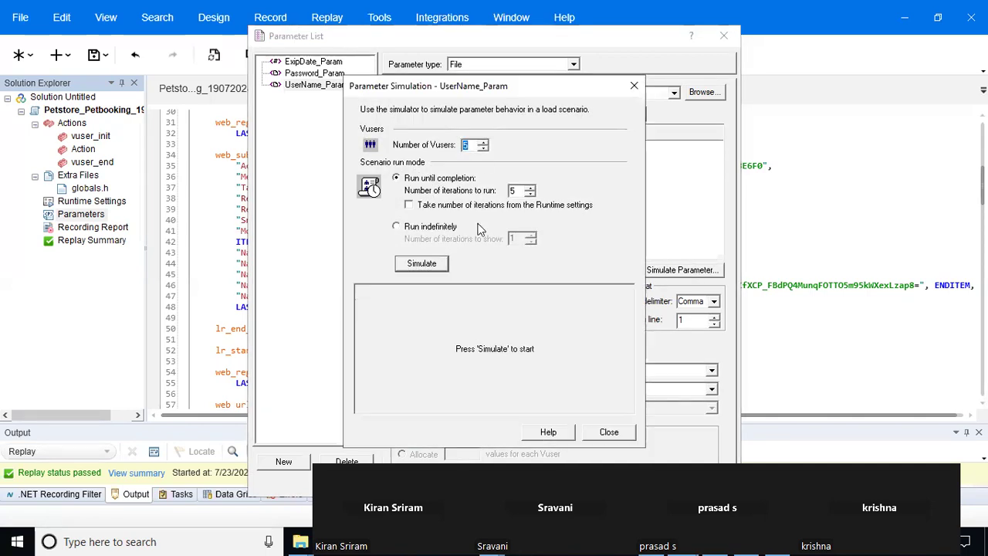
click(422, 264)
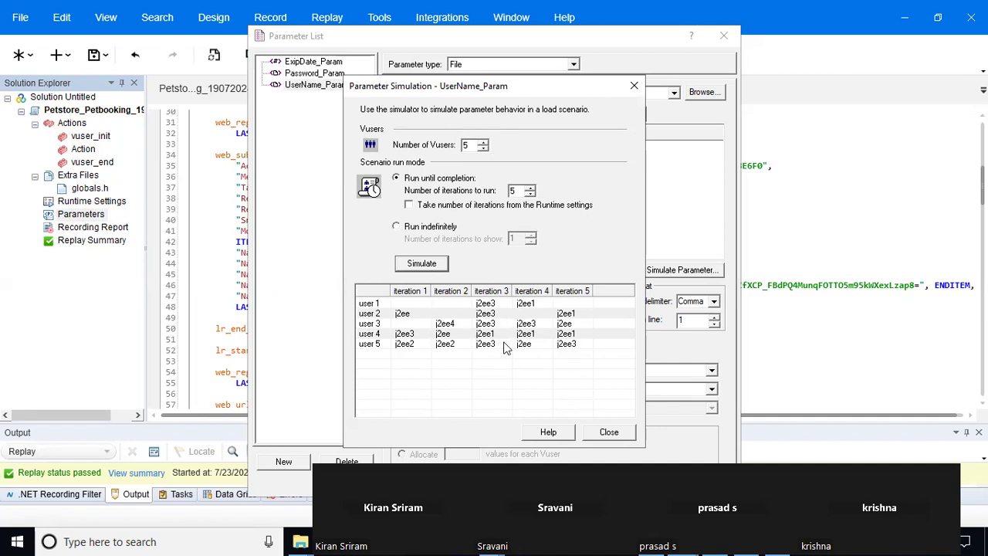
click(615, 437)
Step: Set the next row selection to Unique, simulate UserName_Param with 3 Vusers and 3 iterations, and close the simulation
click(528, 371)
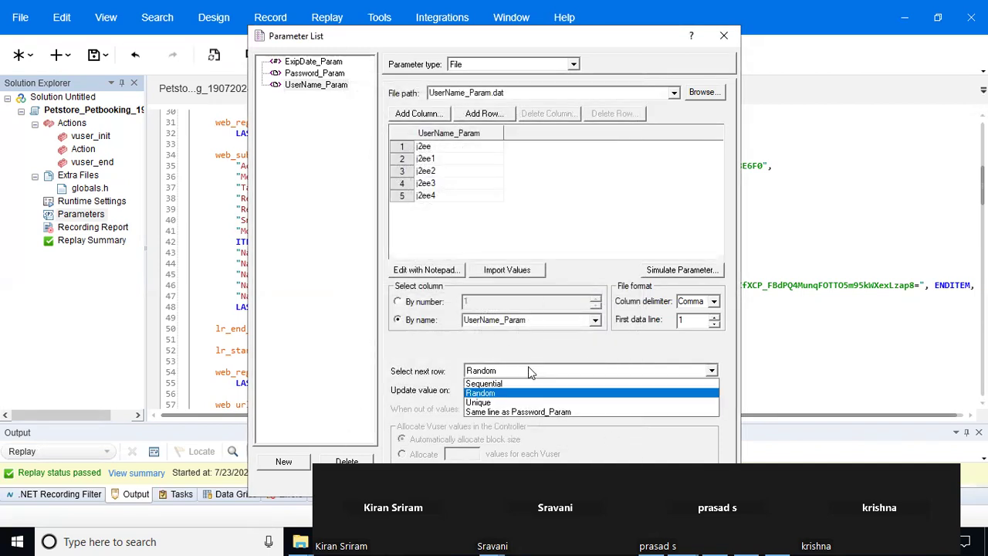
click(500, 398)
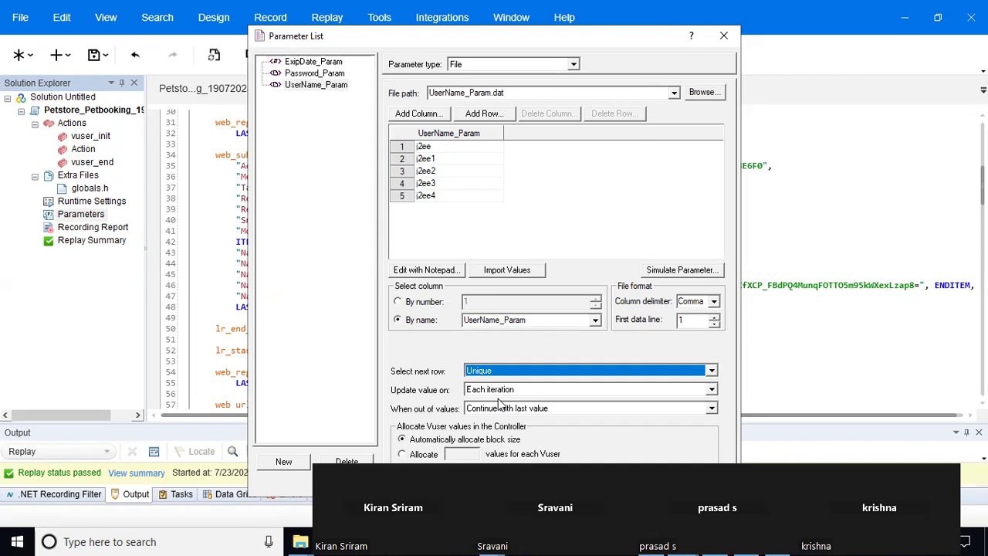
click(690, 274)
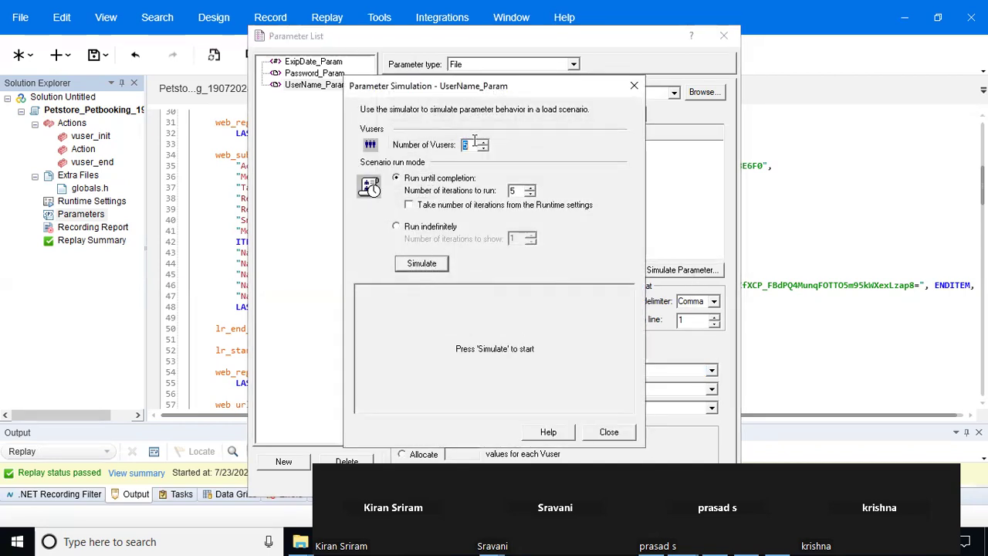
text(3)
drag(518, 190, 499, 187)
text(3)
click(416, 266)
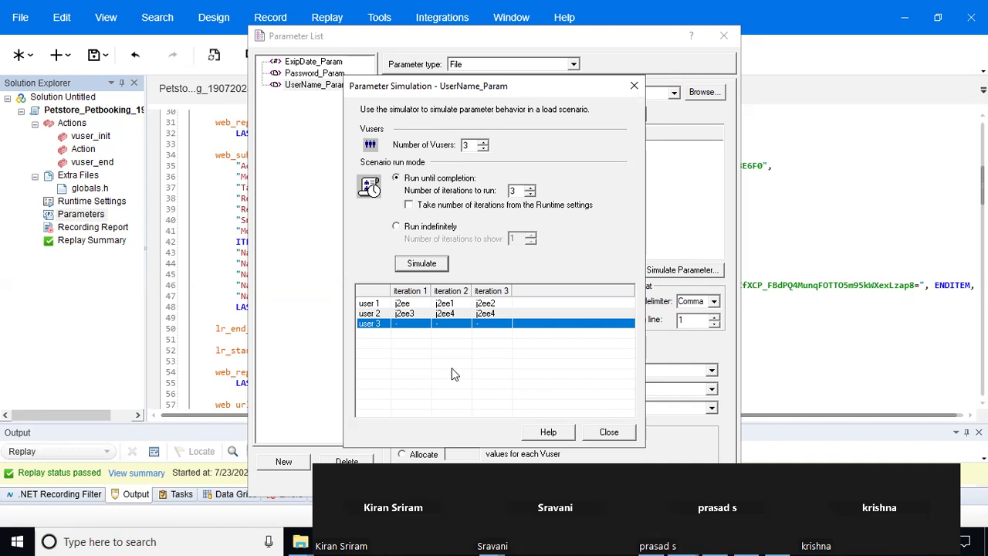
click(614, 436)
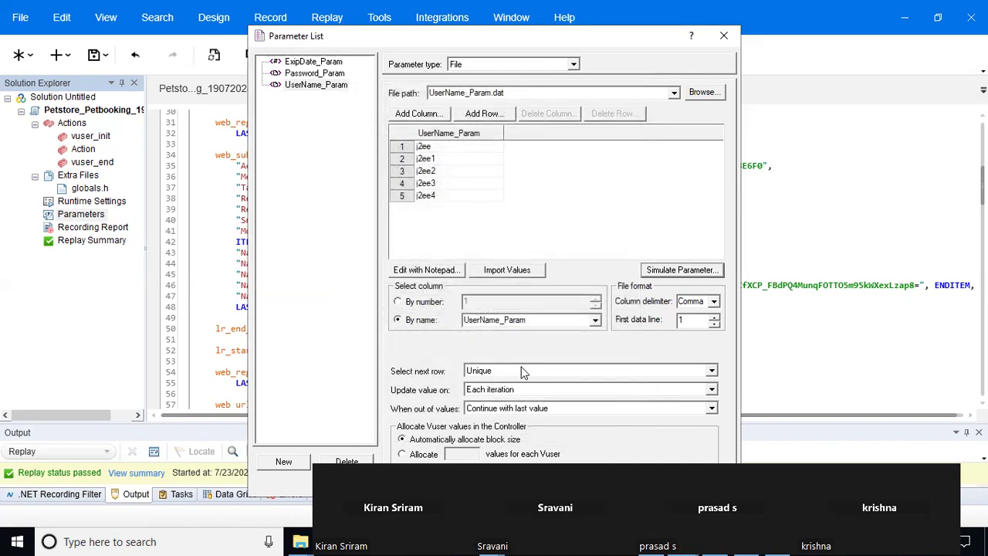
Step: Set UserName_Param to Sequential with Each occurrence and try to simulate the parameter
click(712, 371)
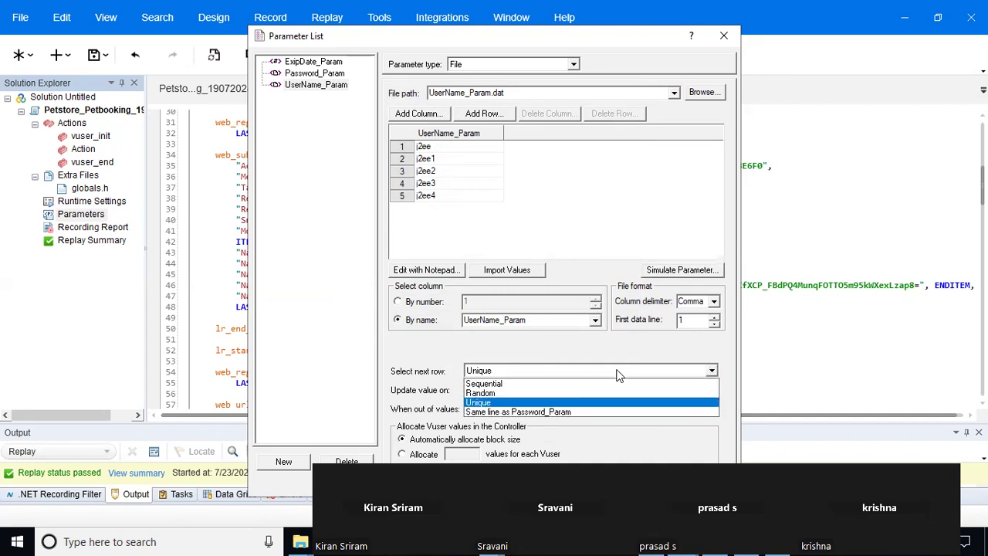
click(538, 379)
click(539, 383)
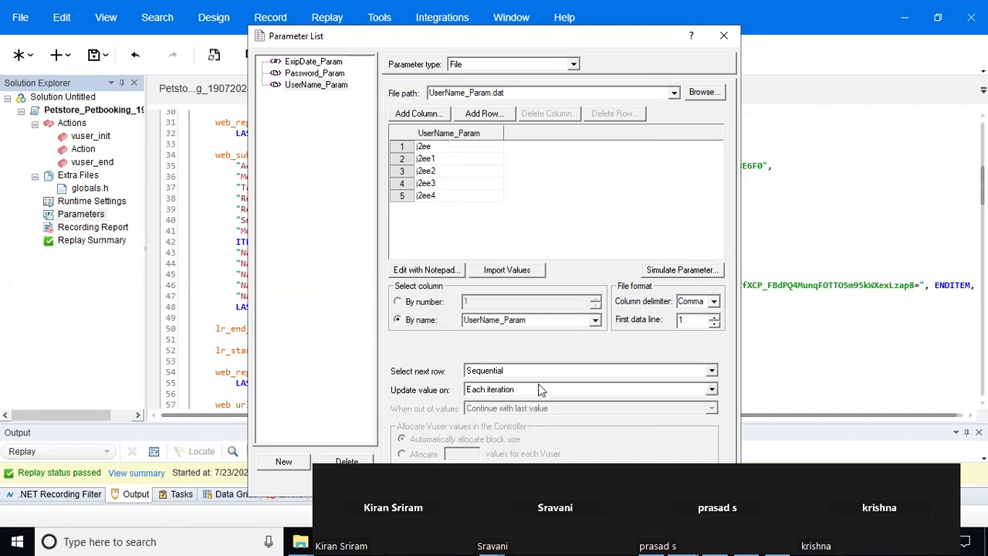
click(529, 410)
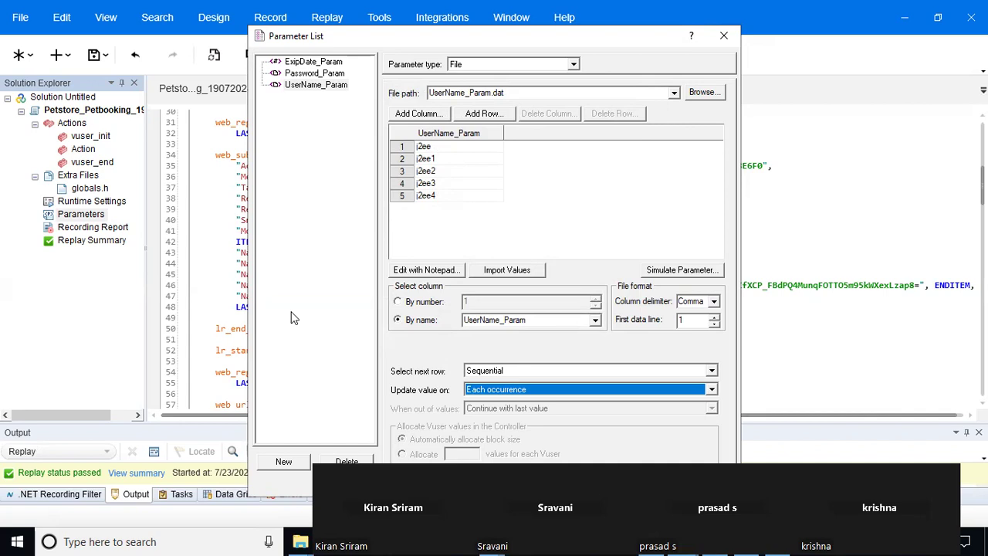
click(683, 276)
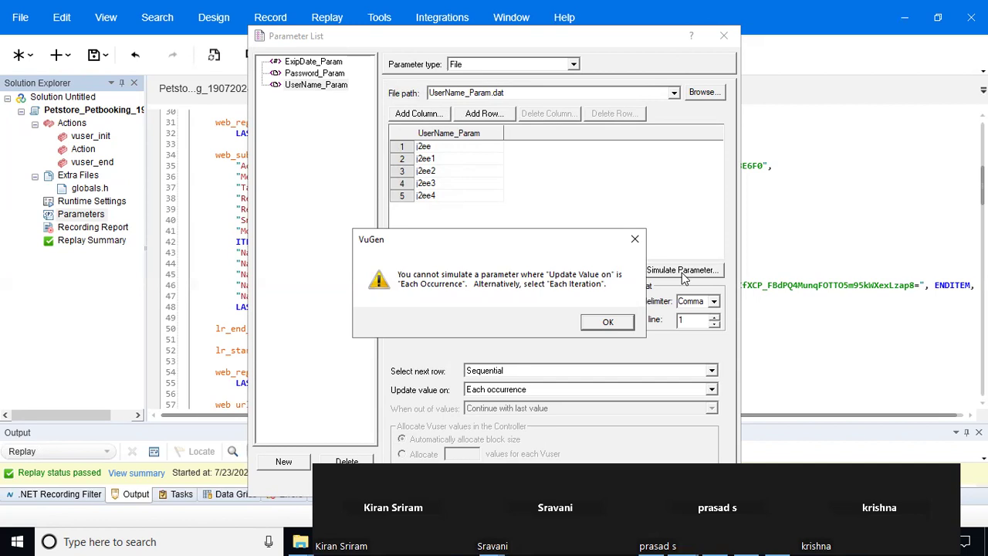
click(636, 241)
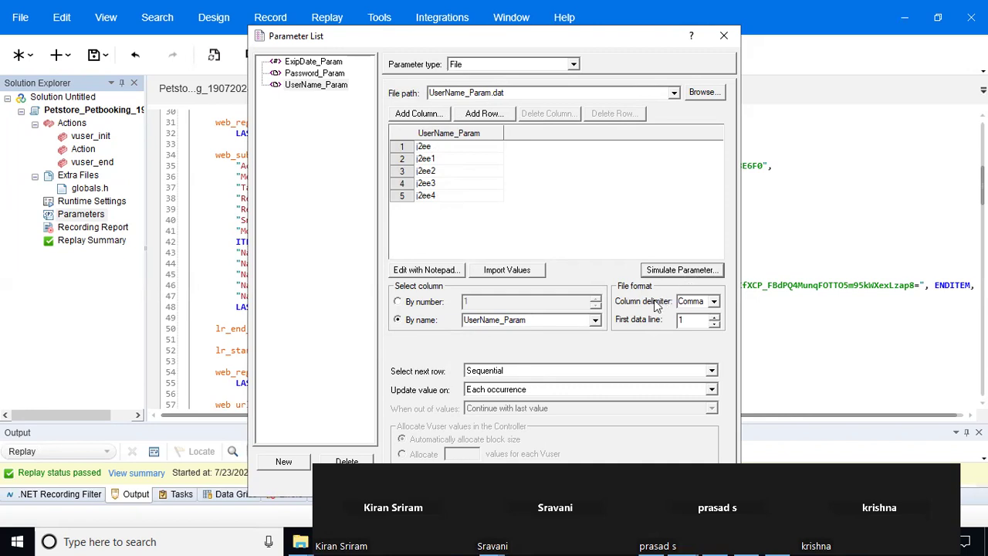
Step: Set UserName_Param's value update to Once and simulate the Sequential selection with 3 Vusers and 3 iterations
click(551, 390)
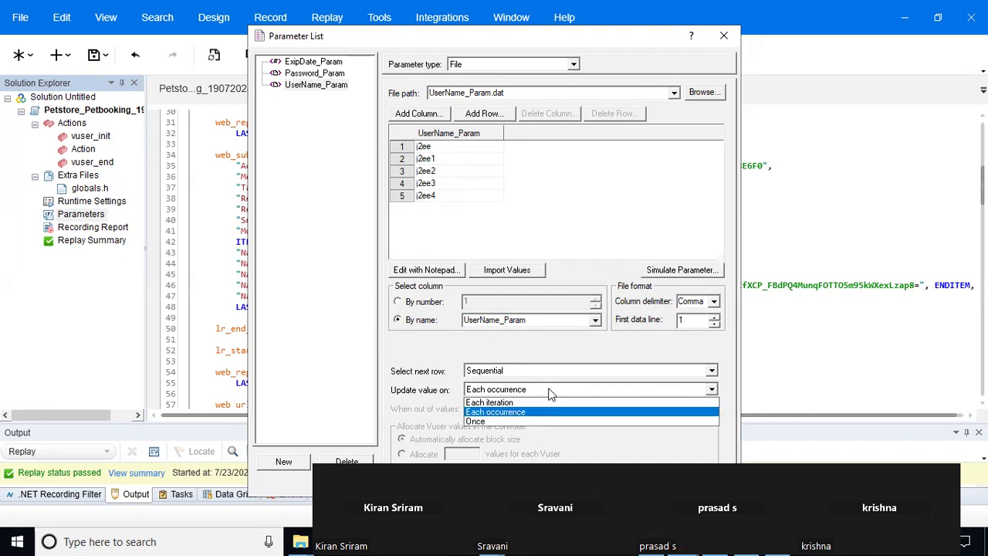
click(501, 413)
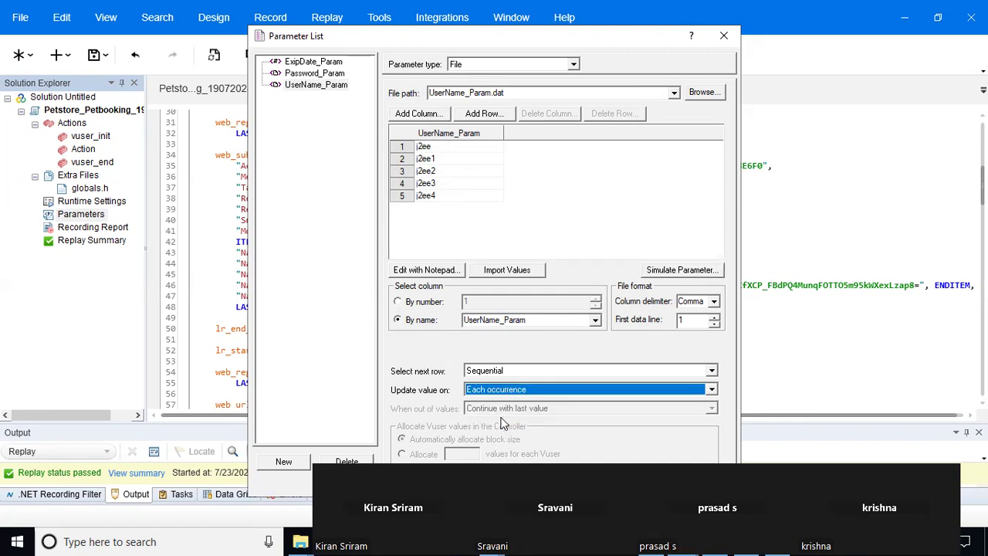
click(536, 390)
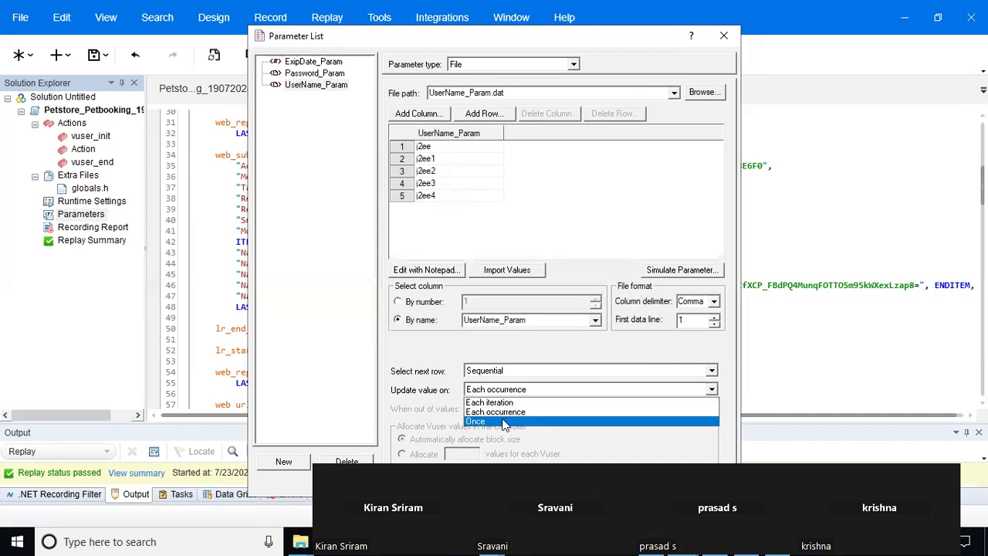
click(503, 421)
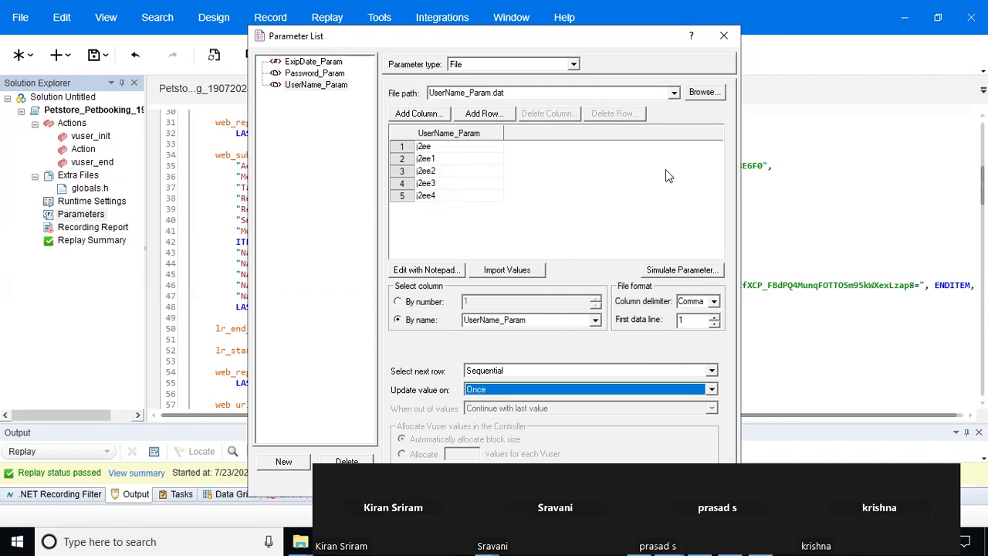
click(675, 275)
click(409, 265)
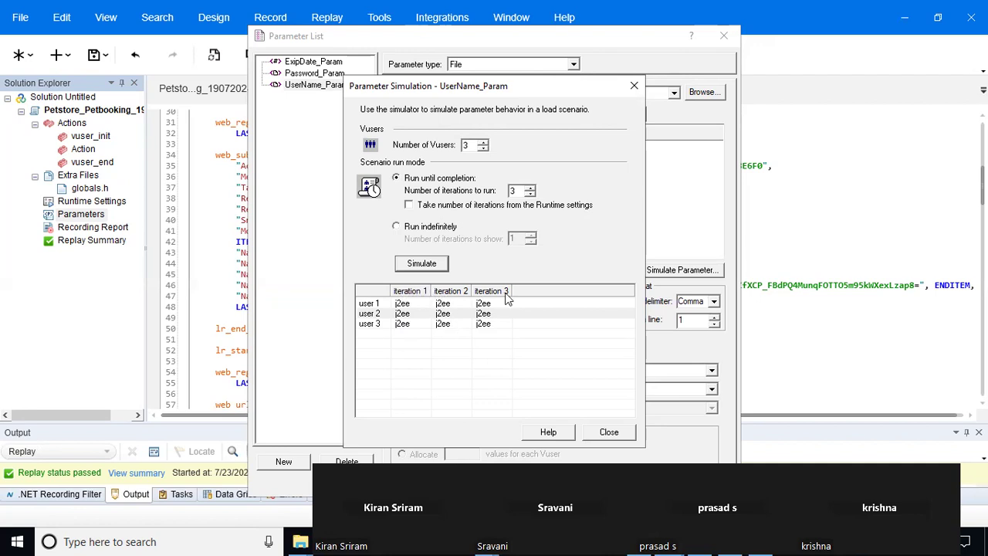
Step: Rerun the Sequential and Once simulation with 5 Vusers and 5 iterations, and close it
double_click(466, 145)
text(5)
drag(518, 192, 484, 184)
text(5)
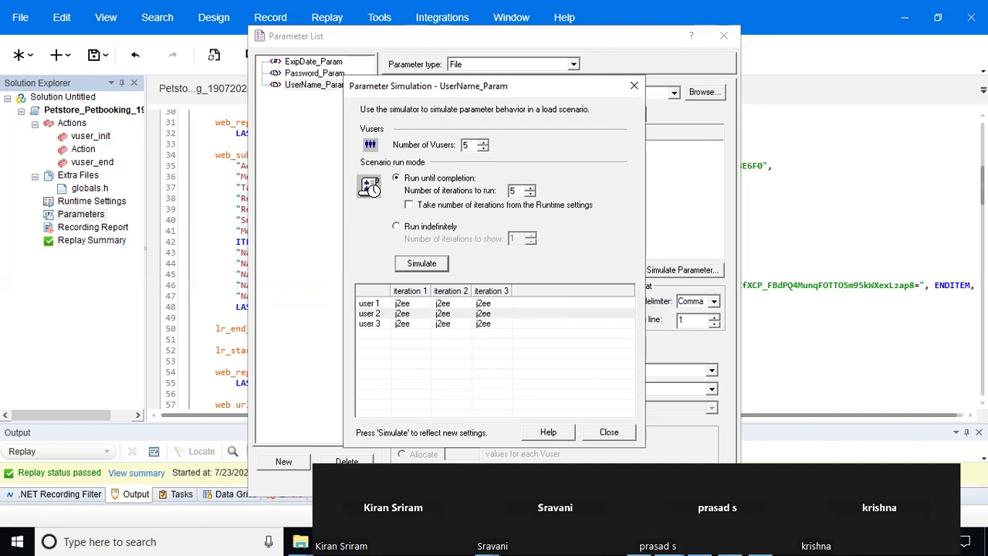
click(415, 265)
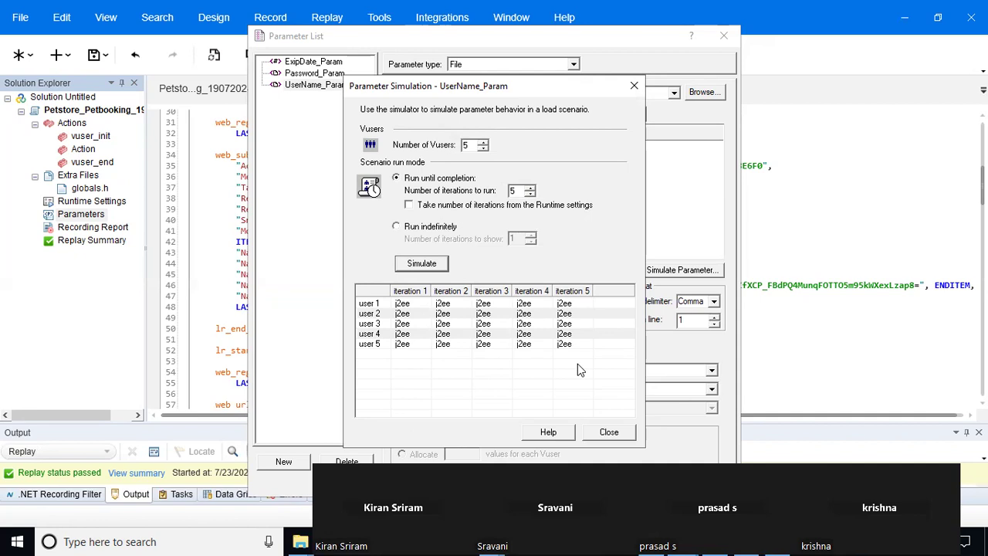
click(610, 433)
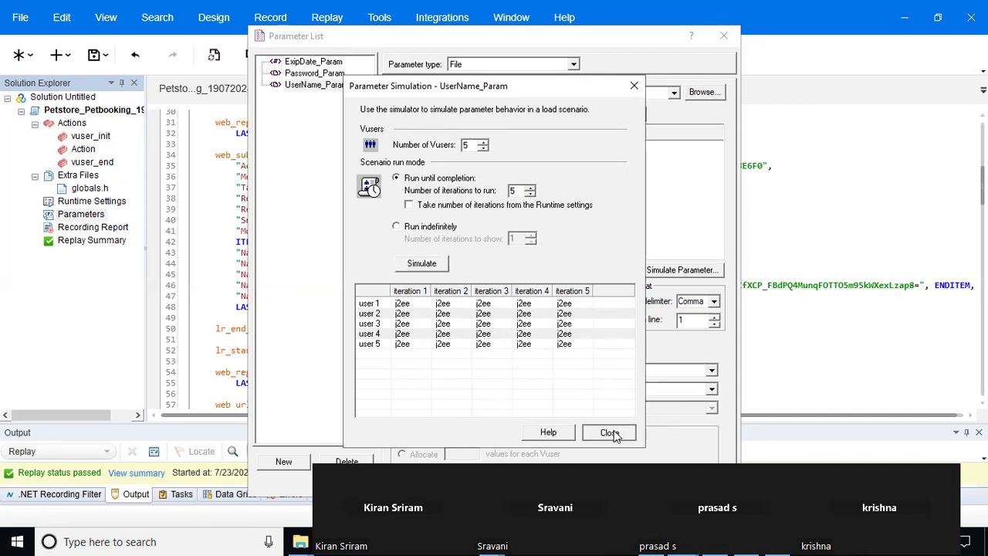
Step: Set the next row selection to Random with Once, simulate UserName_Param for 5 Vusers and 5 iterations, and close the simulation
click(518, 370)
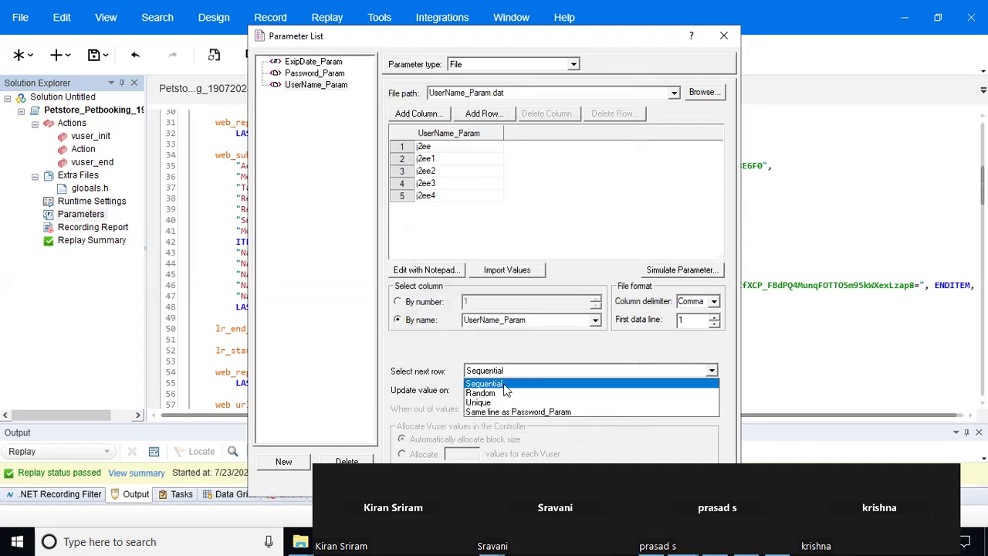
click(503, 392)
click(683, 271)
click(422, 265)
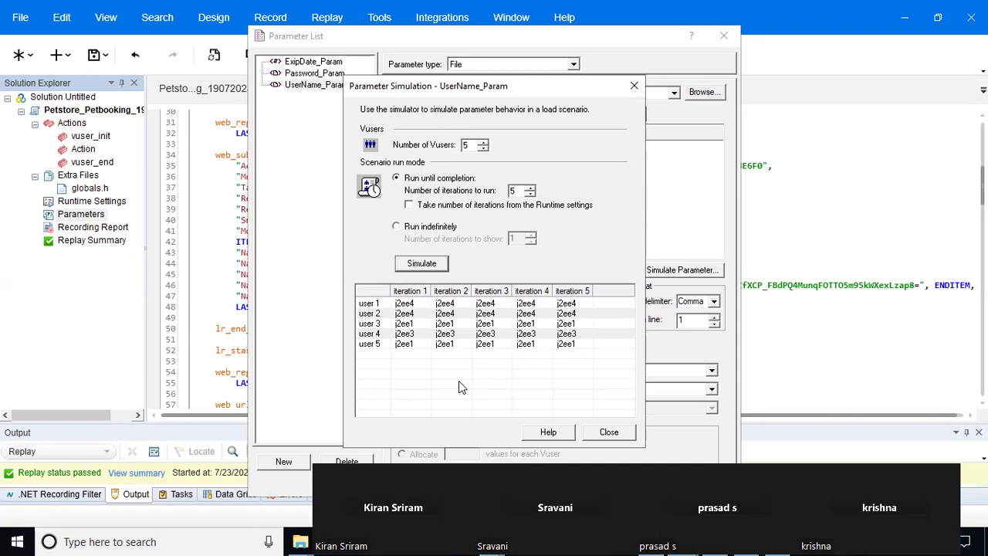
click(622, 431)
Step: Set the next row selection to Unique with Once, simulate UserName_Param for 5 Vusers and 5 iterations, and close the simulation
click(530, 371)
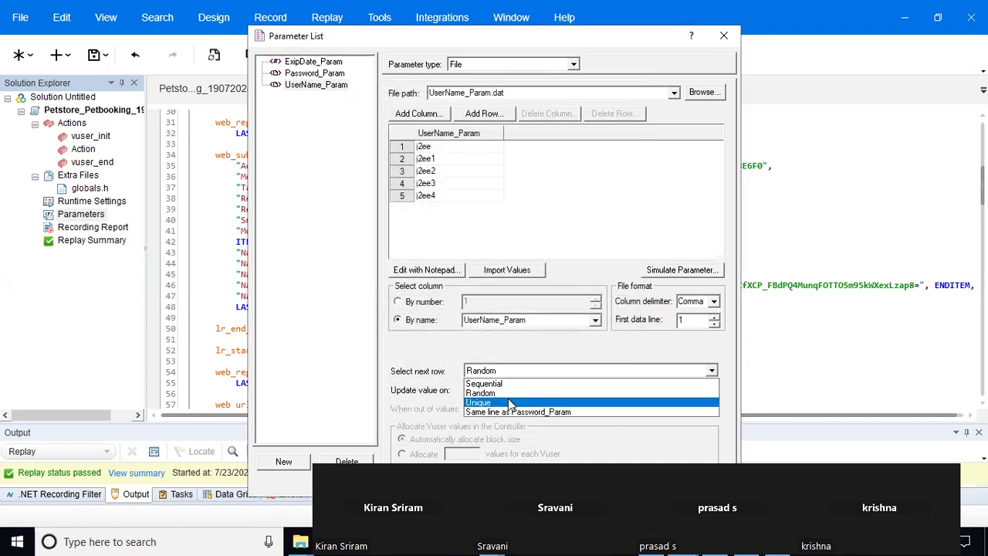
click(508, 400)
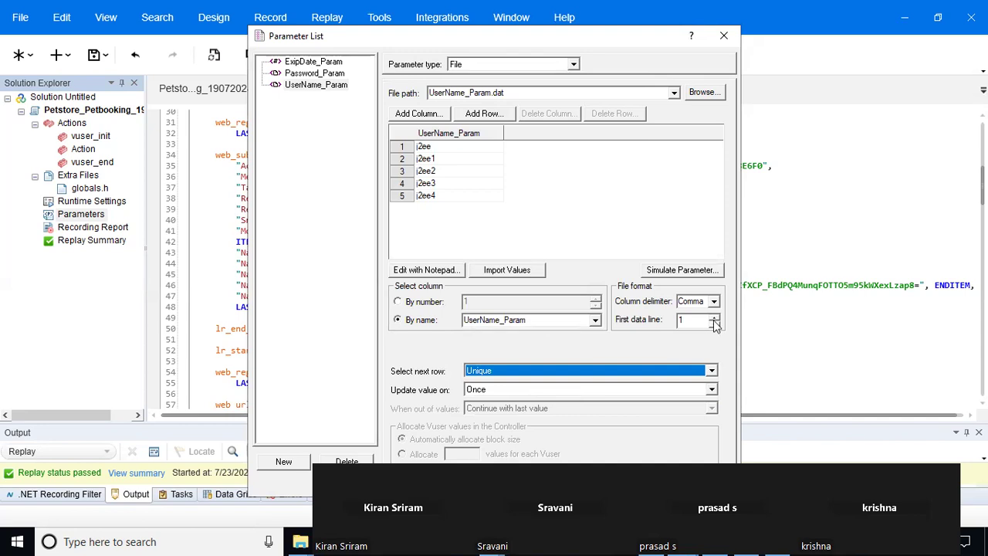
click(666, 267)
click(417, 266)
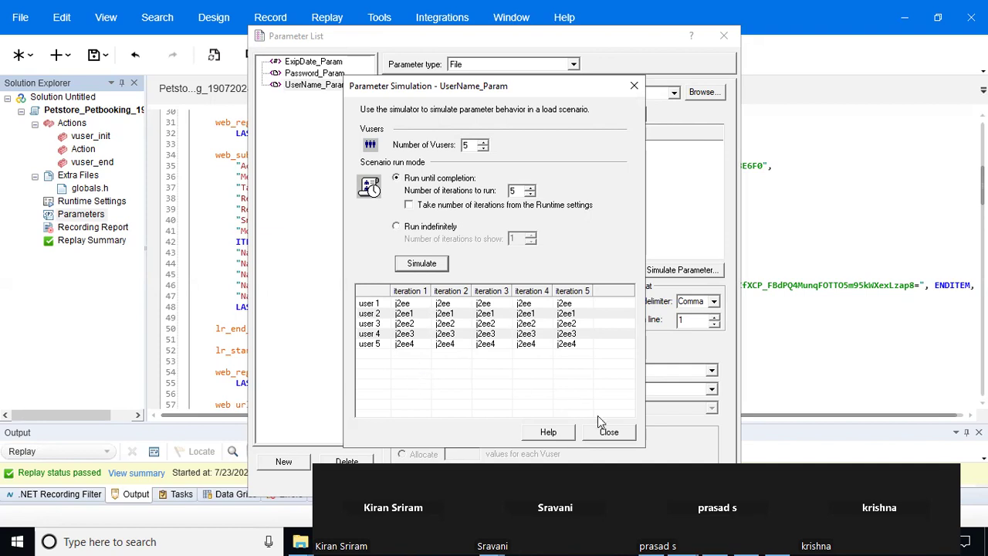
click(608, 433)
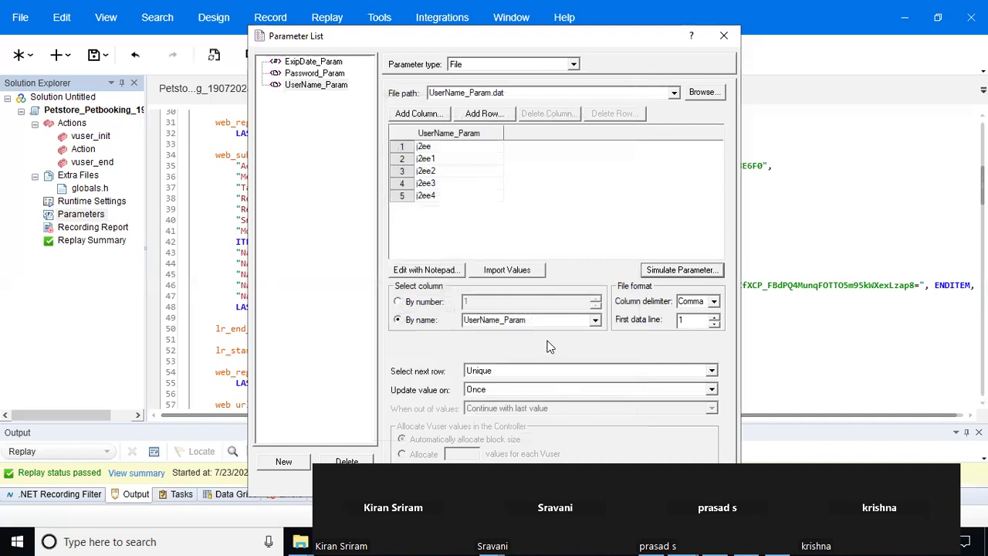
Step: Set UserName_Param's value update to Each iteration and its out-of-values behavior to Abort Vuser
click(606, 391)
click(550, 405)
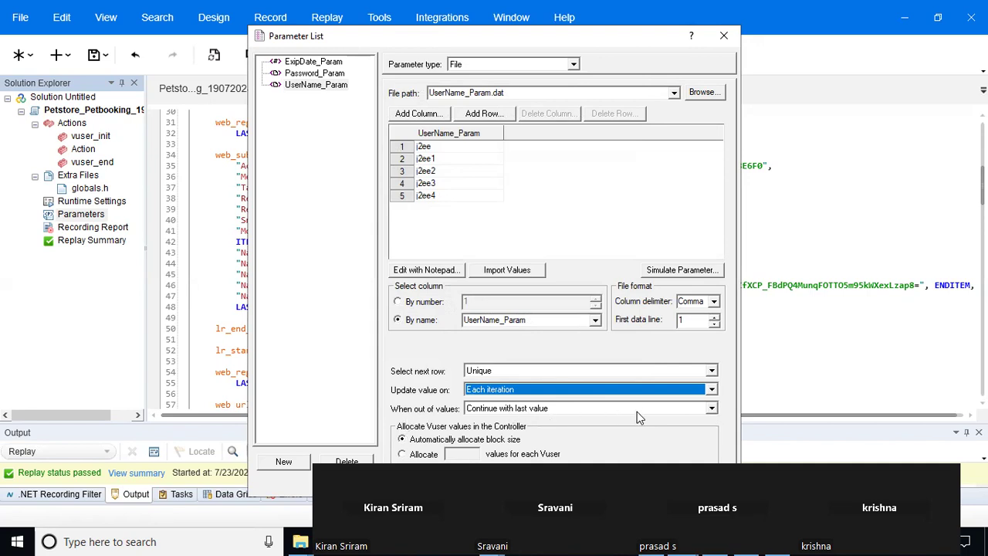
click(711, 409)
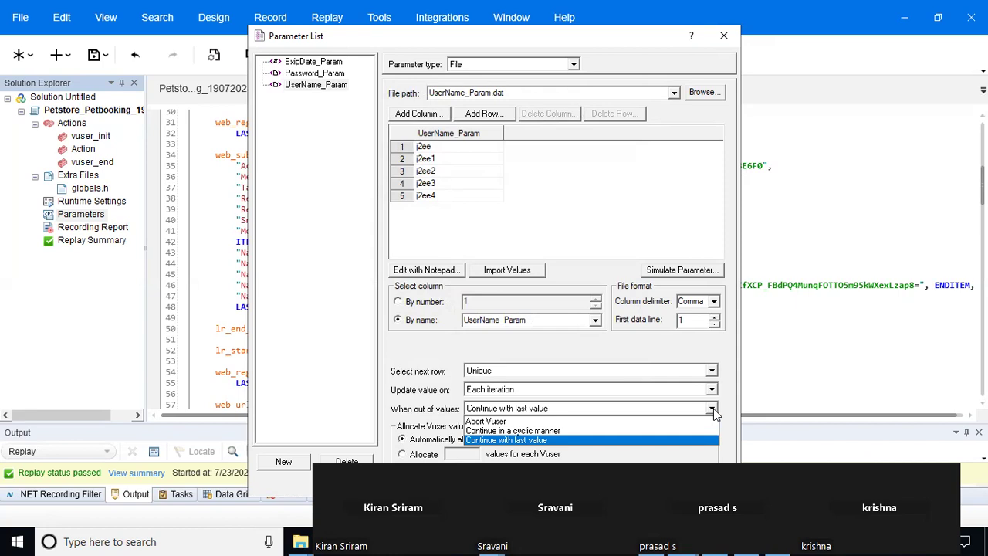
click(601, 421)
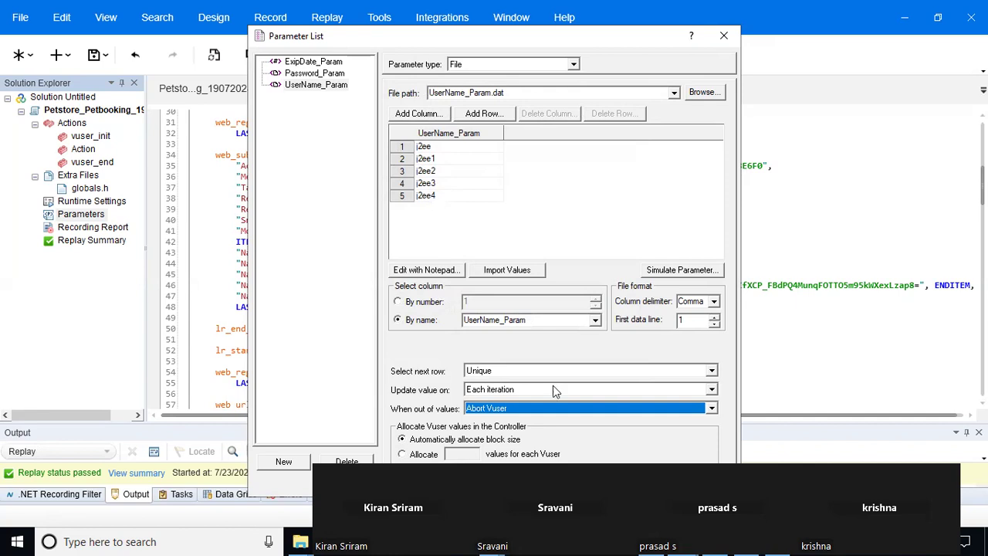
Step: Switch the out-of-values behavior to Continue in a cyclic manner, and finally to Continue with last value
click(567, 410)
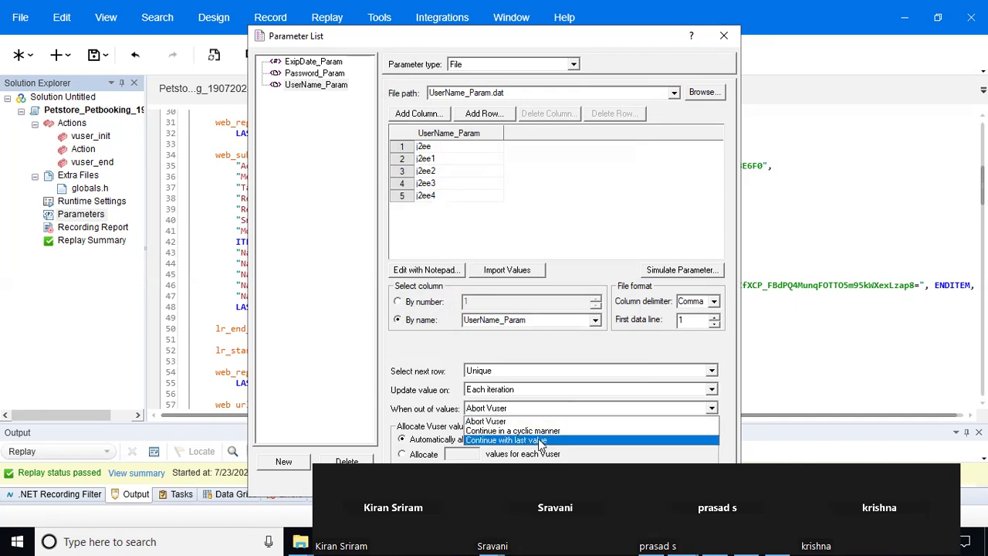
click(542, 432)
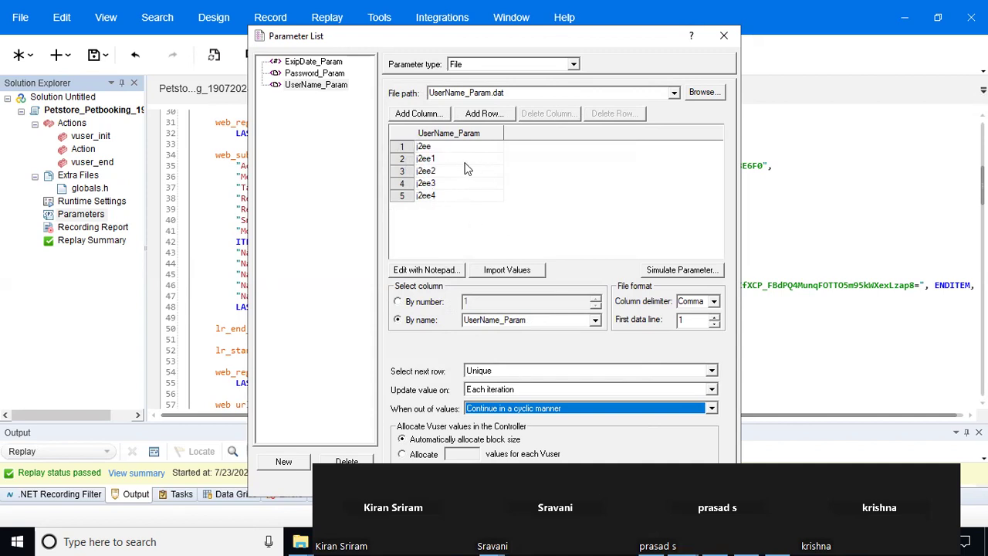
click(567, 408)
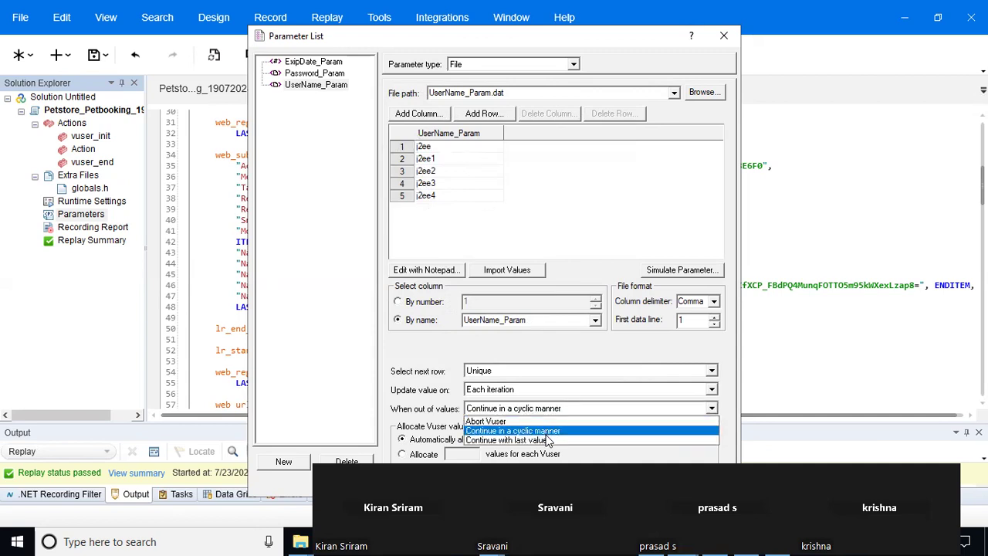
click(545, 441)
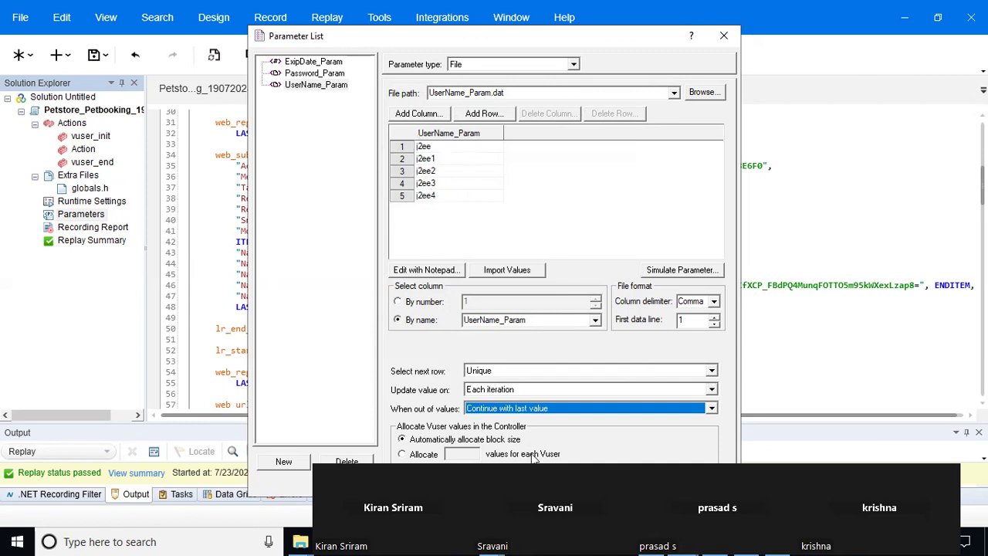
Step: With Unique row selection for UserName_Param, set the value update to Each occurrence, review the out-of-values choices, and finally choose Once
click(550, 371)
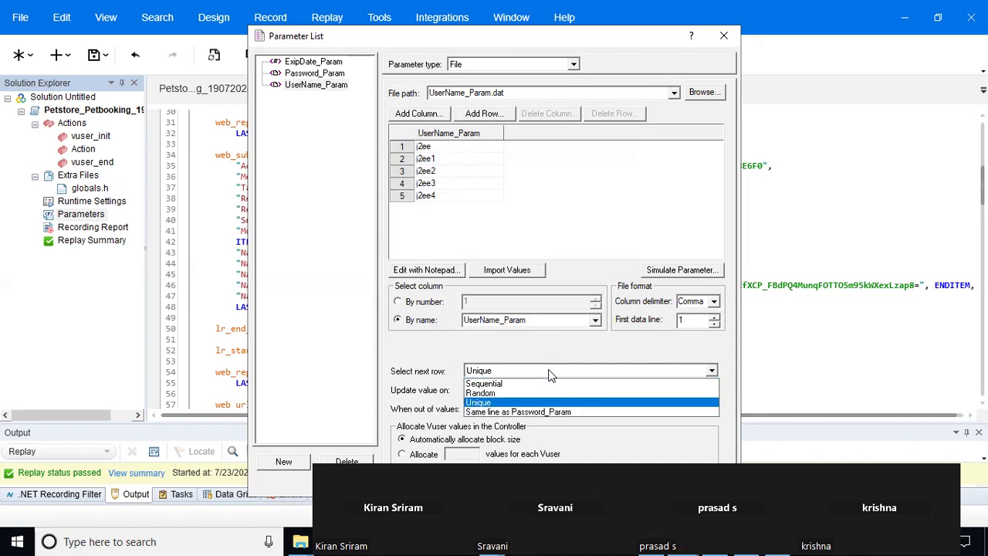
click(512, 403)
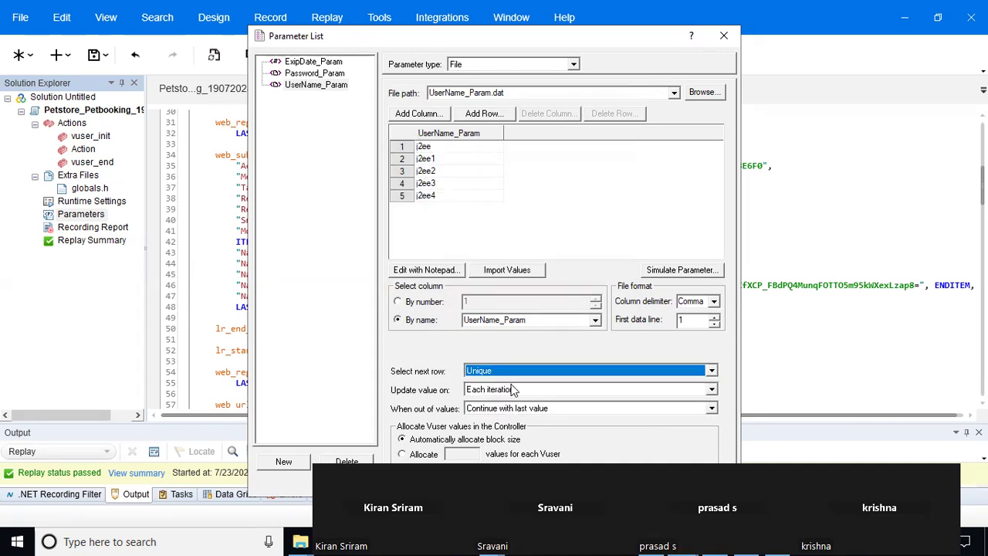
click(515, 389)
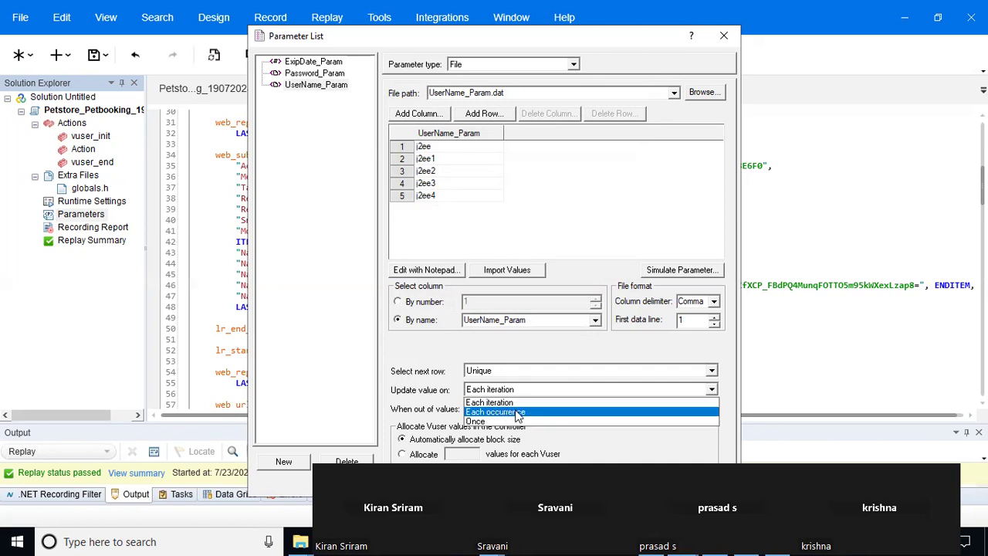
click(515, 413)
click(573, 408)
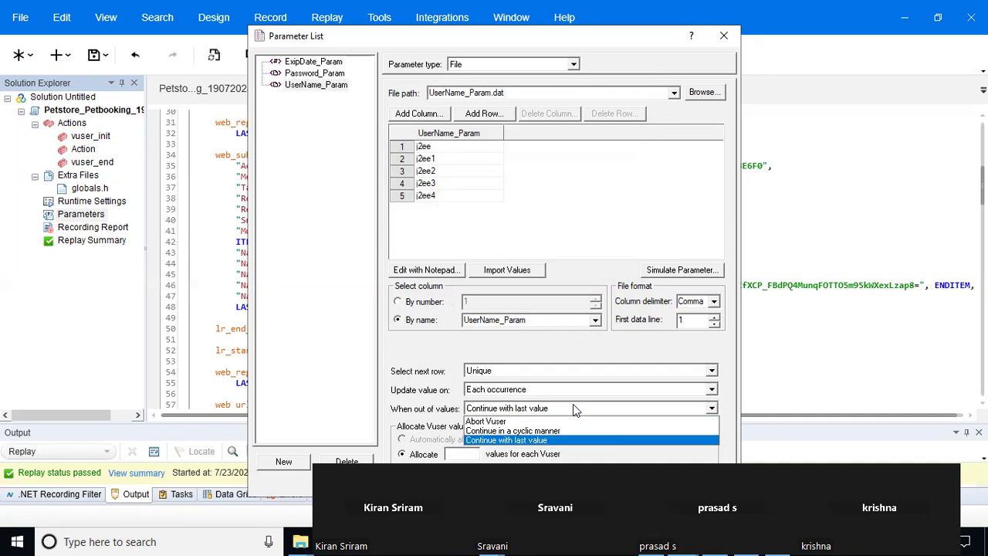
click(544, 387)
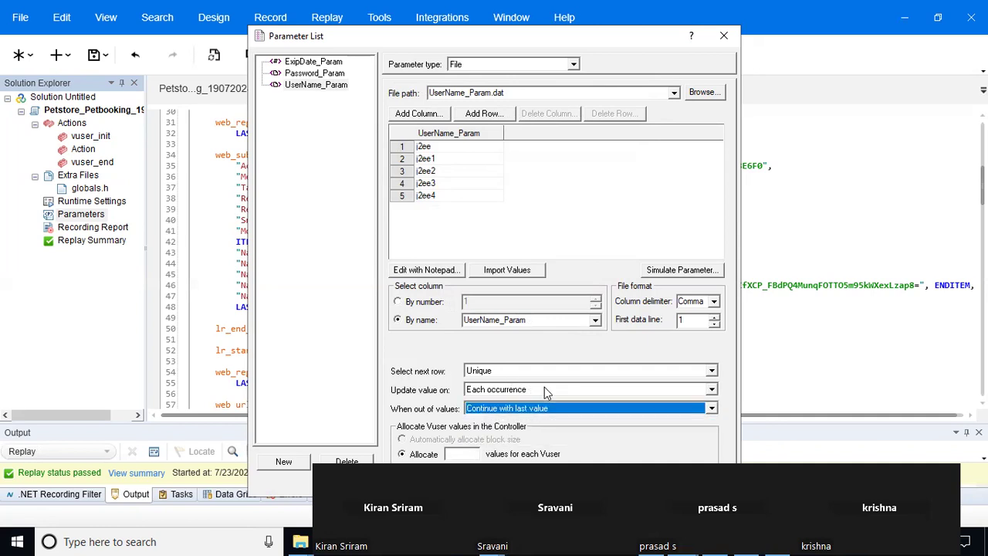
click(712, 389)
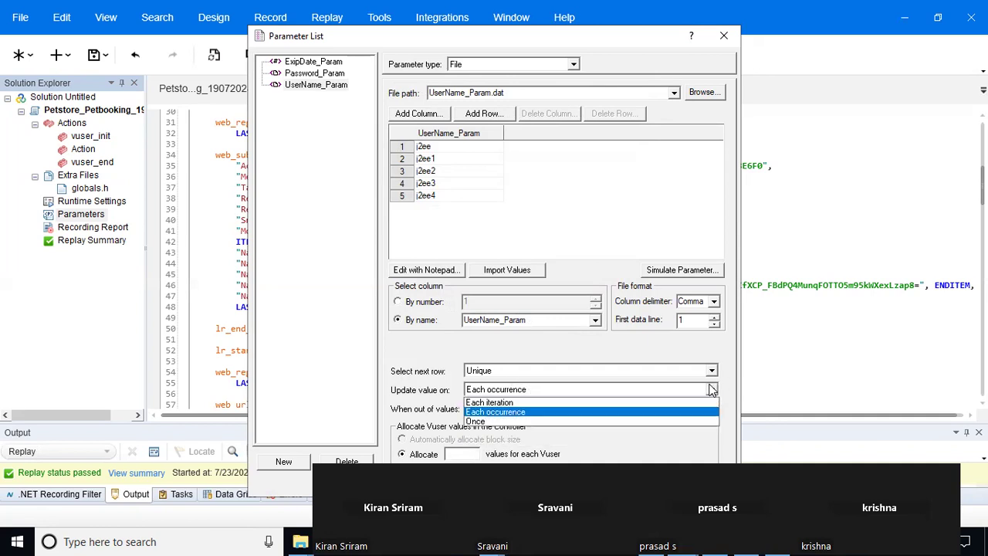
click(523, 422)
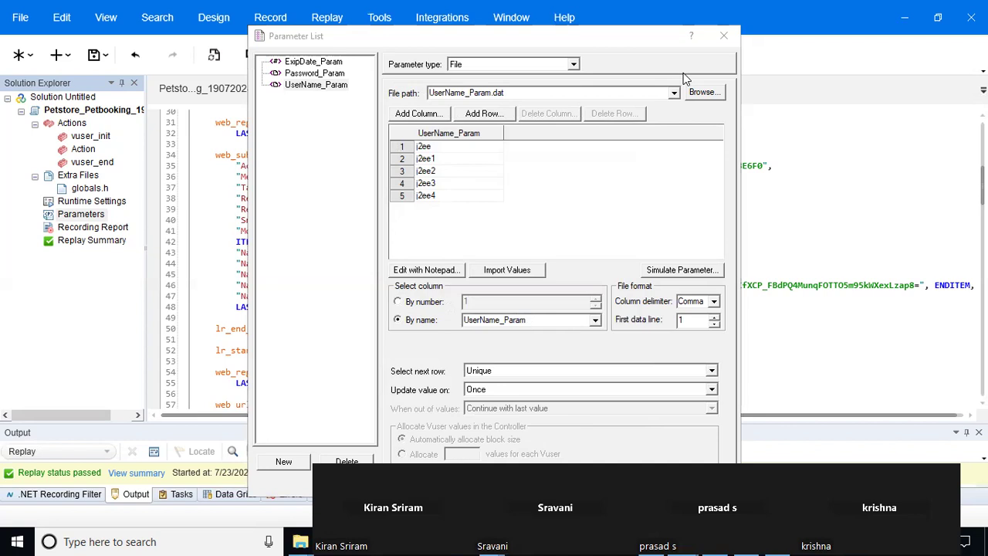
Step: Switch UserName_Param's parameter type through Random Number, Unique Number and Vuser ID, and finally back to File
click(574, 65)
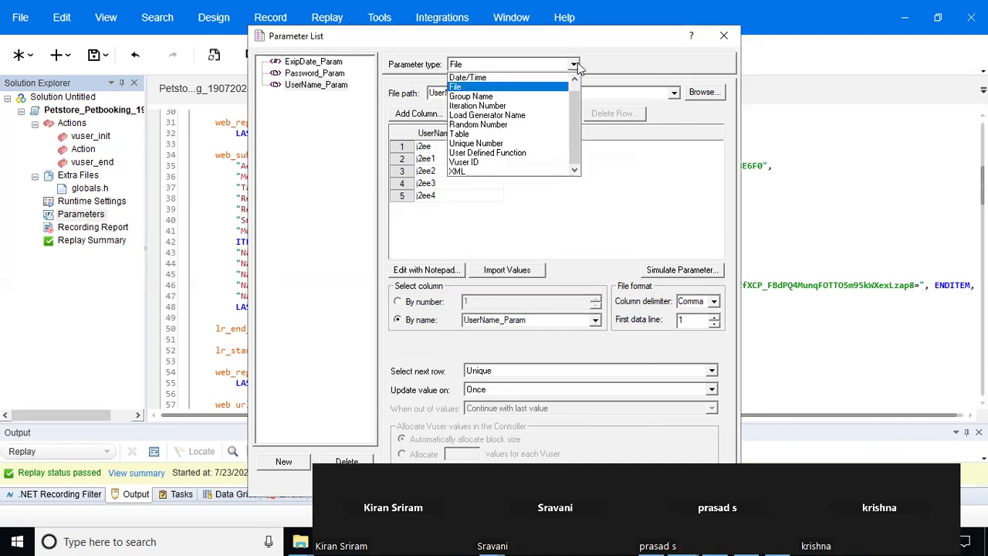
scroll(575, 96, up, 1)
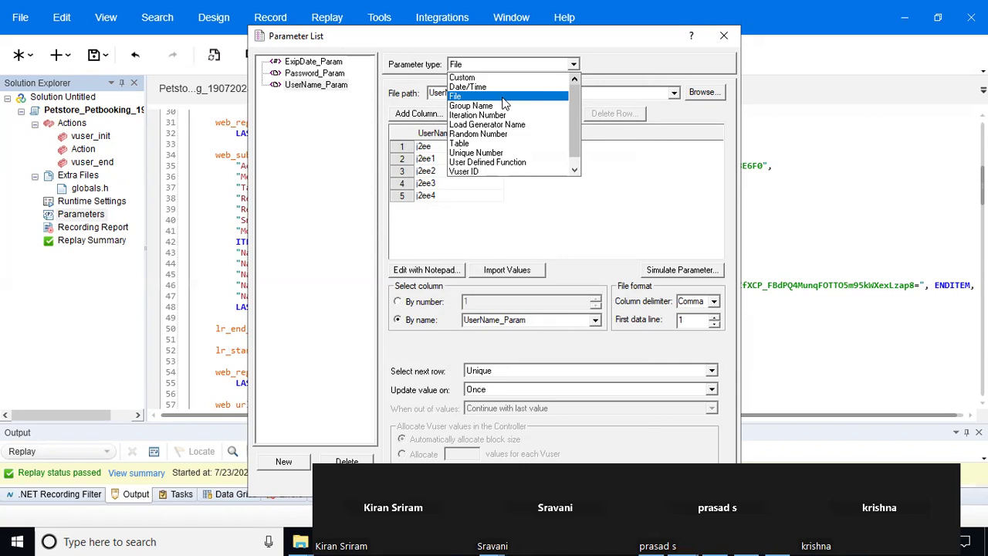
click(496, 134)
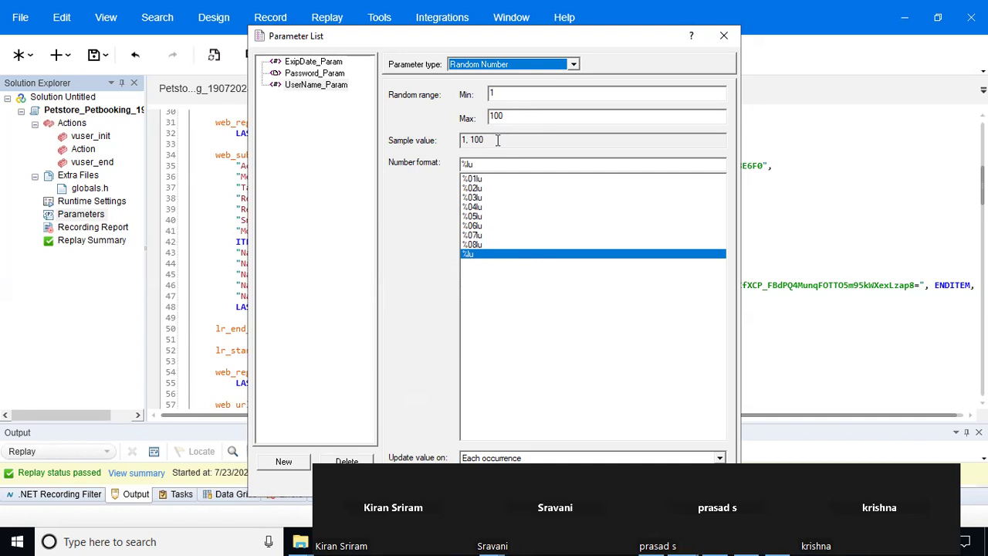
click(575, 62)
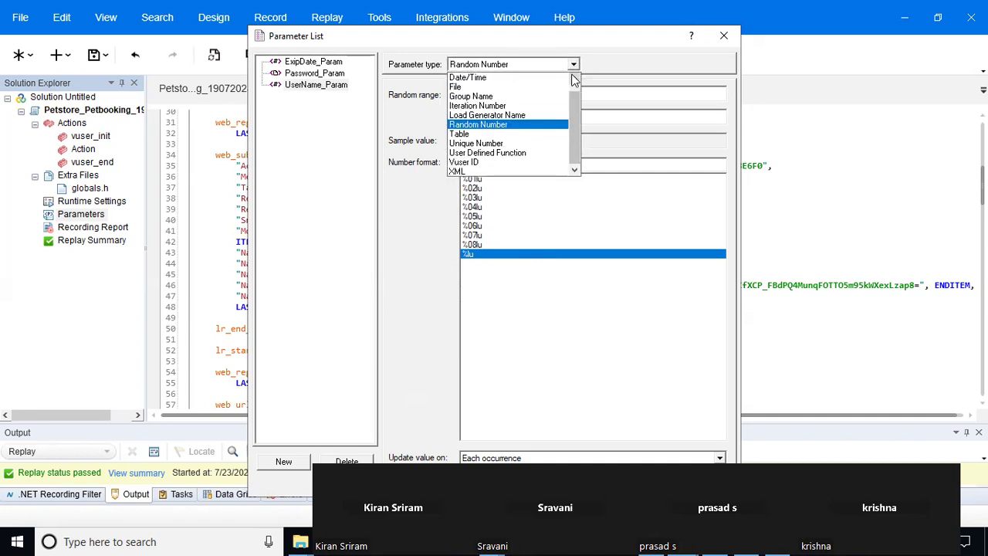
click(506, 143)
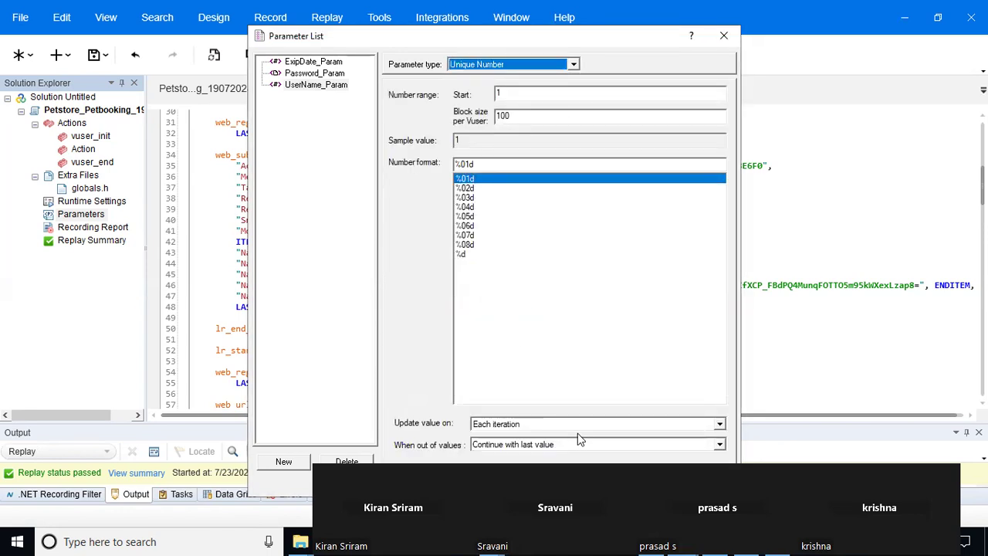
click(573, 65)
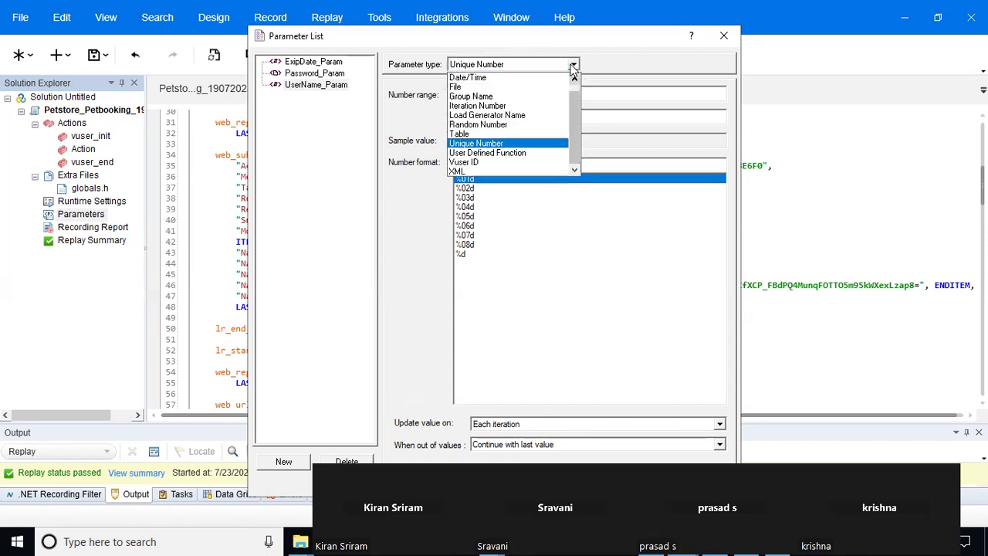
click(551, 164)
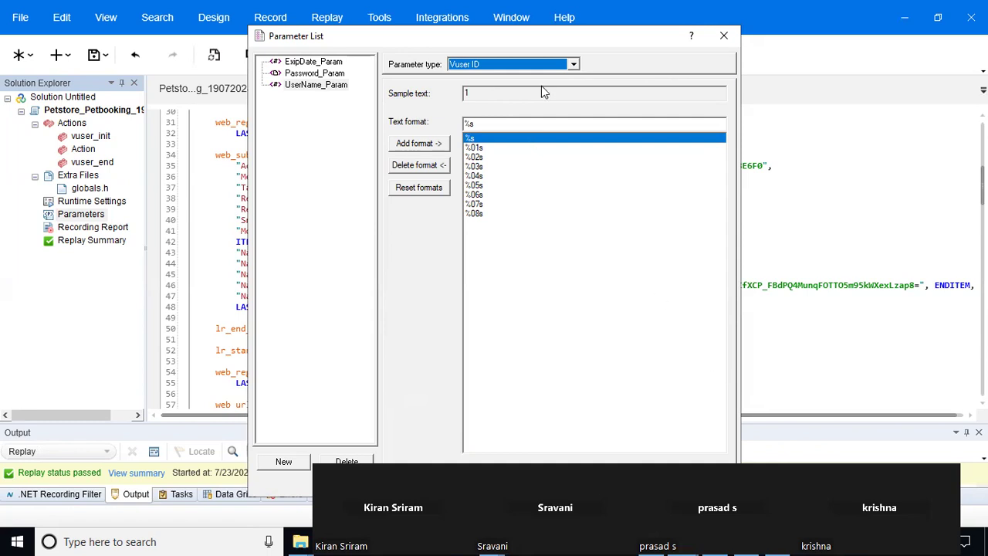
click(575, 66)
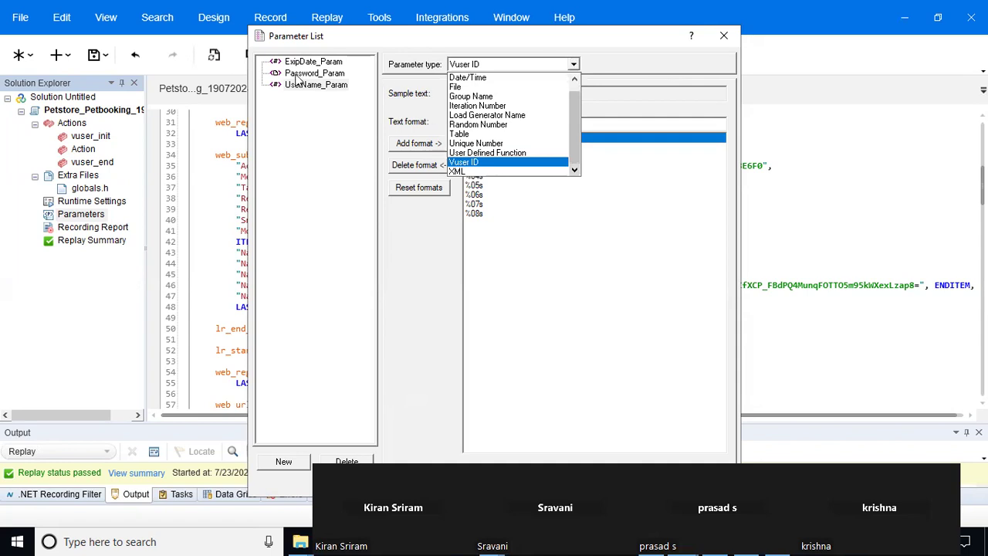
click(492, 88)
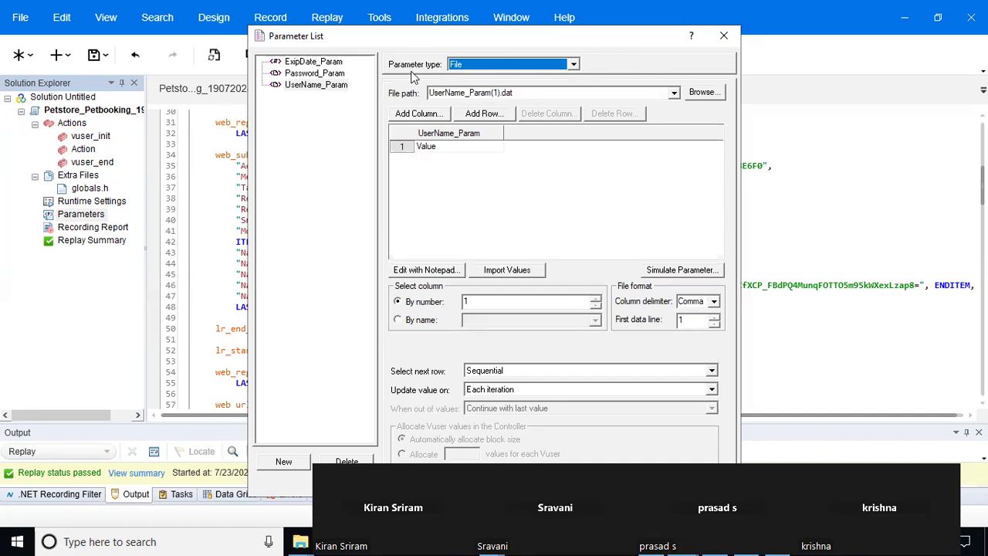
Step: Open Password_Param's settings, change its next row selection to Unique, and return it to Sequential
click(315, 74)
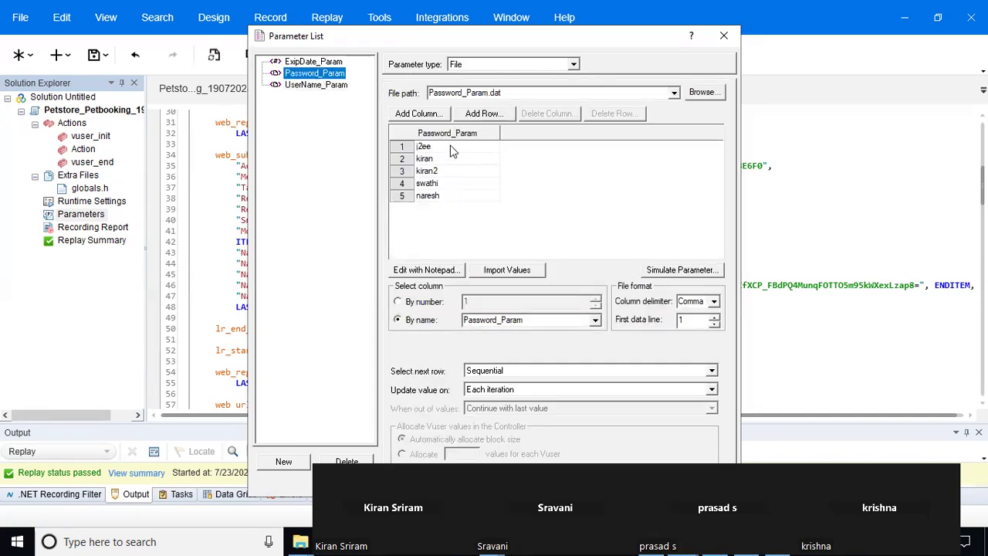
click(517, 373)
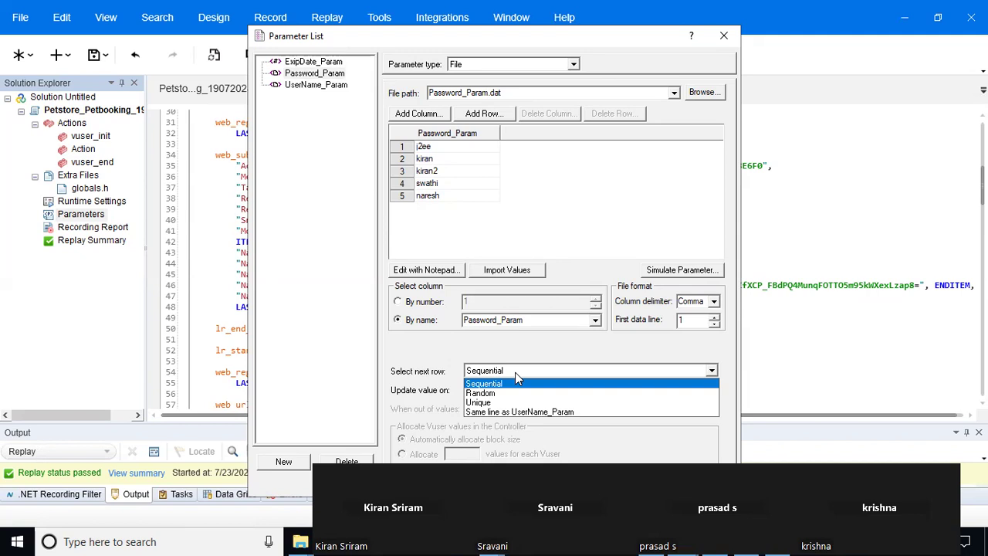
click(415, 351)
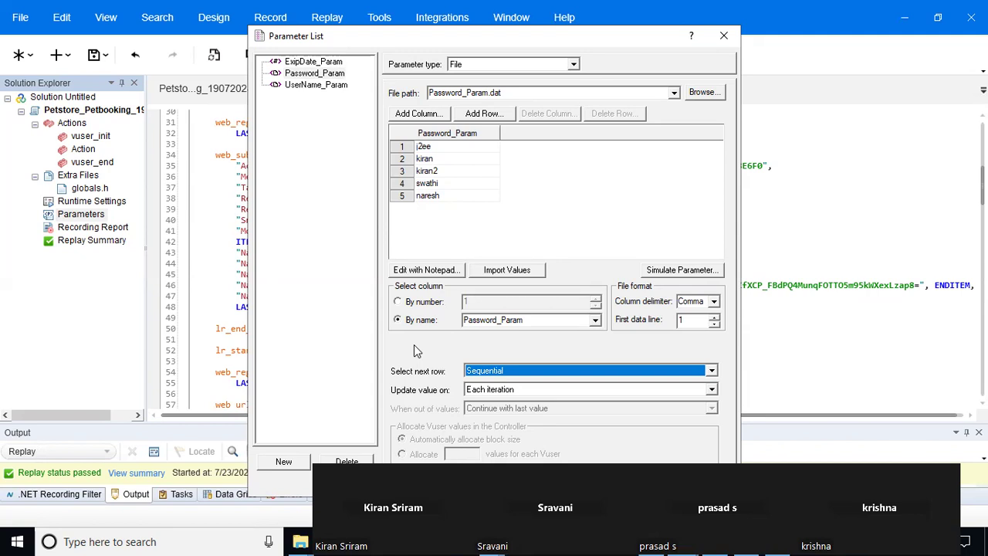
click(515, 369)
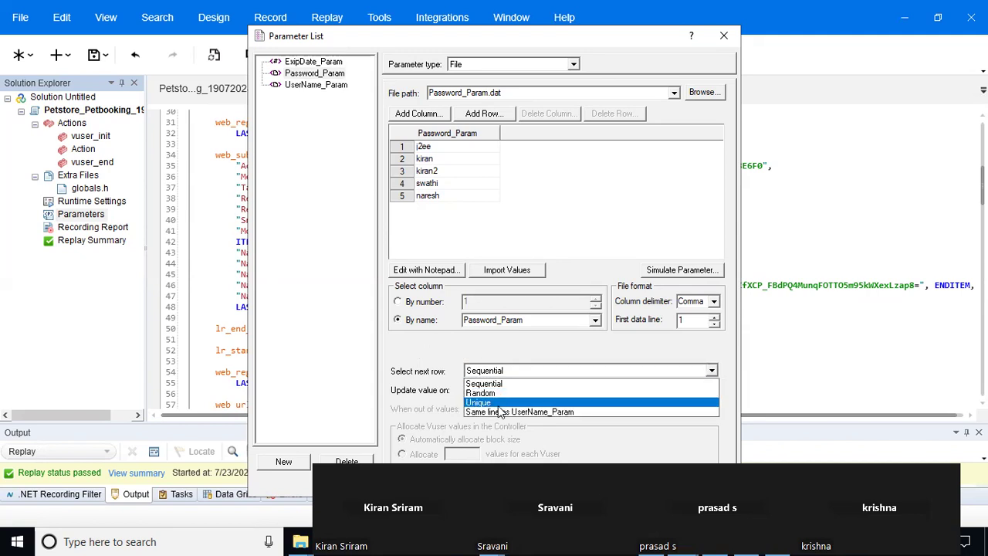
click(500, 403)
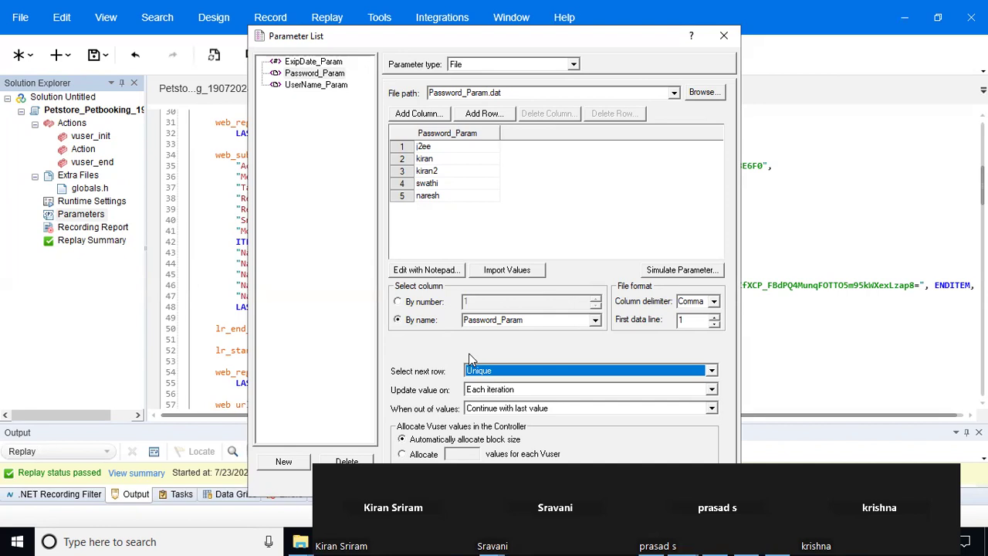
click(489, 372)
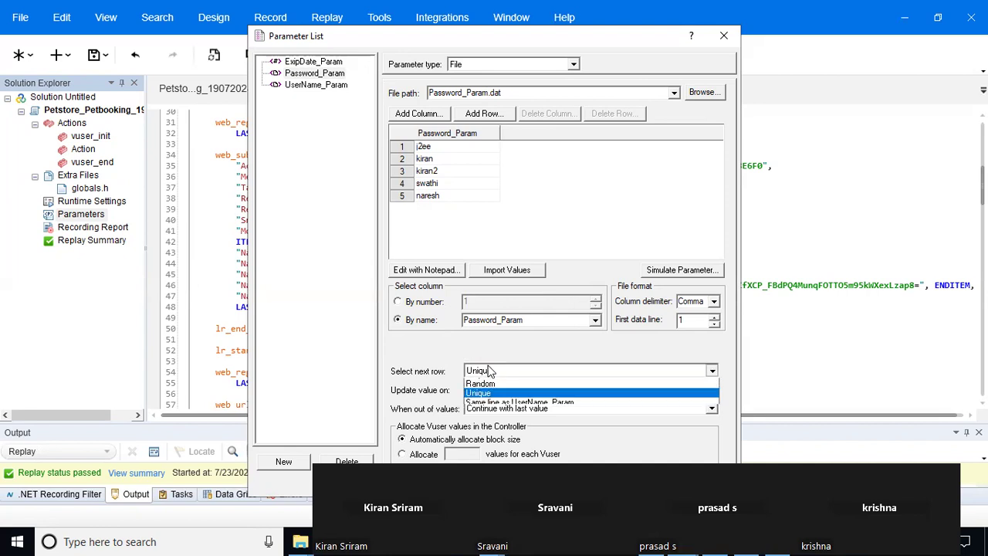
click(493, 382)
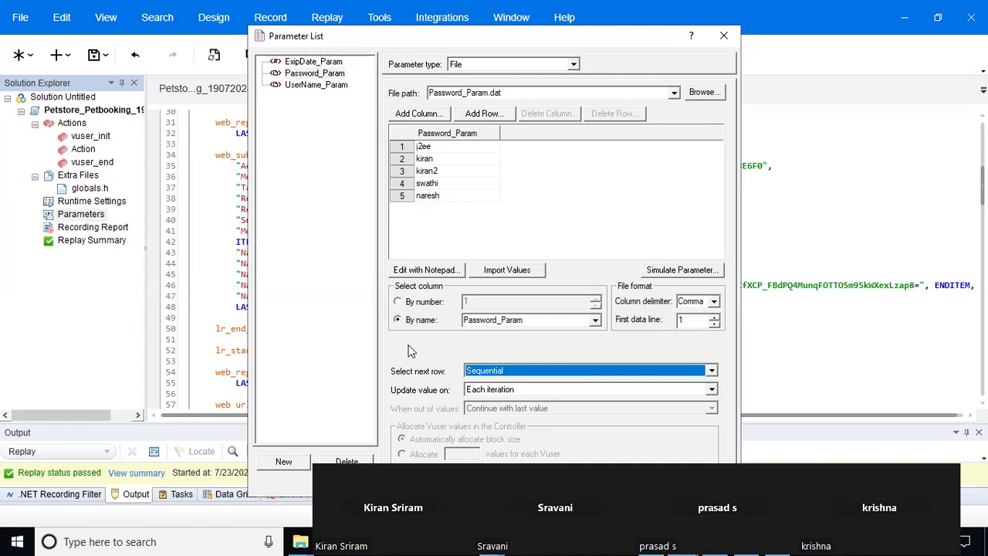
Step: Set Password_Param's value update to Once and close the parameter list
click(517, 392)
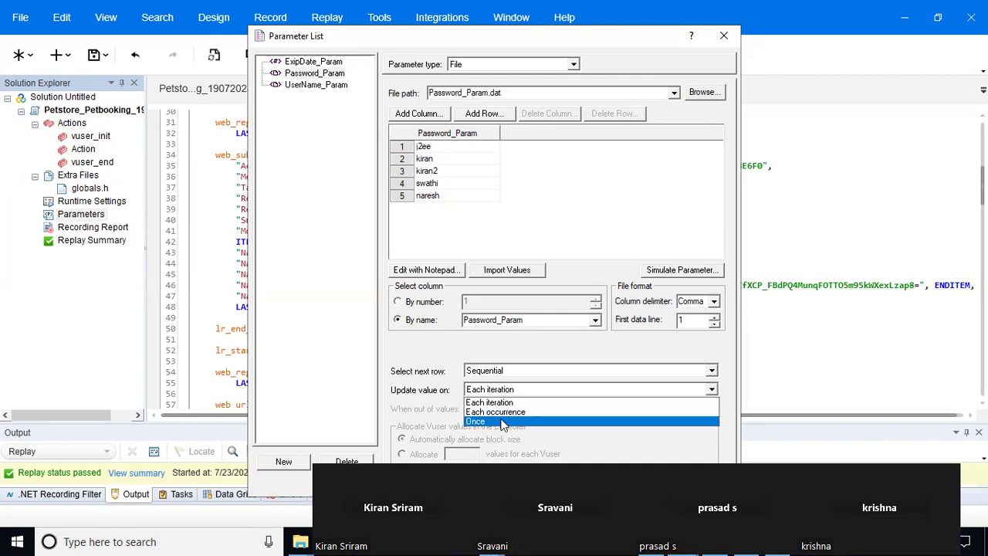
click(503, 422)
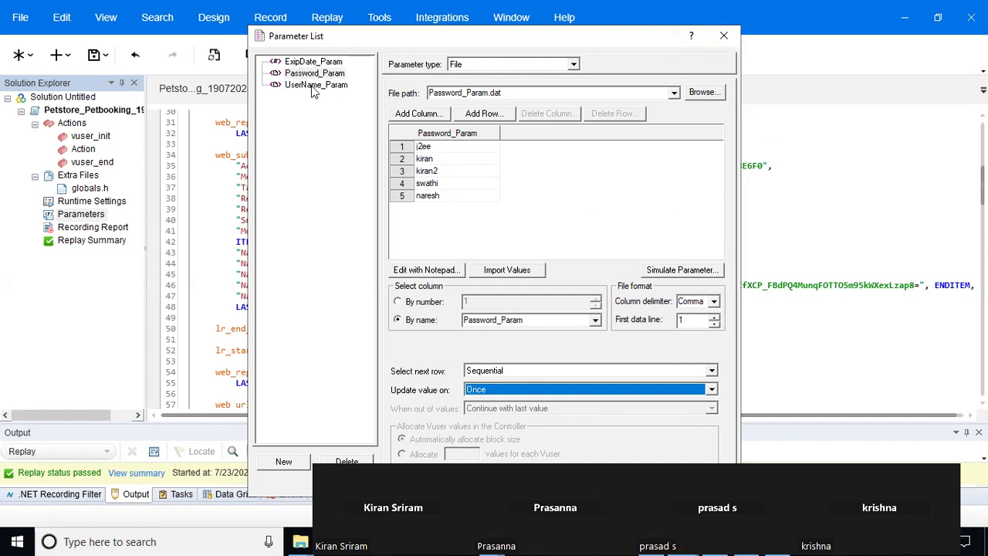
drag(646, 38, 579, 39)
click(658, 36)
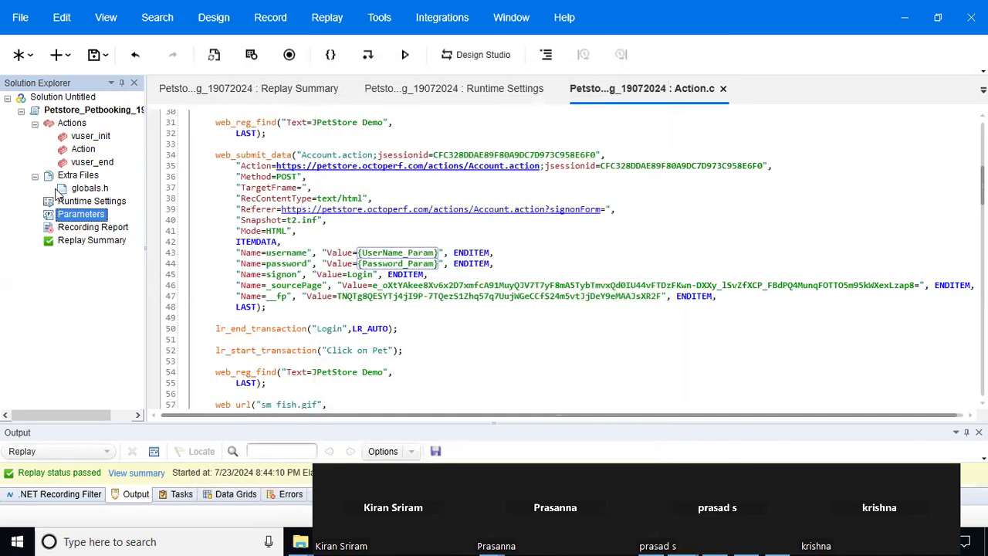
Step: Set the number of iterations to 3 in the run logic runtime settings, and check Password_Param in the parameter list
click(93, 202)
double_click(93, 202)
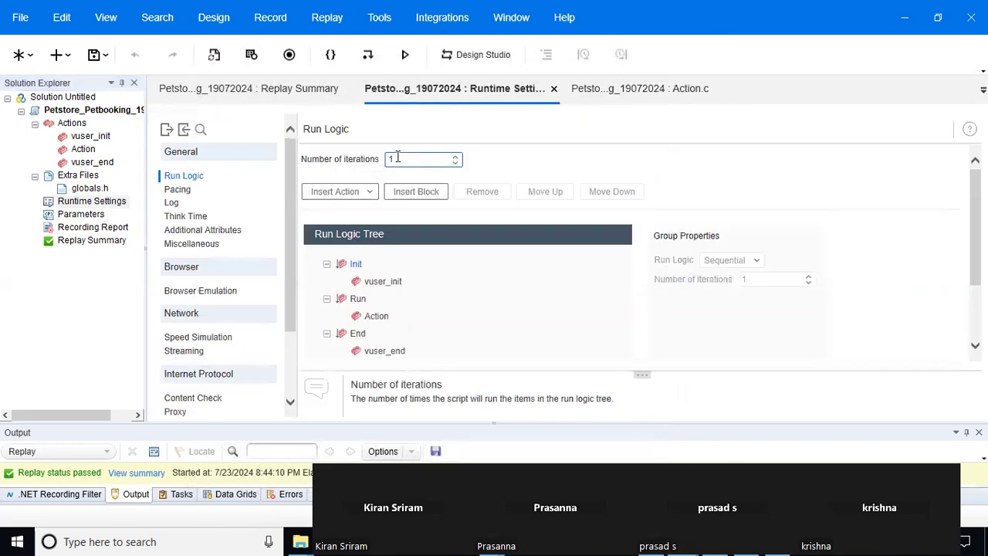
text(3)
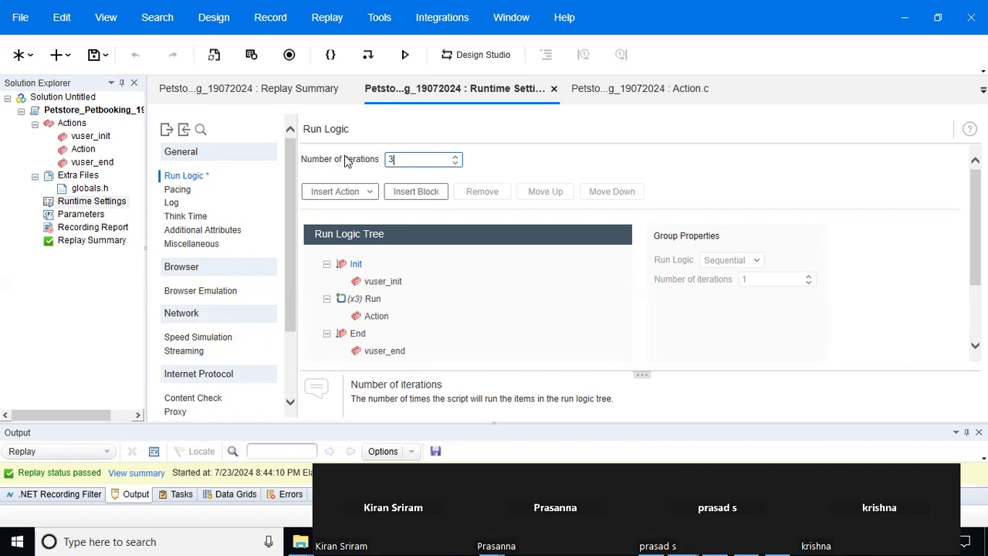
click(89, 214)
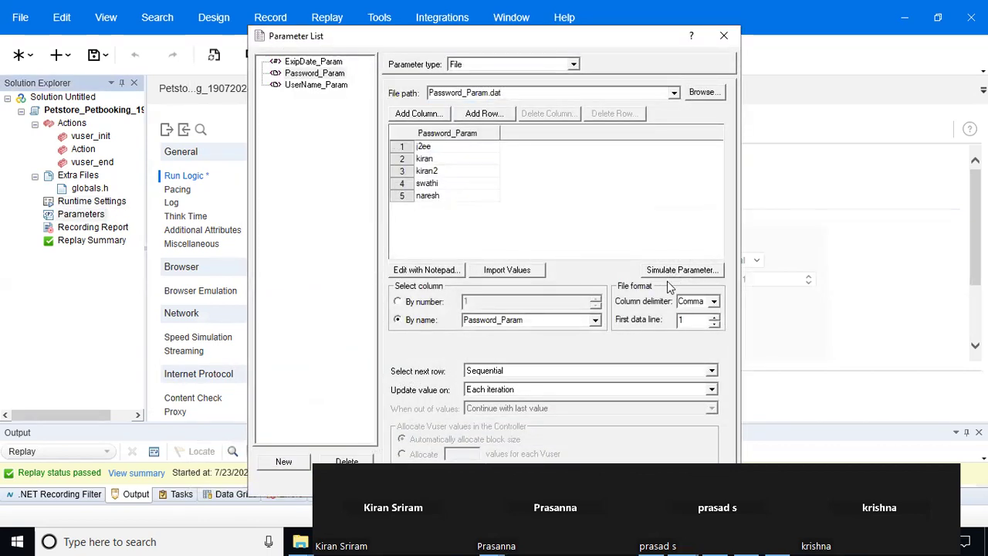
click(727, 39)
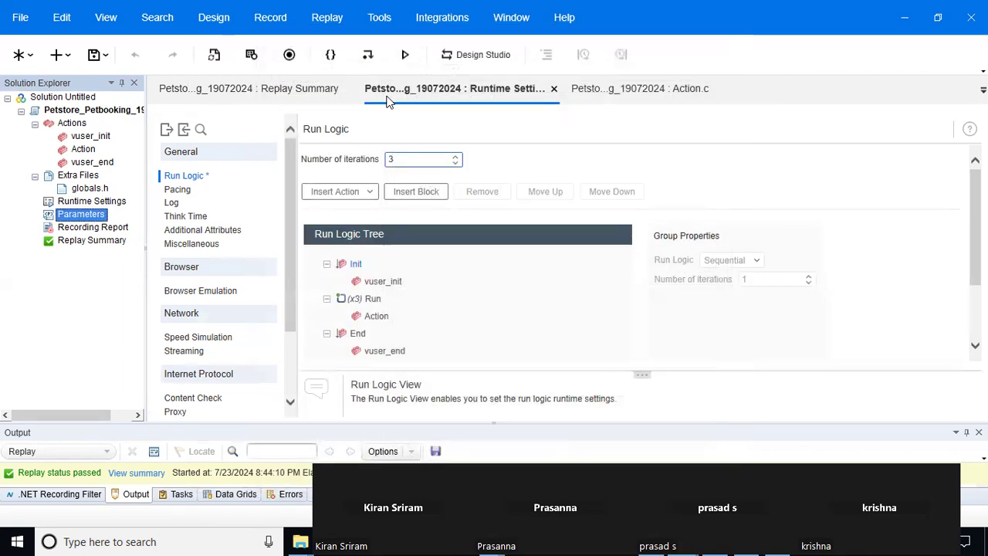